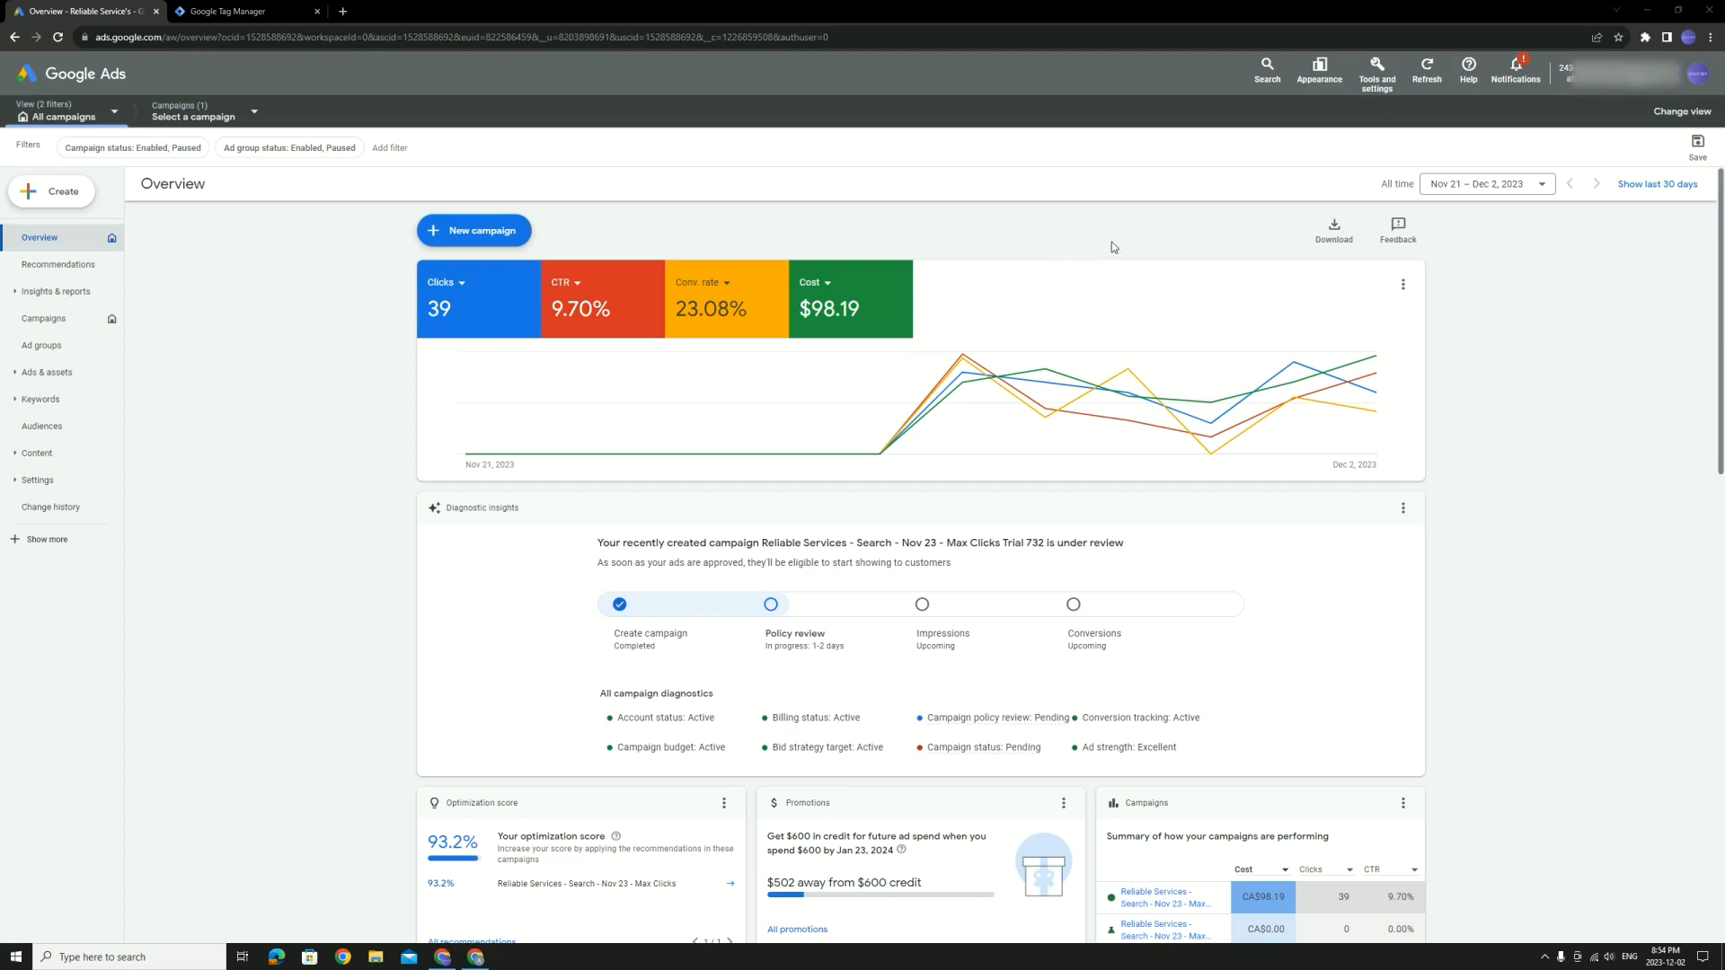
# Start a new conversion action from Tools and settings > Measurement > Conversions
pyautogui.click(1379, 81)
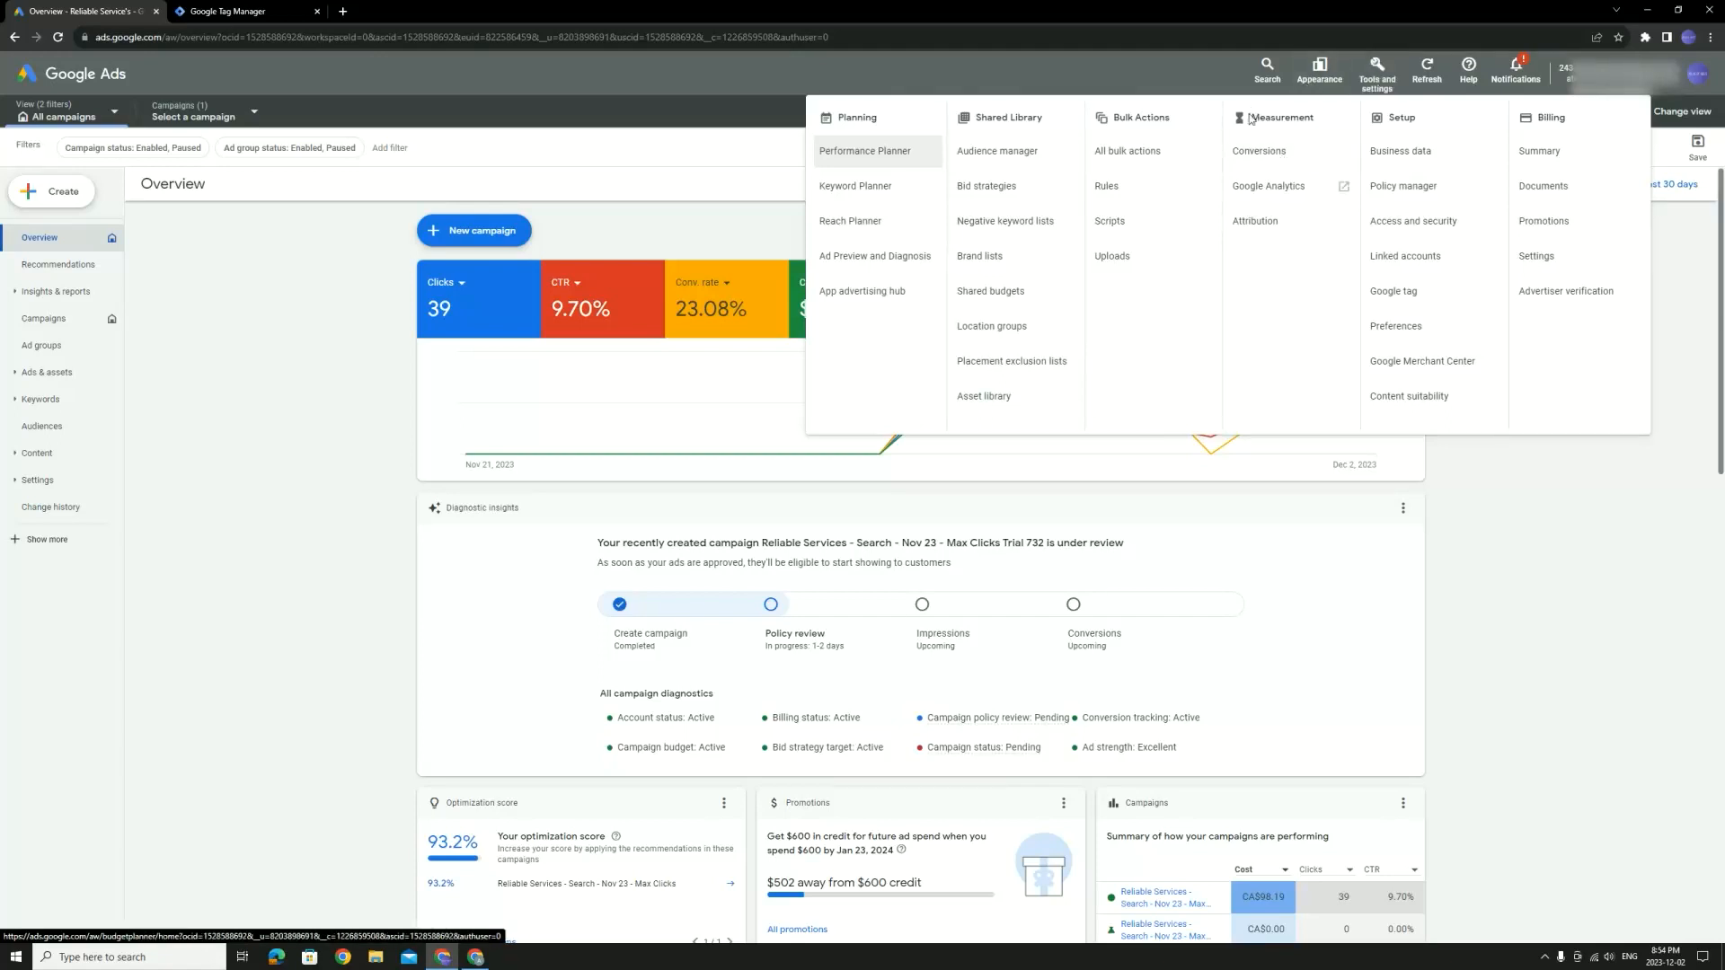
pyautogui.click(1268, 151)
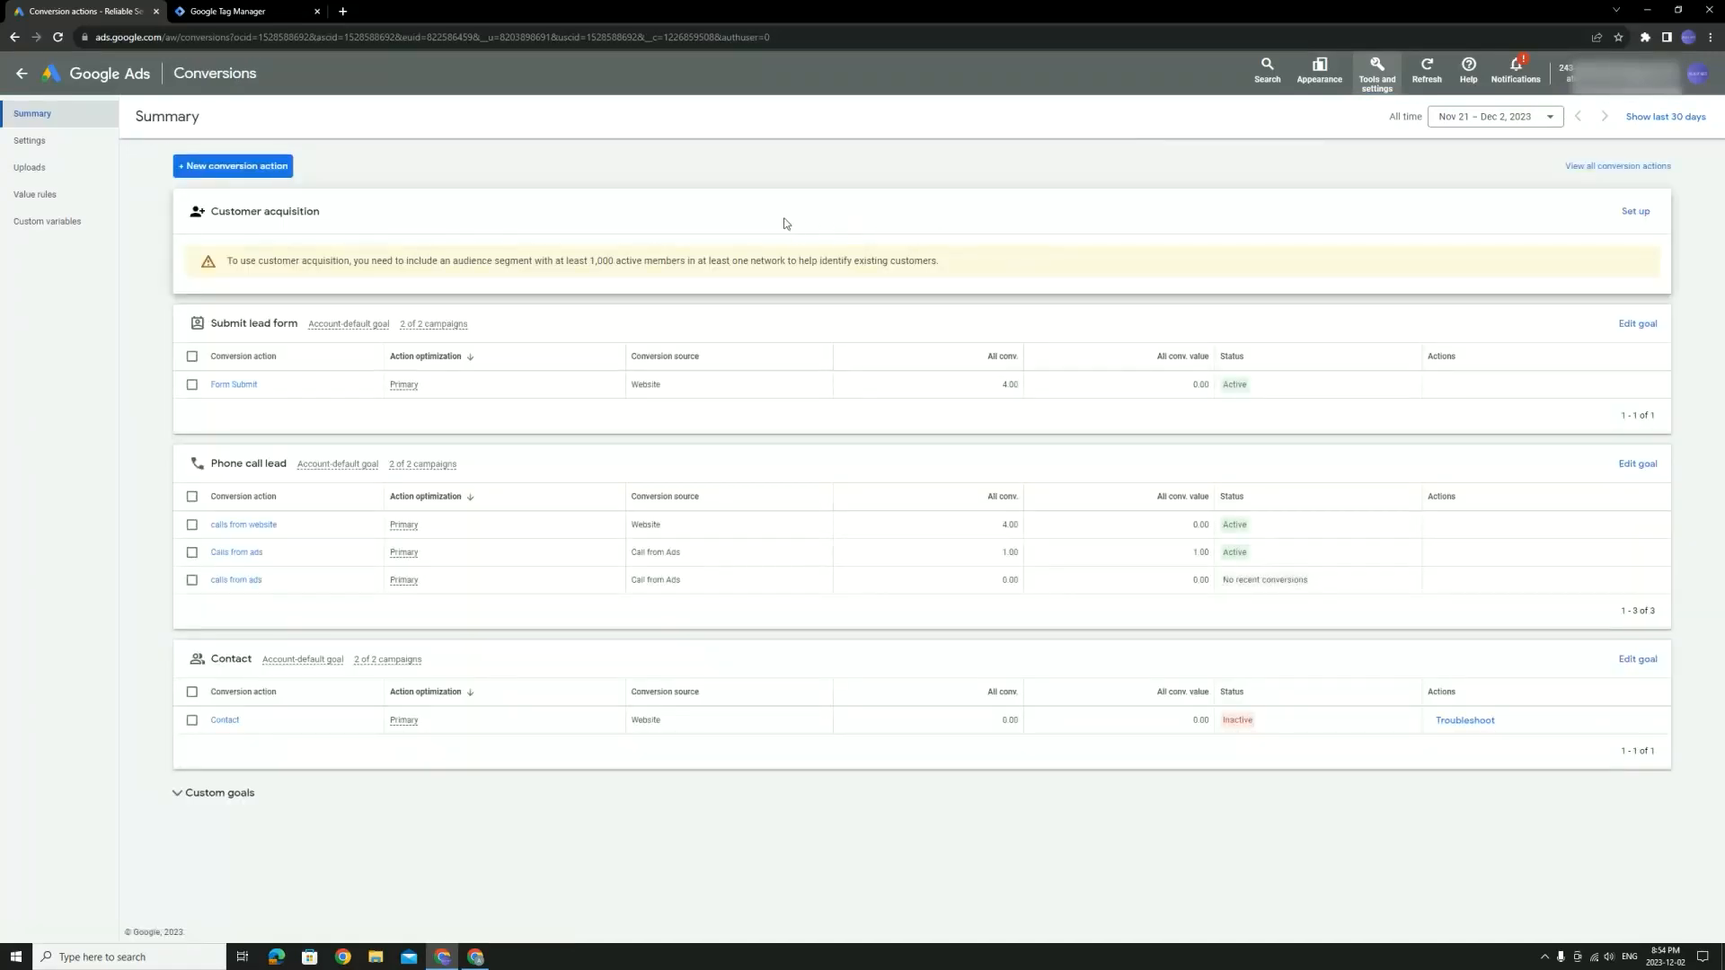
pyautogui.click(263, 172)
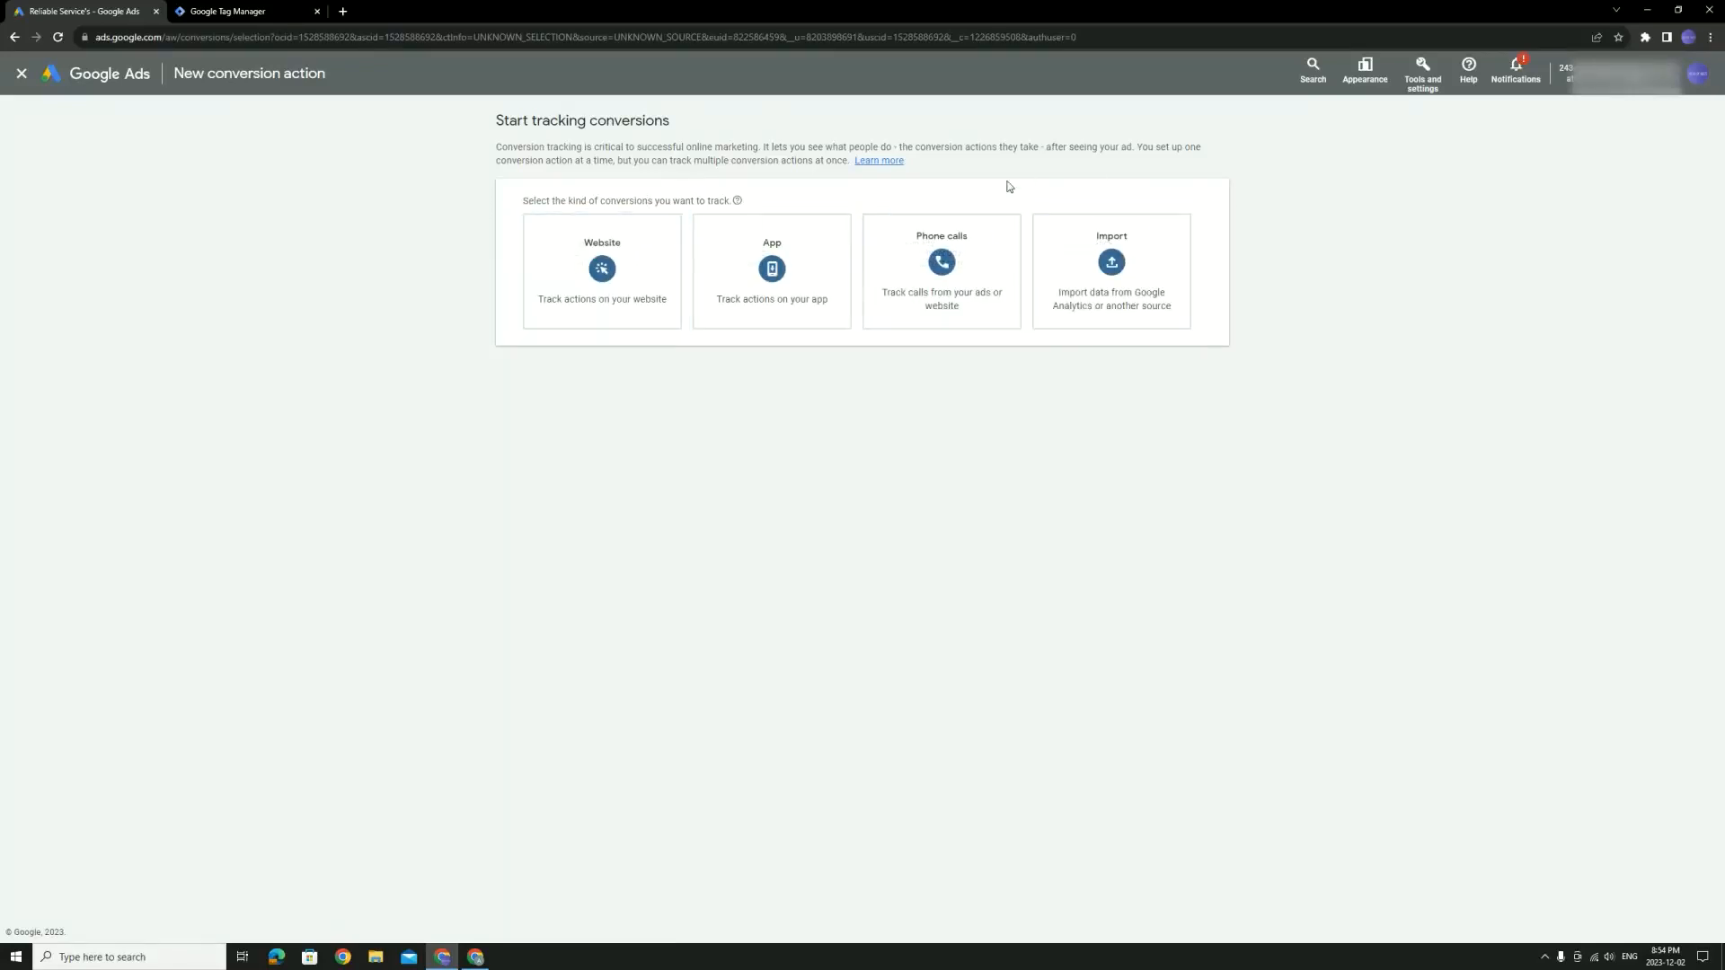
# Choose Phone calls, tracking calls from ads using call extensions or call-only ads, and continue
pyautogui.click(995, 256)
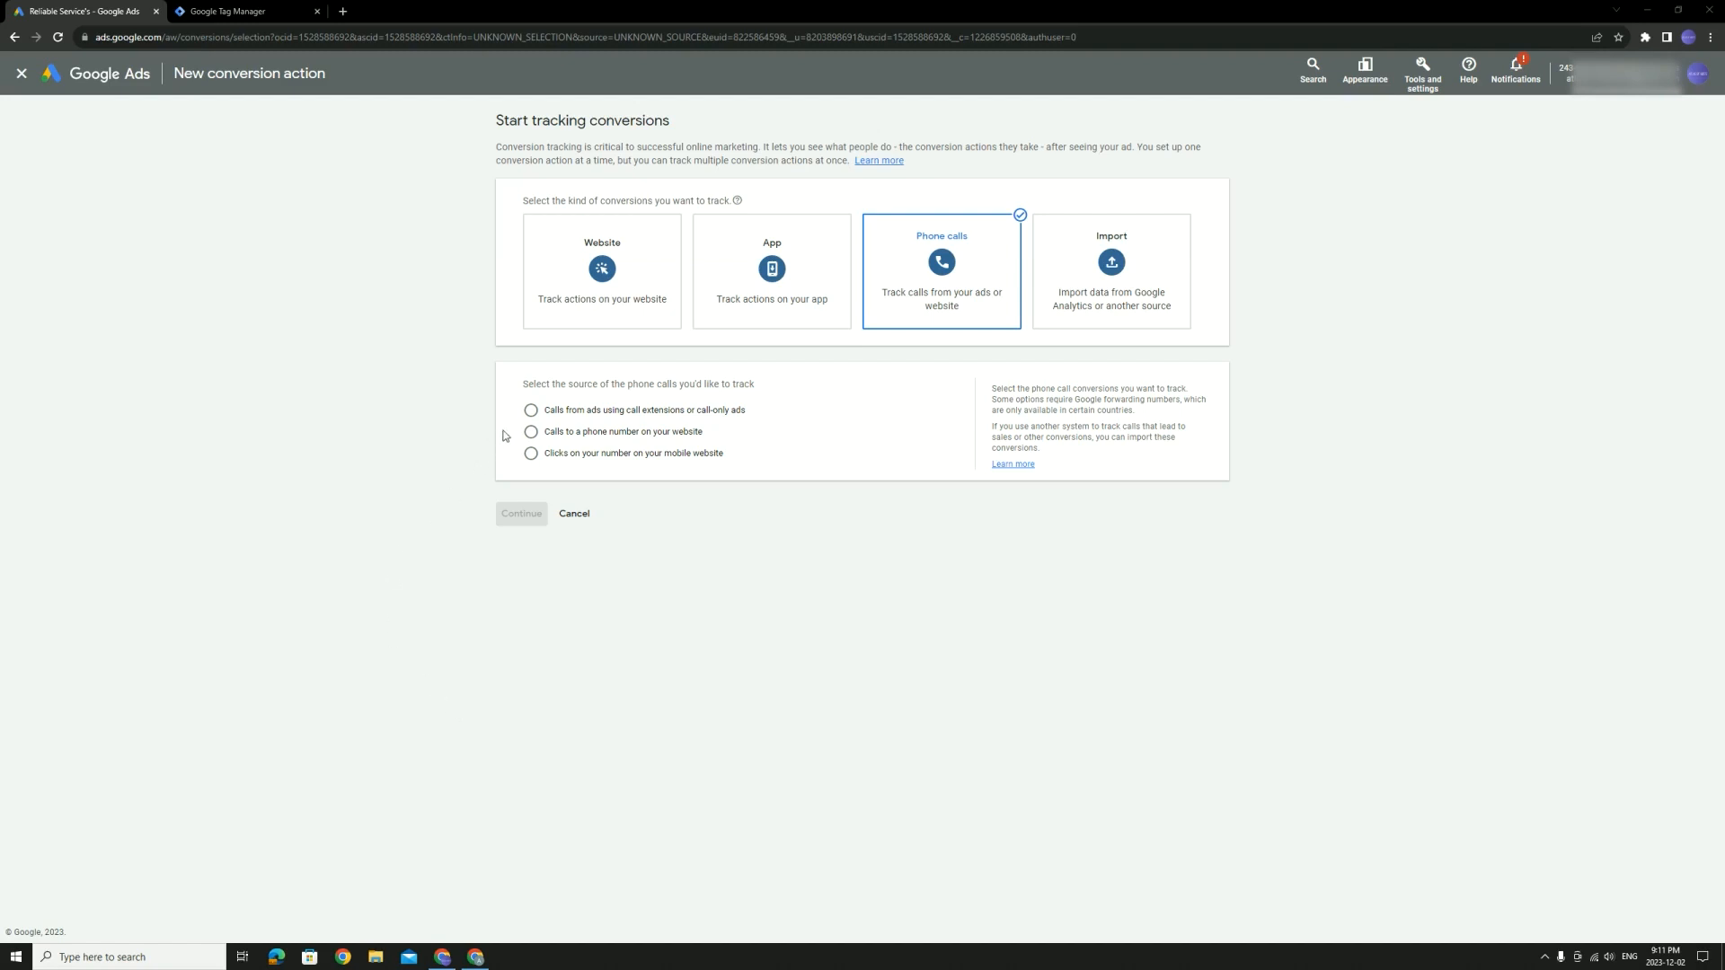
pyautogui.click(719, 413)
pyautogui.click(531, 514)
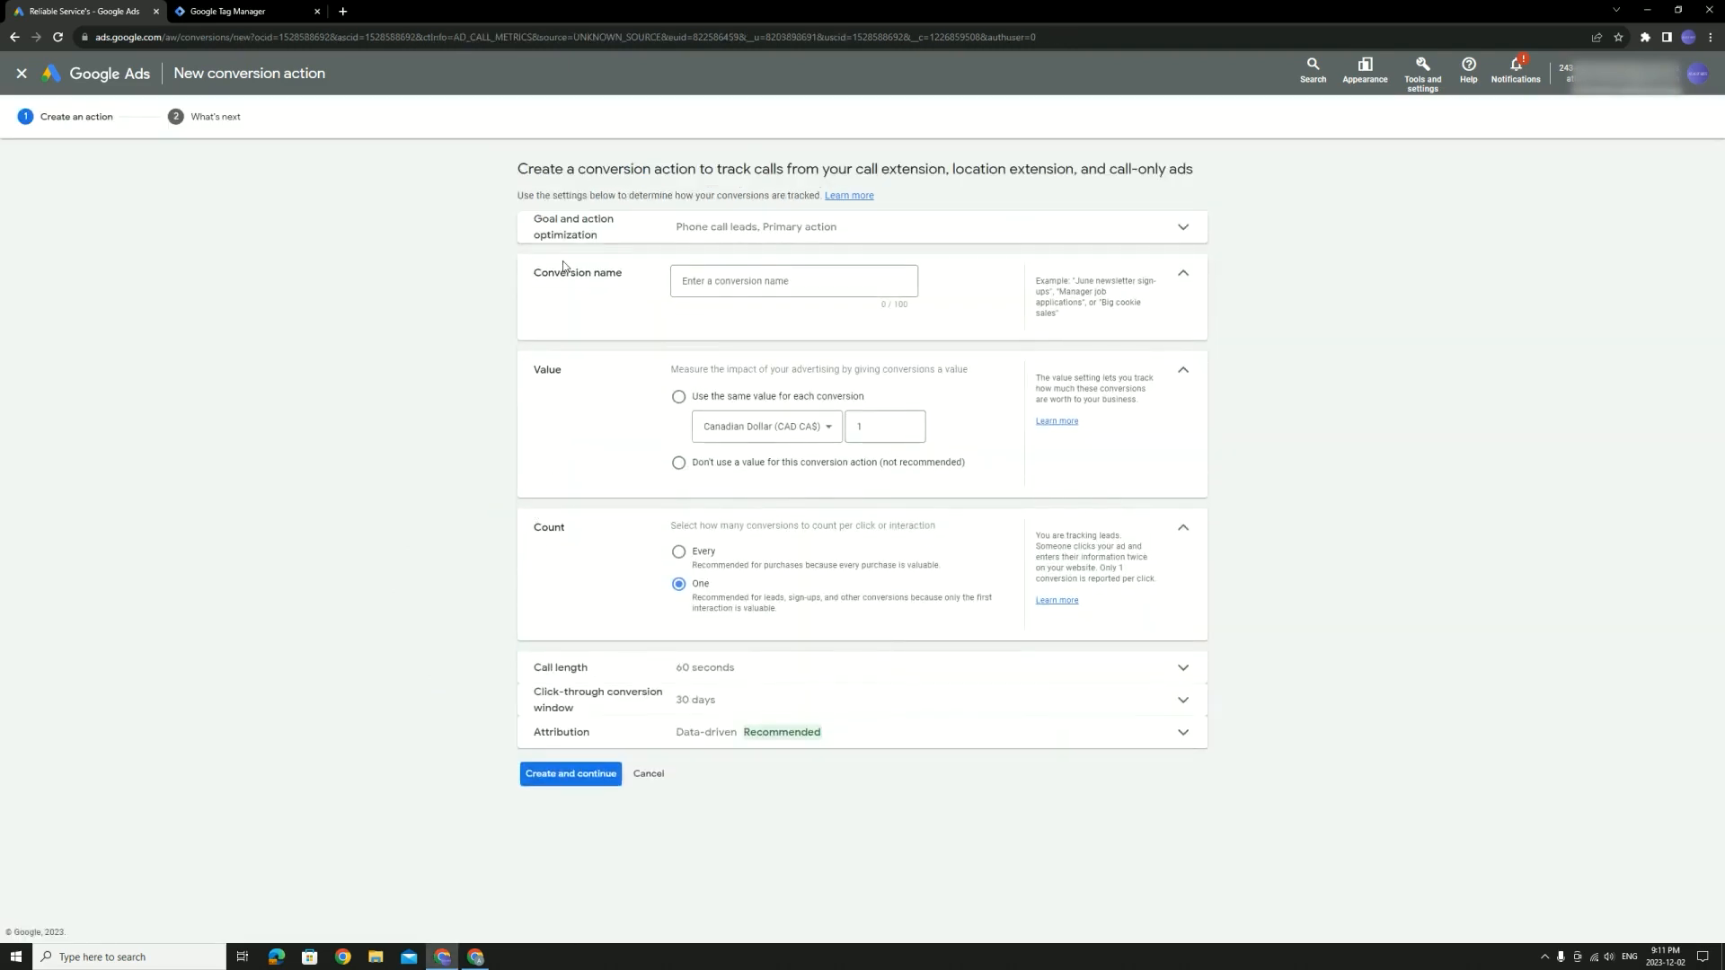
pyautogui.click(637, 227)
pyautogui.click(760, 322)
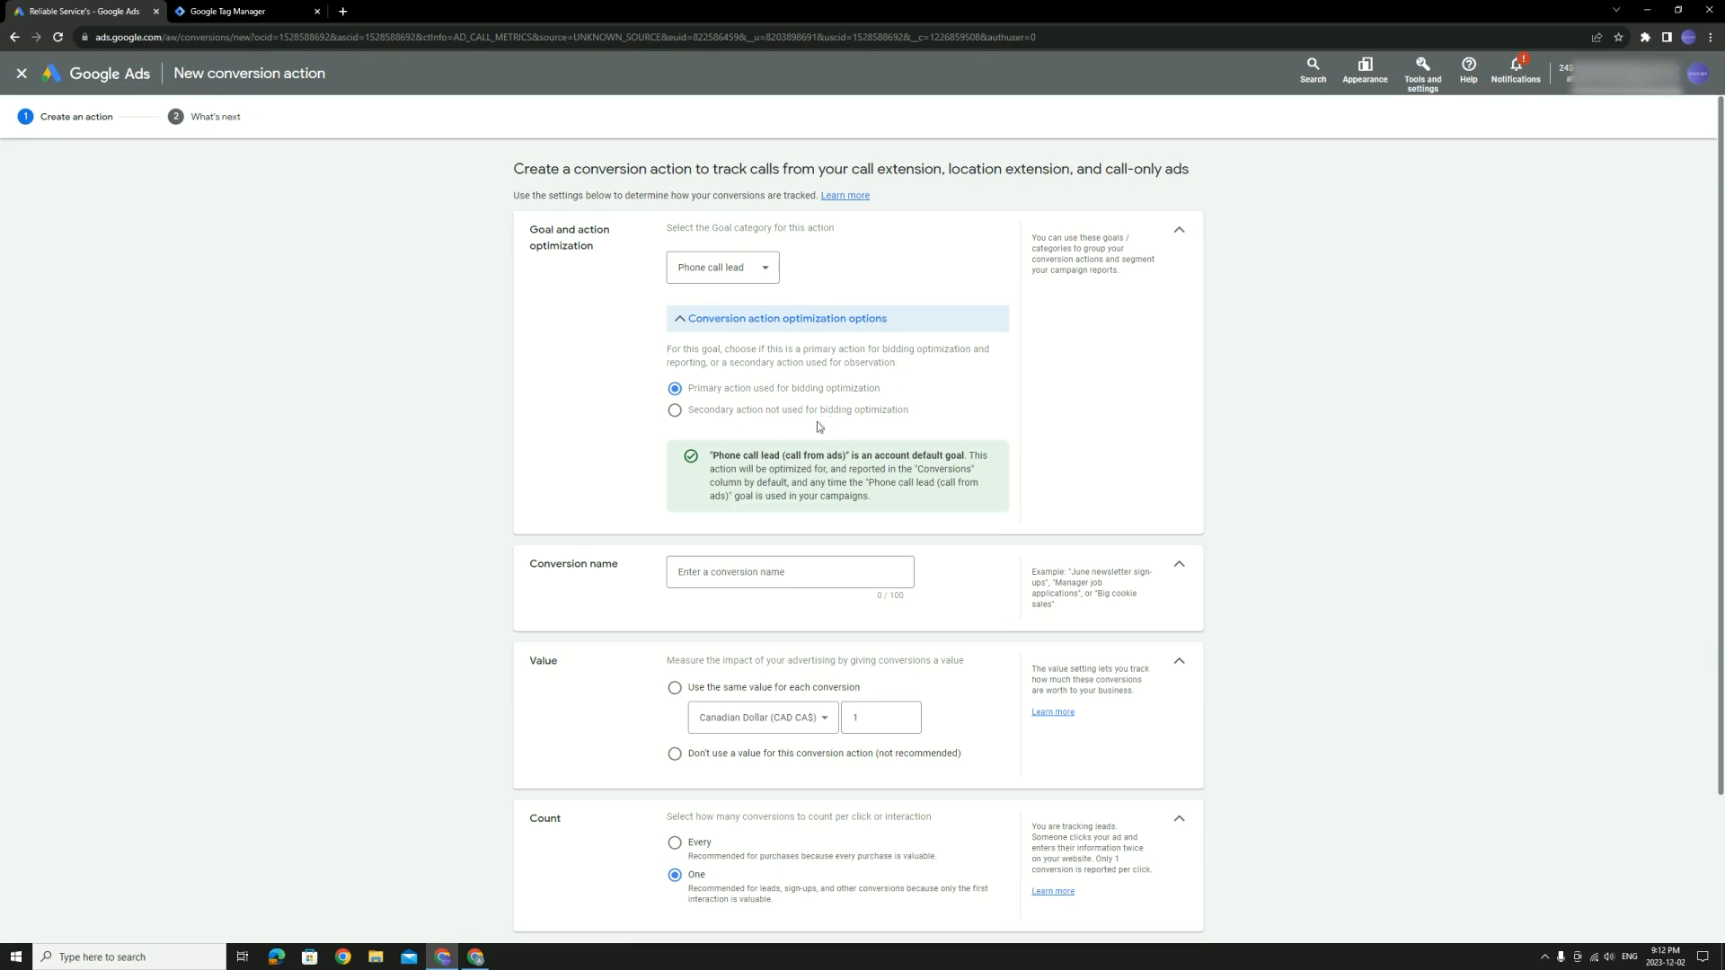
pyautogui.click(758, 273)
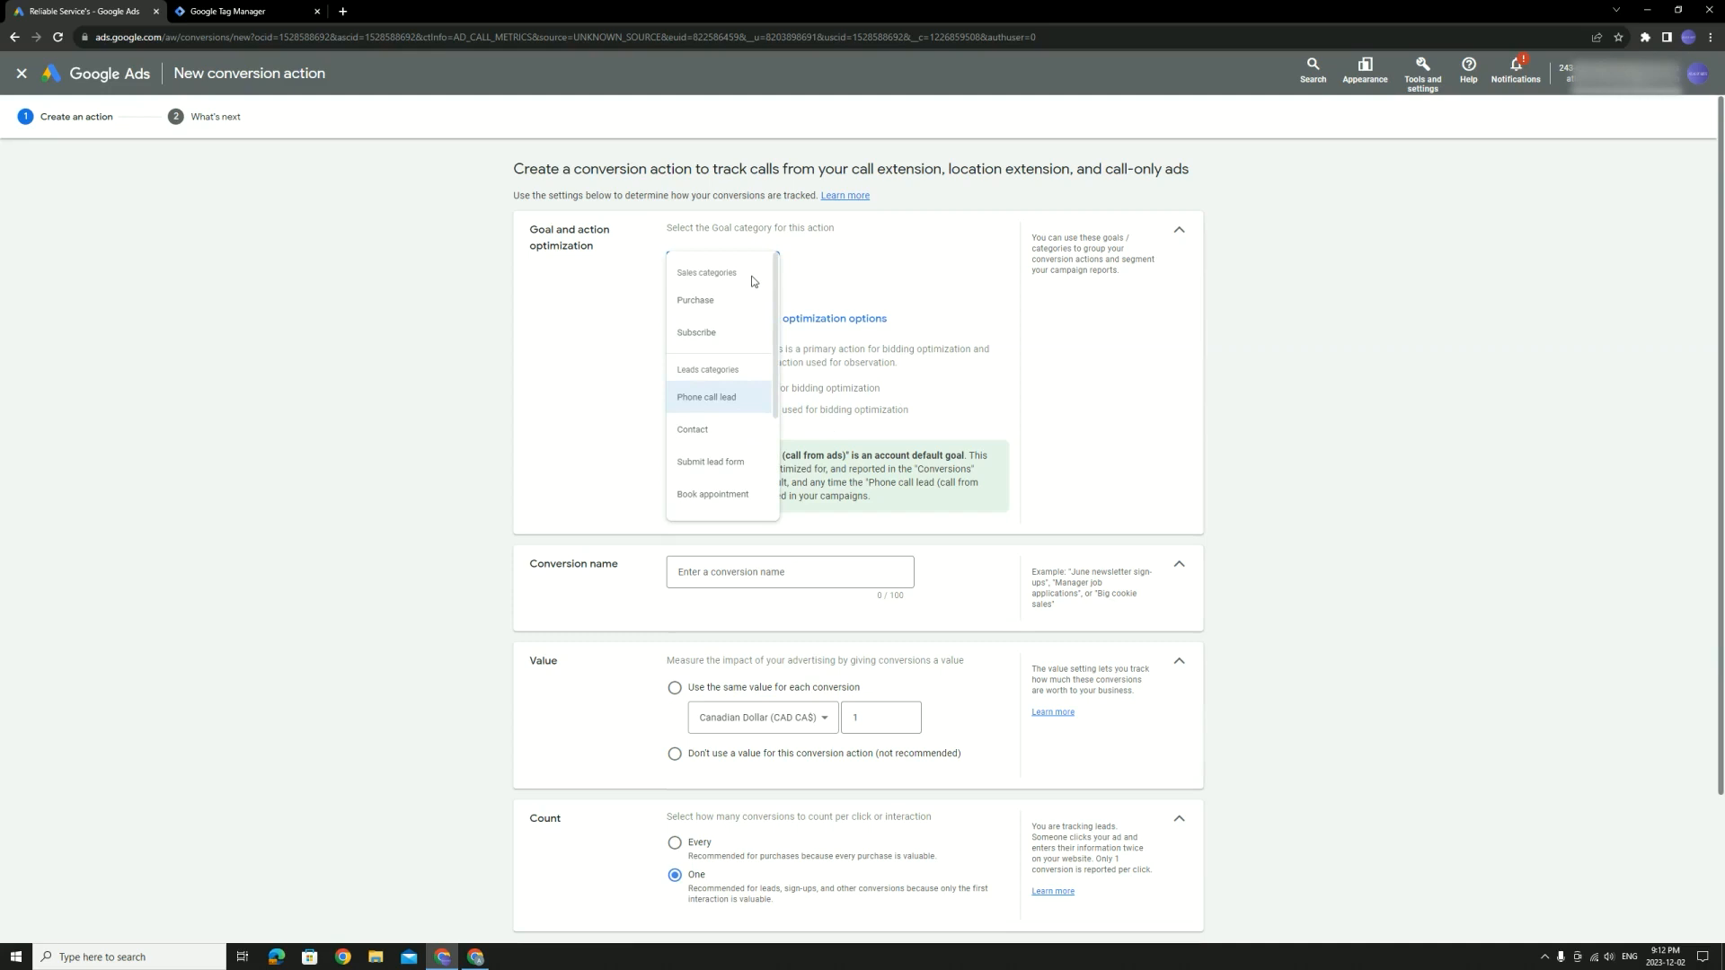
pyautogui.click(952, 281)
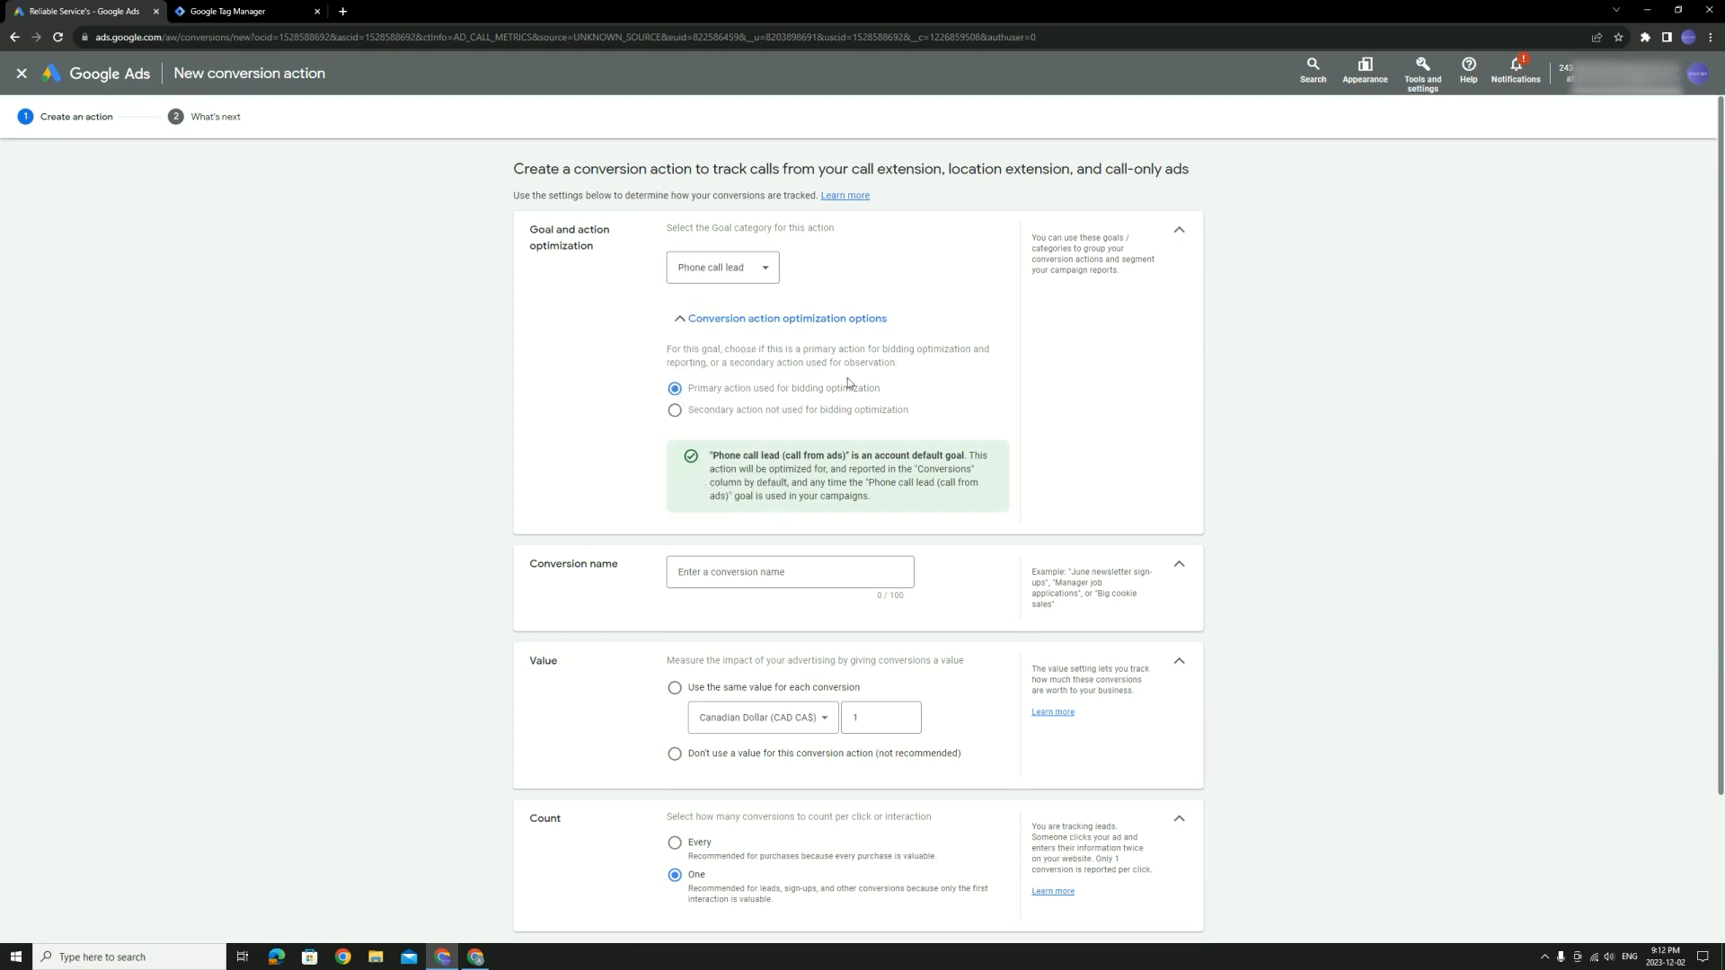
pyautogui.click(1177, 231)
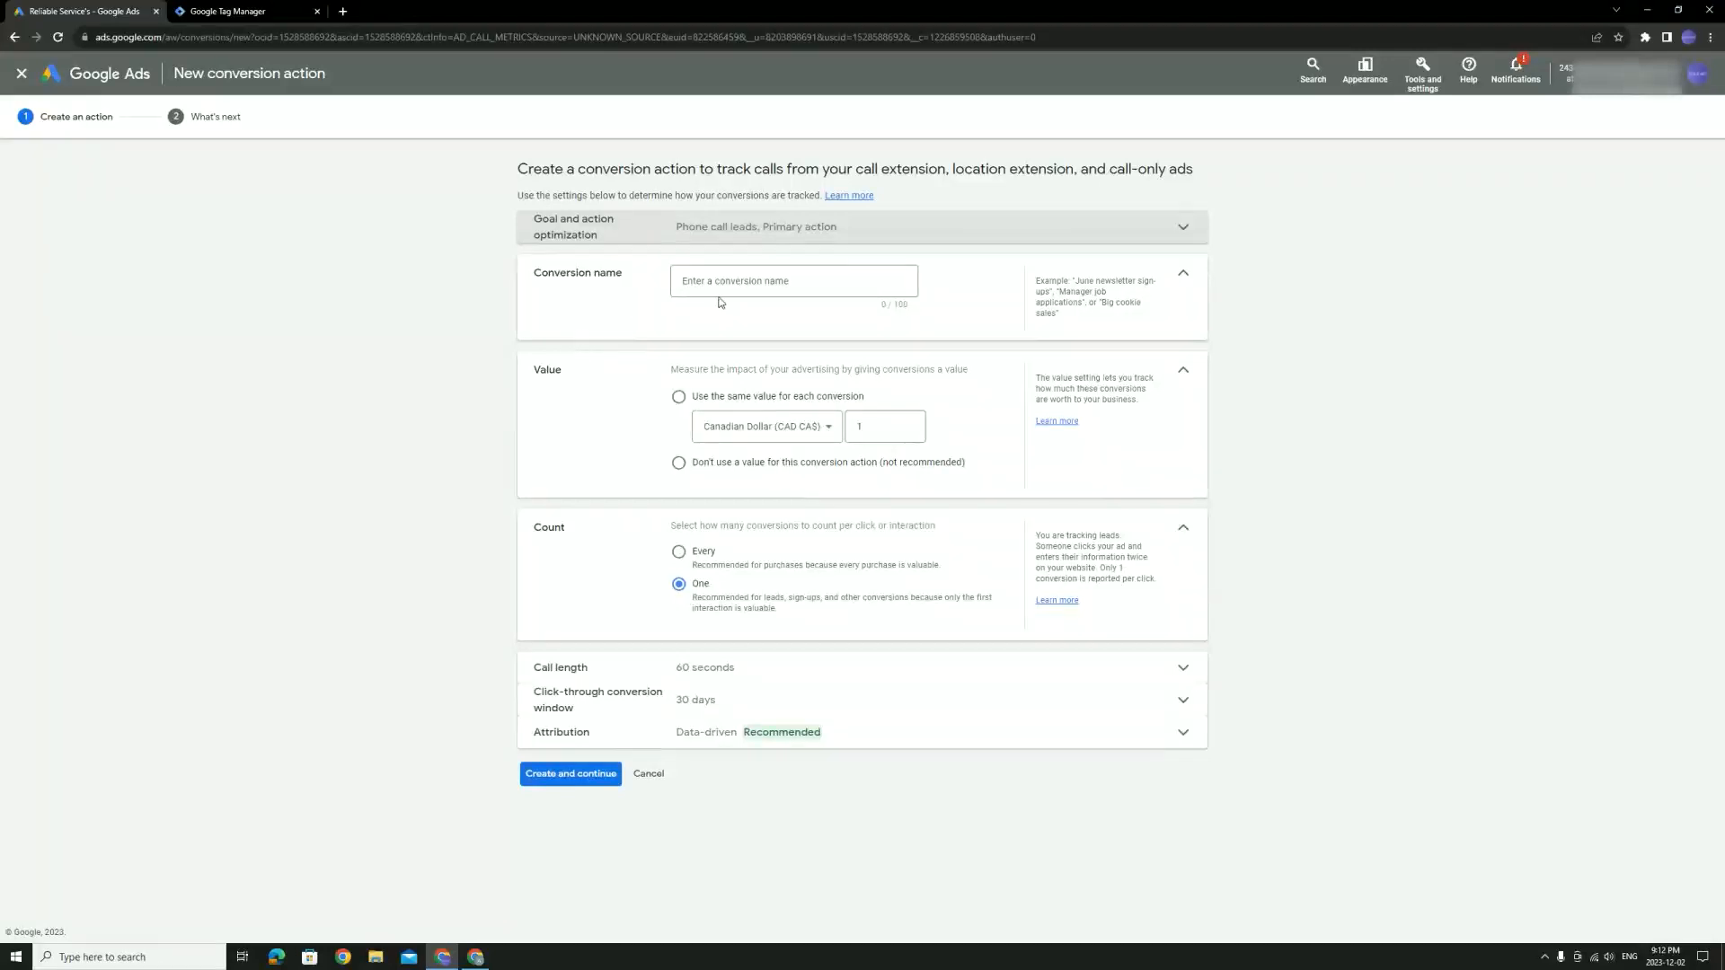
# Name the conversion 'calls from ads [example]', use no value, and keep Count at One
pyautogui.click(743, 283)
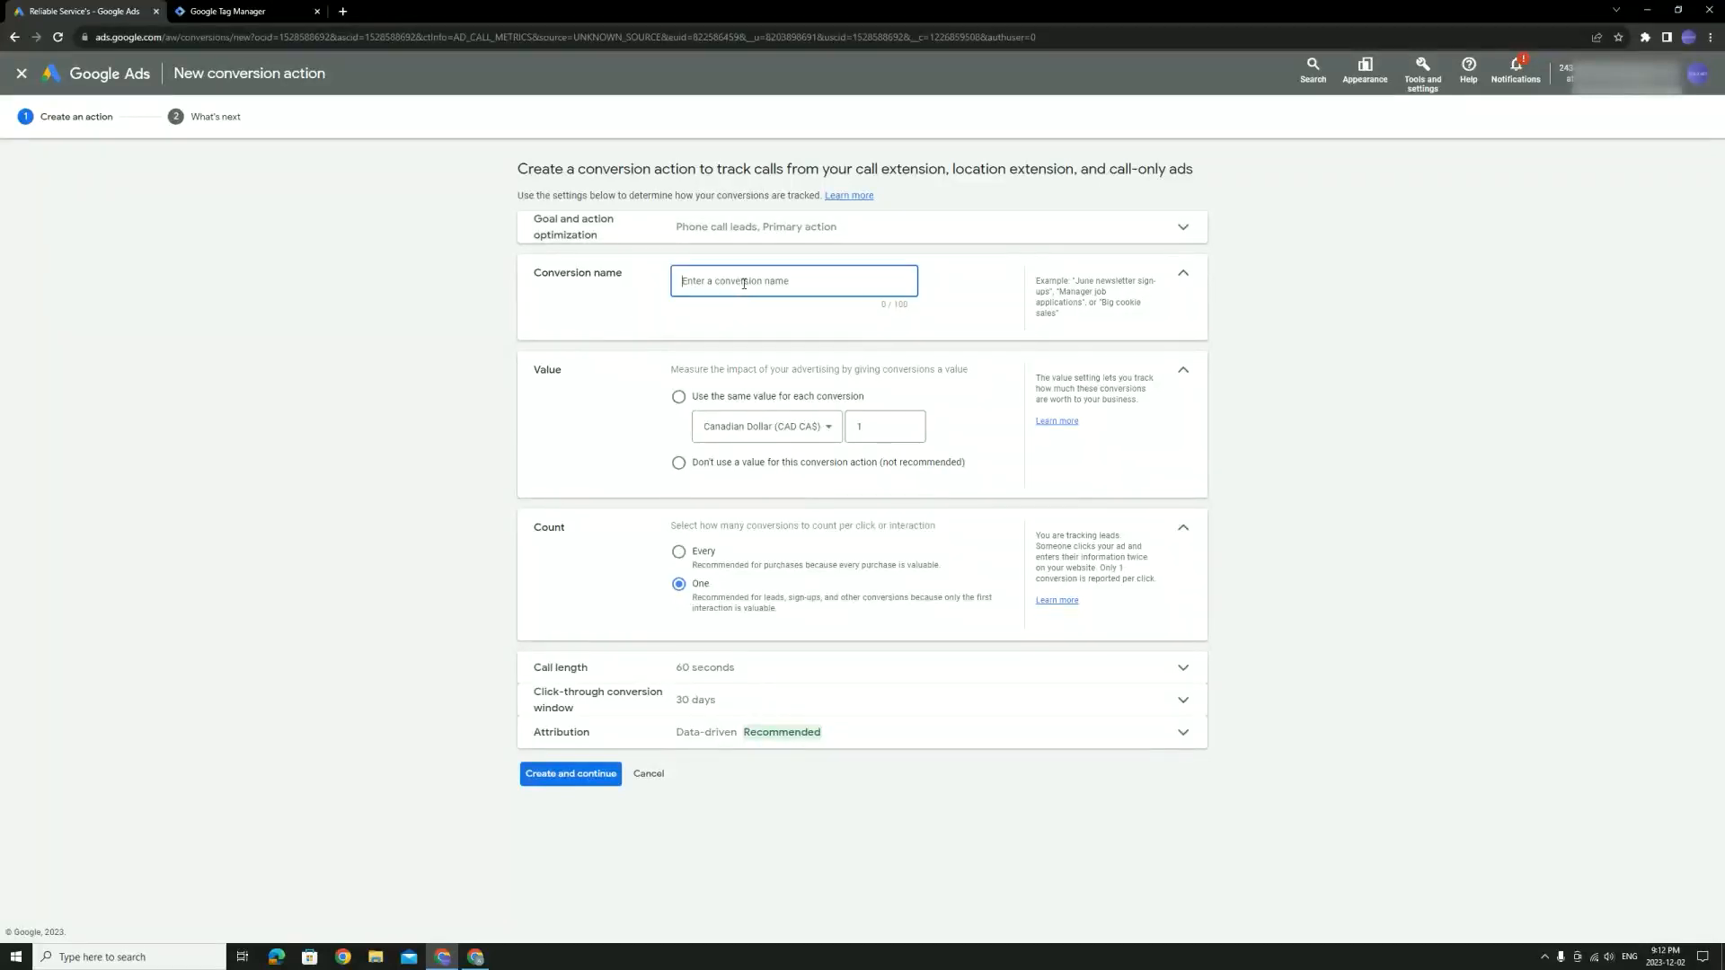
pyautogui.write('calls from ads [exampl;e')
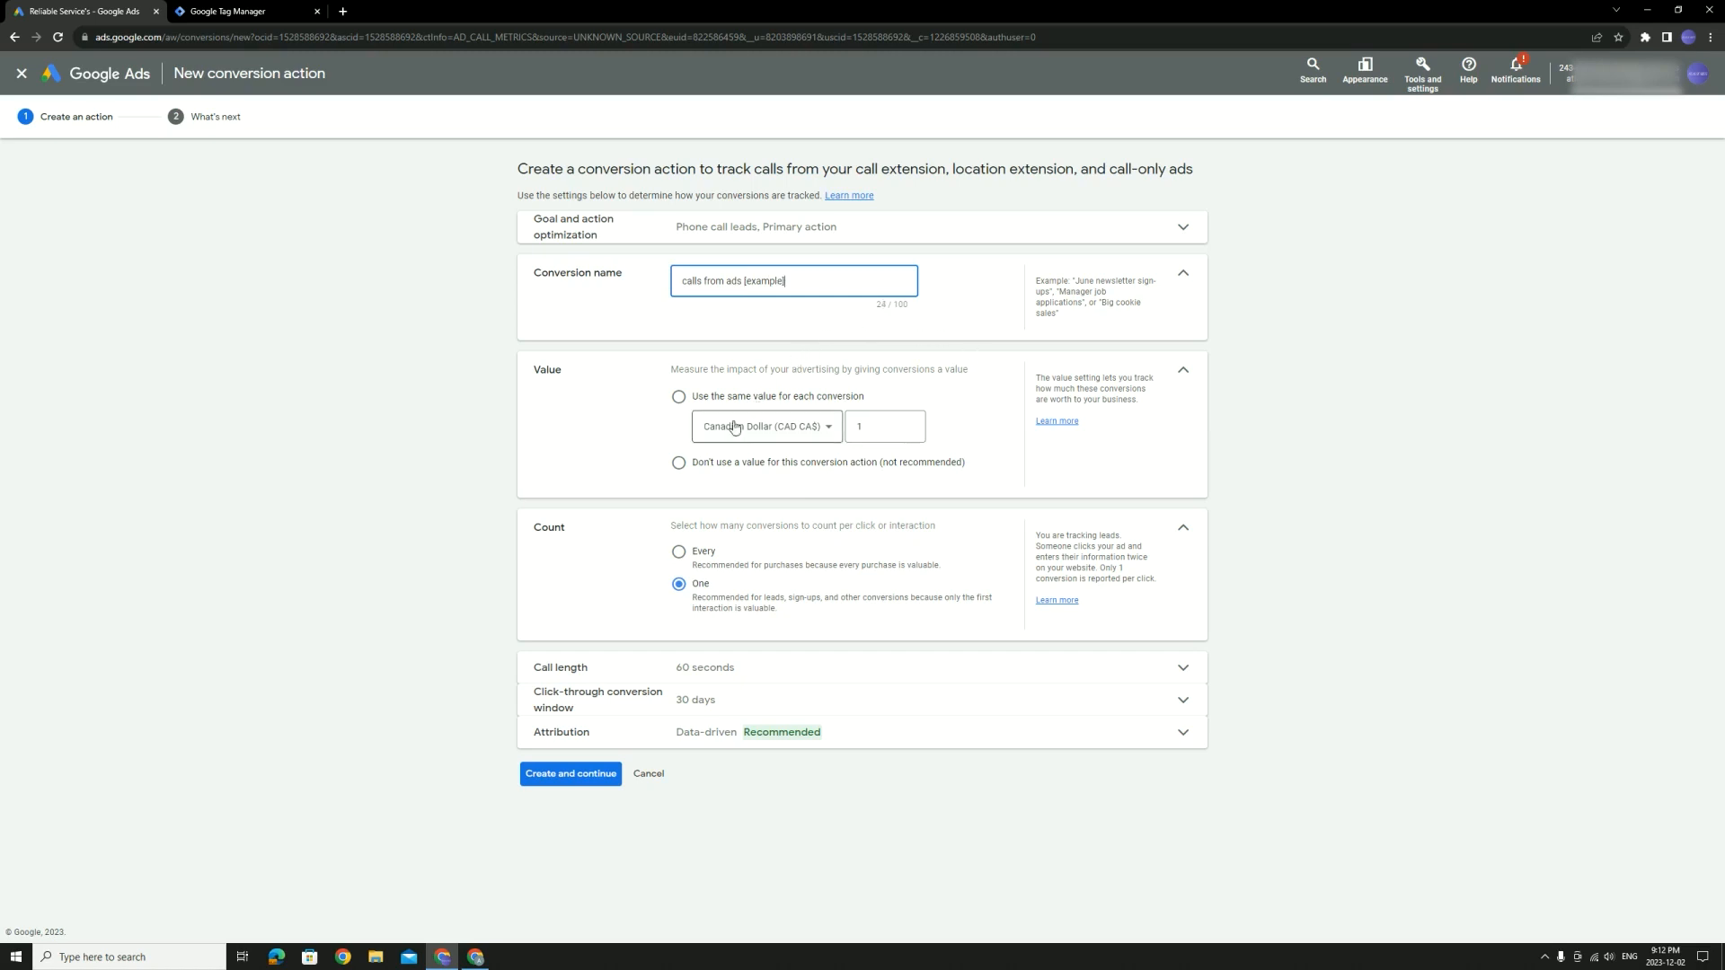
pyautogui.click(694, 465)
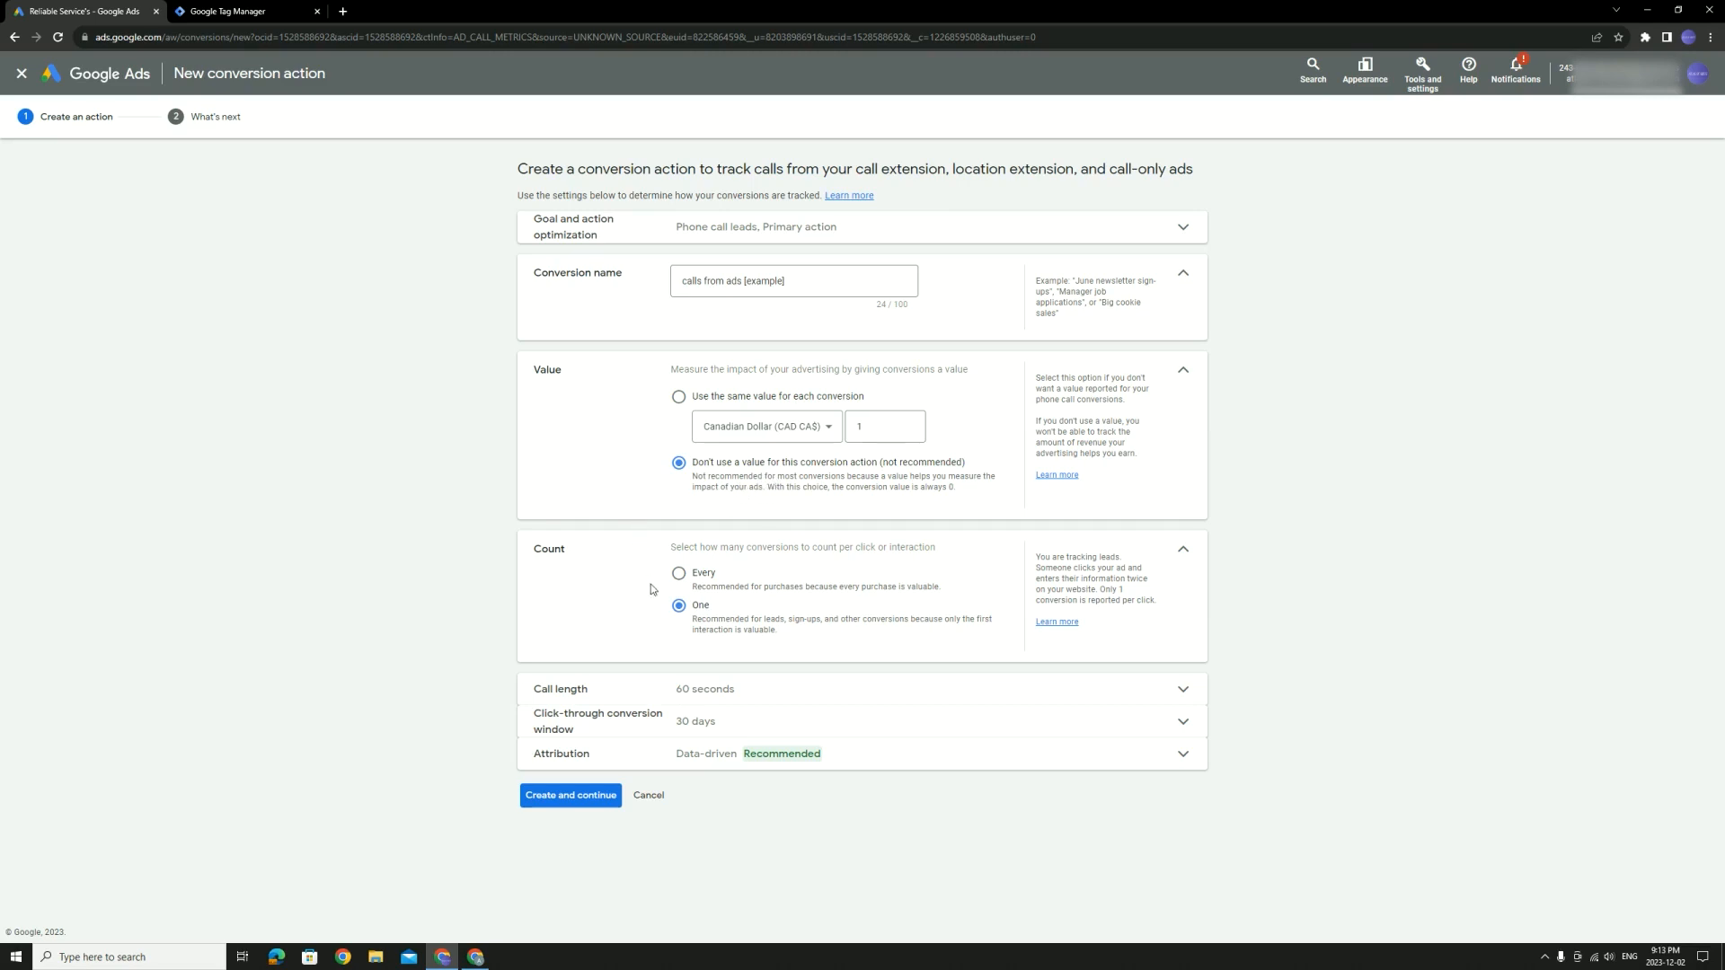
pyautogui.click(680, 578)
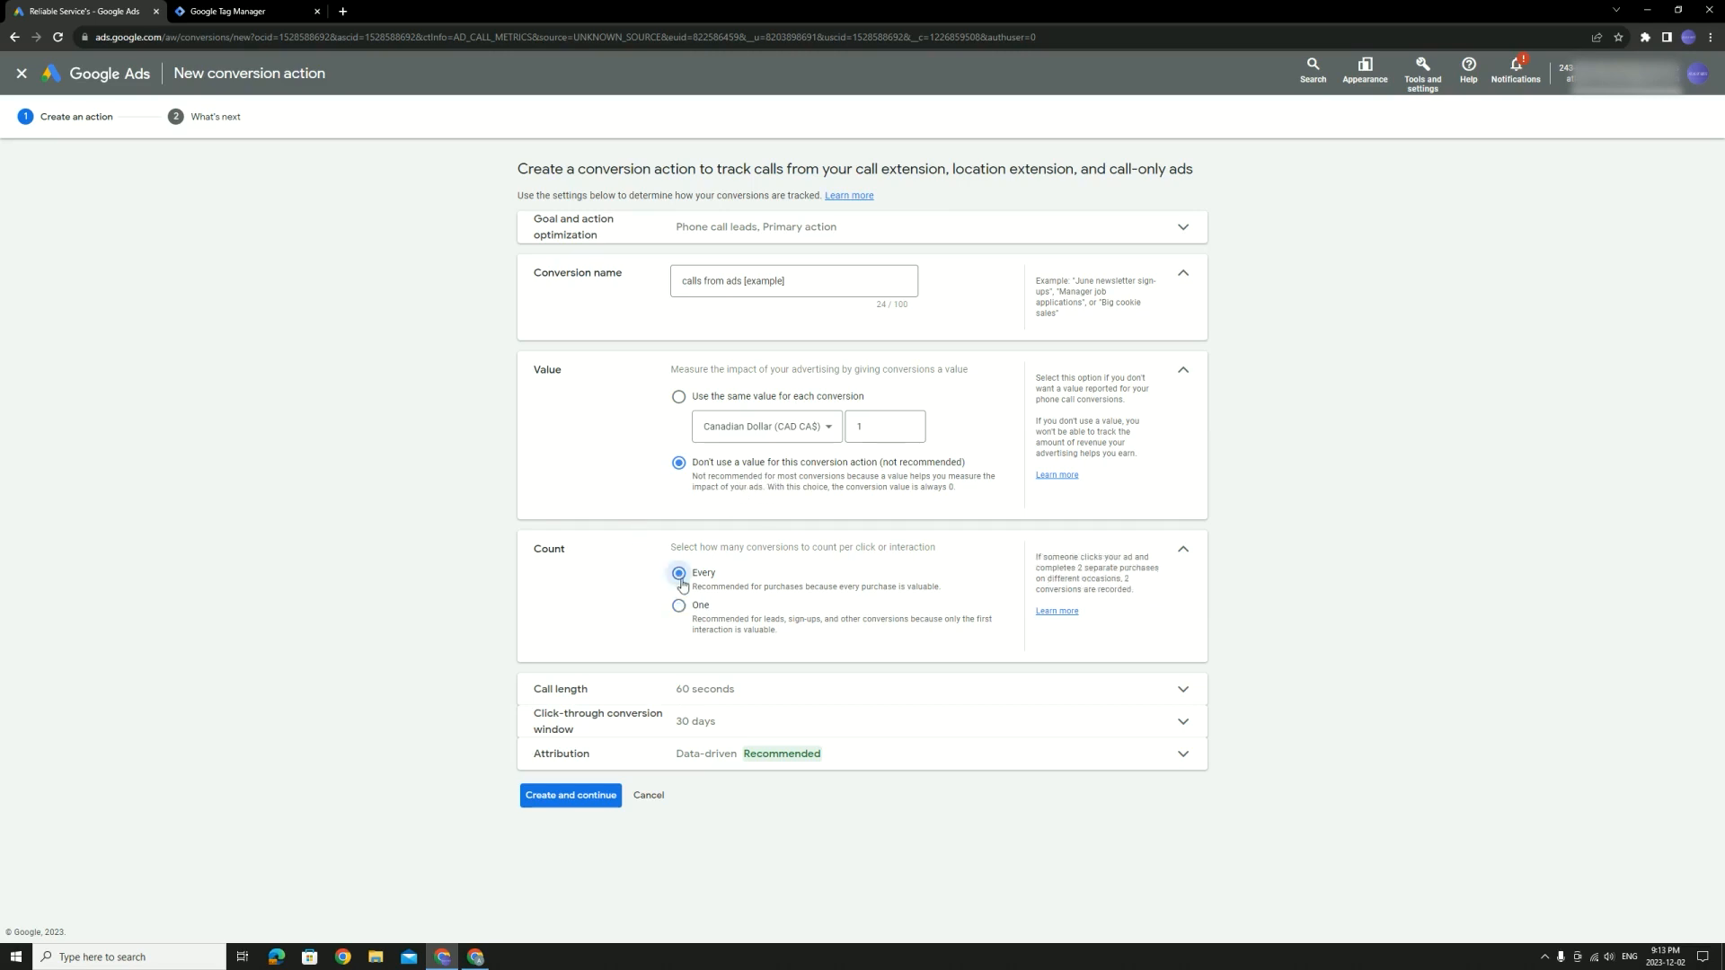
pyautogui.click(681, 607)
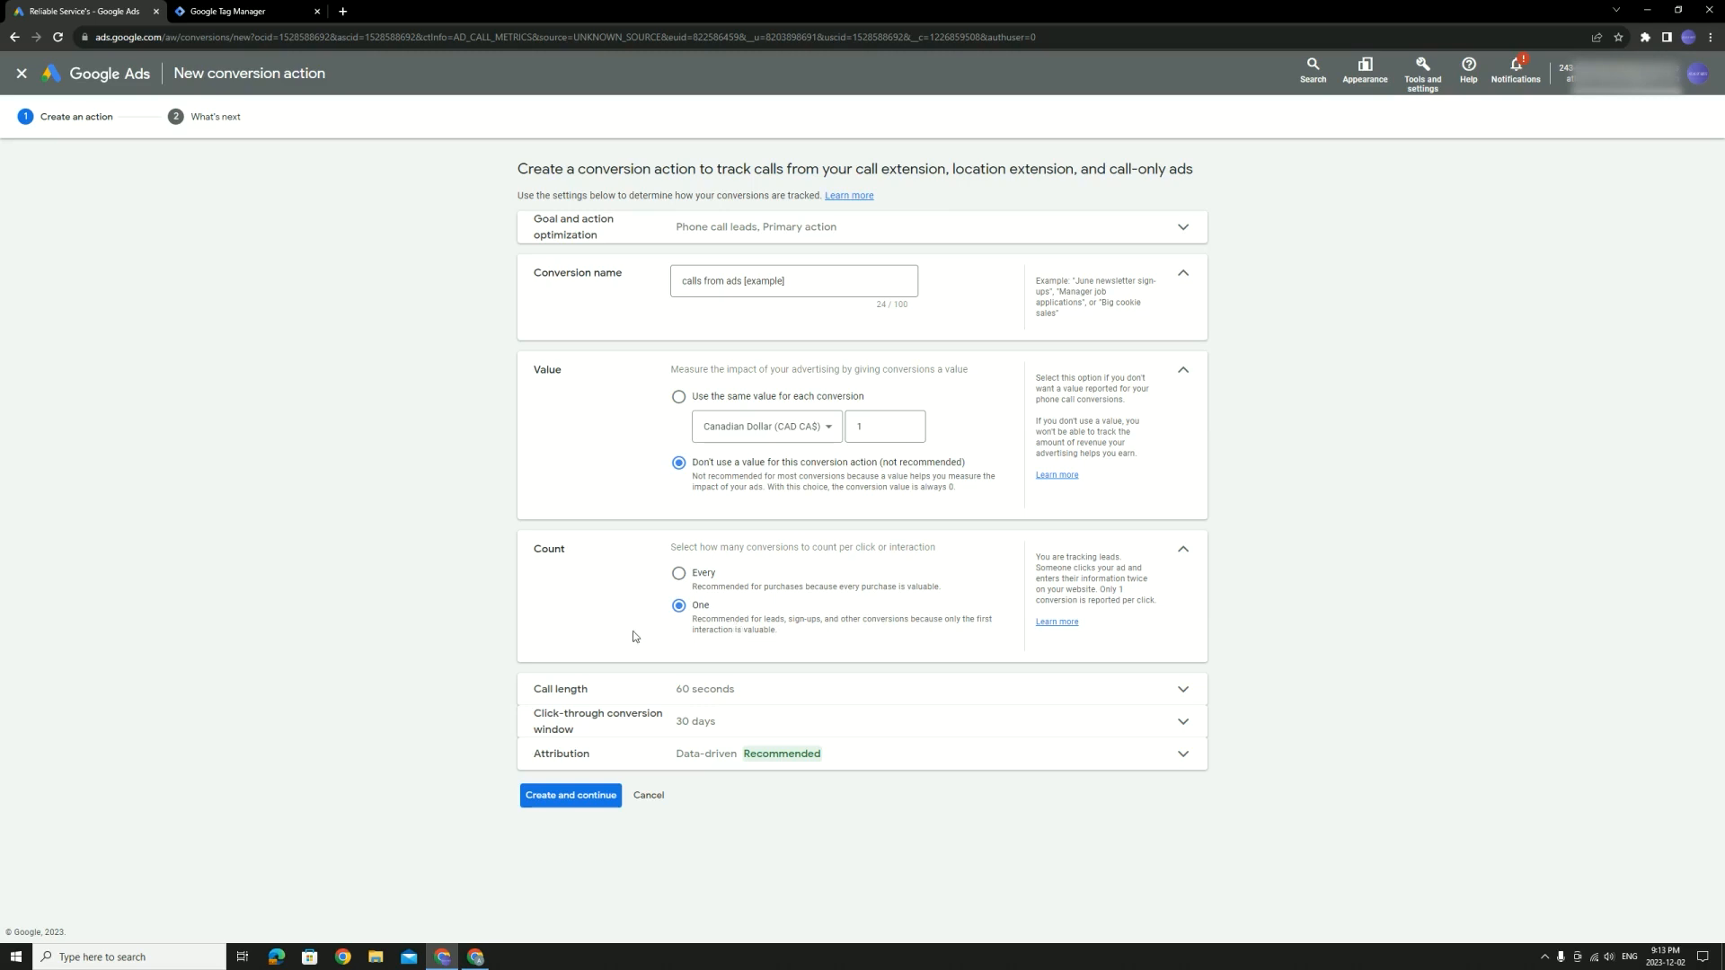
# Change the minimum call length from 60 to 10 seconds and reveal the click-through window setting
pyautogui.click(653, 689)
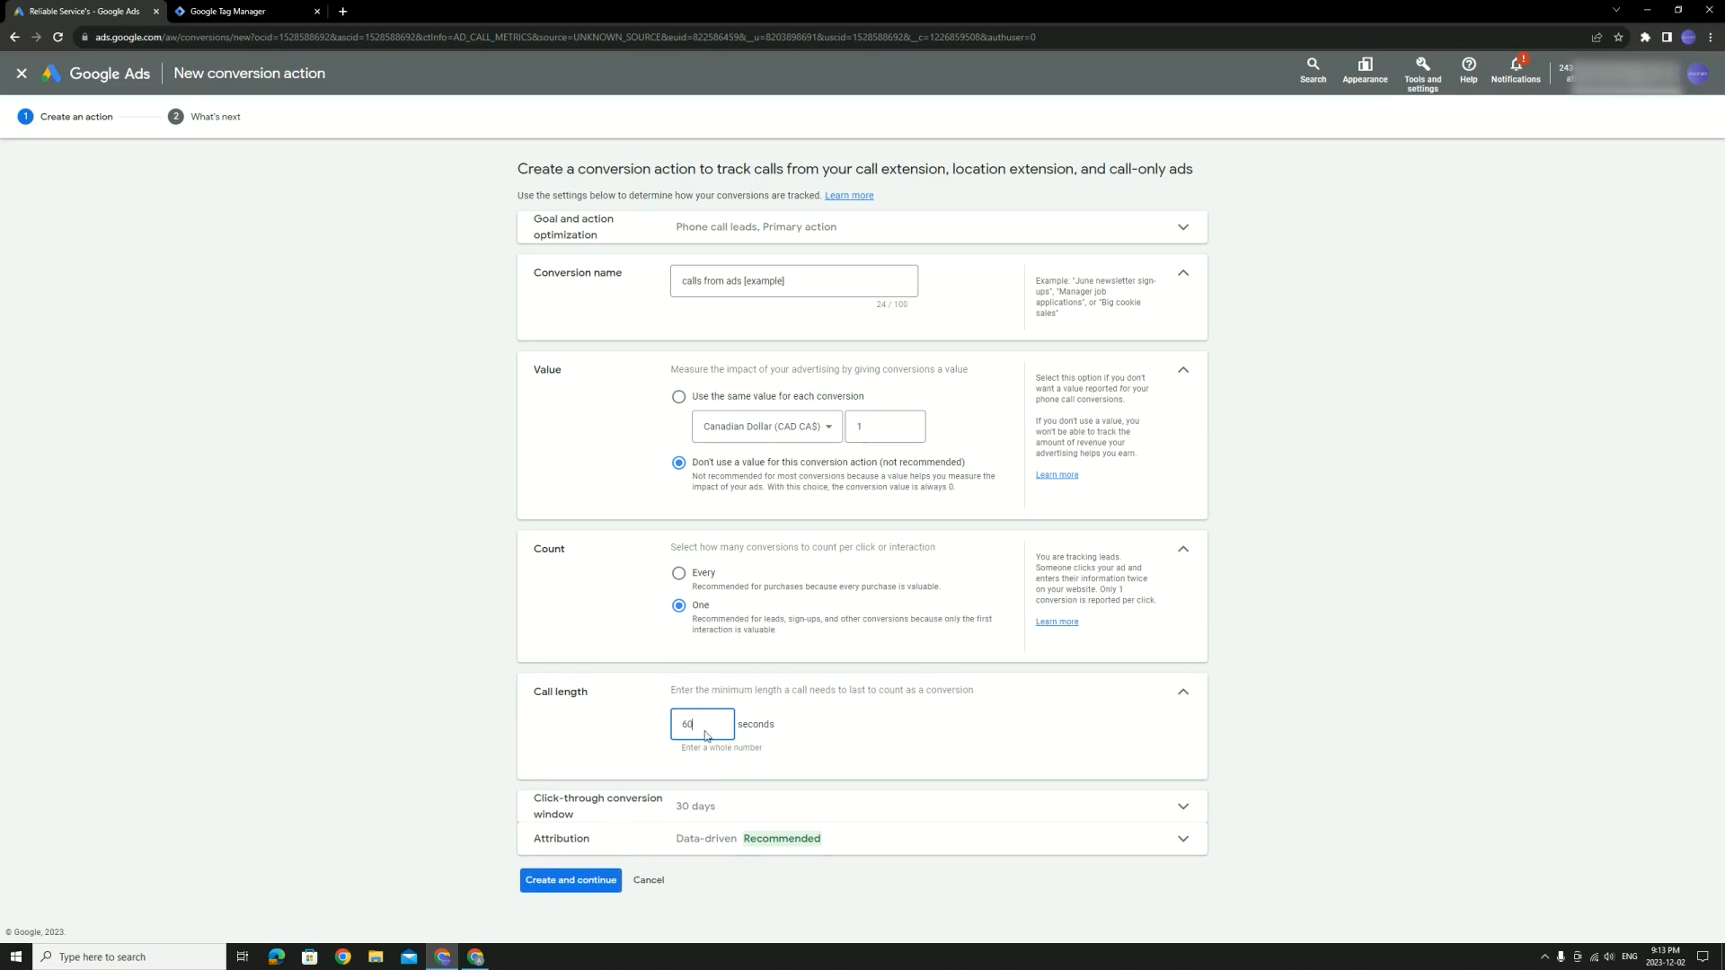
pyautogui.moveTo(706, 729); pyautogui.dragTo(607, 730)
pyautogui.write('10')
pyautogui.press('BackSpace')
pyautogui.press('BackSpace')
pyautogui.write('60')
pyautogui.press('BackSpace')
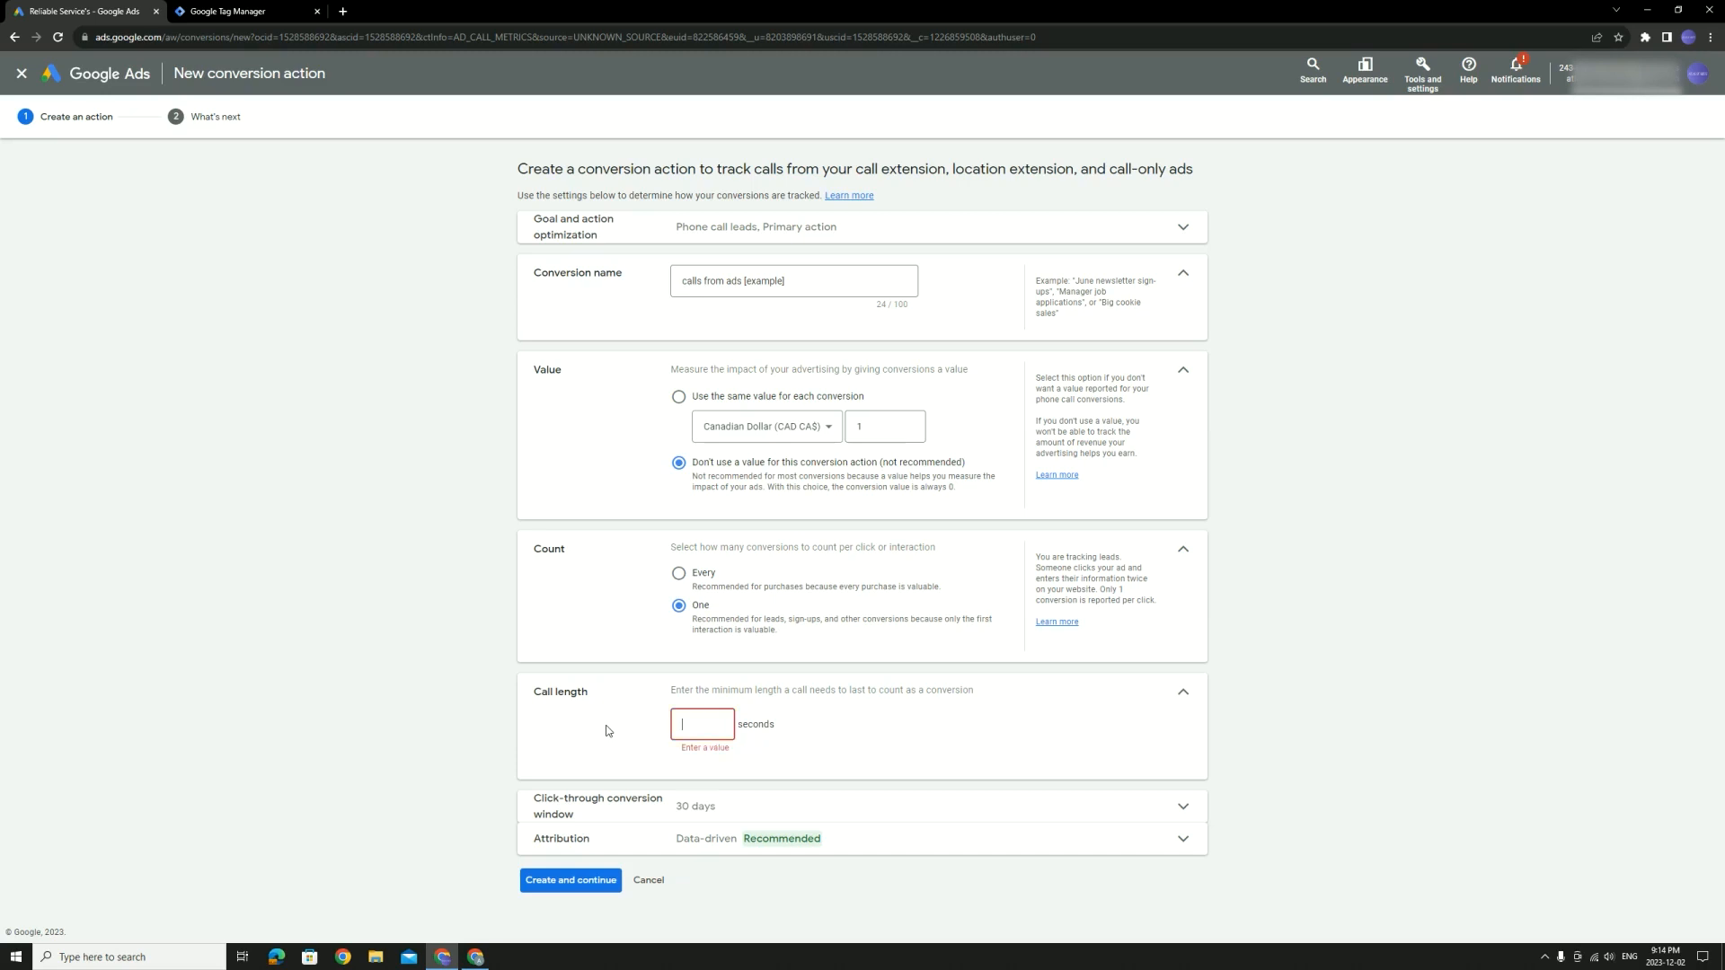
pyautogui.write('10')
pyautogui.press('Tab')
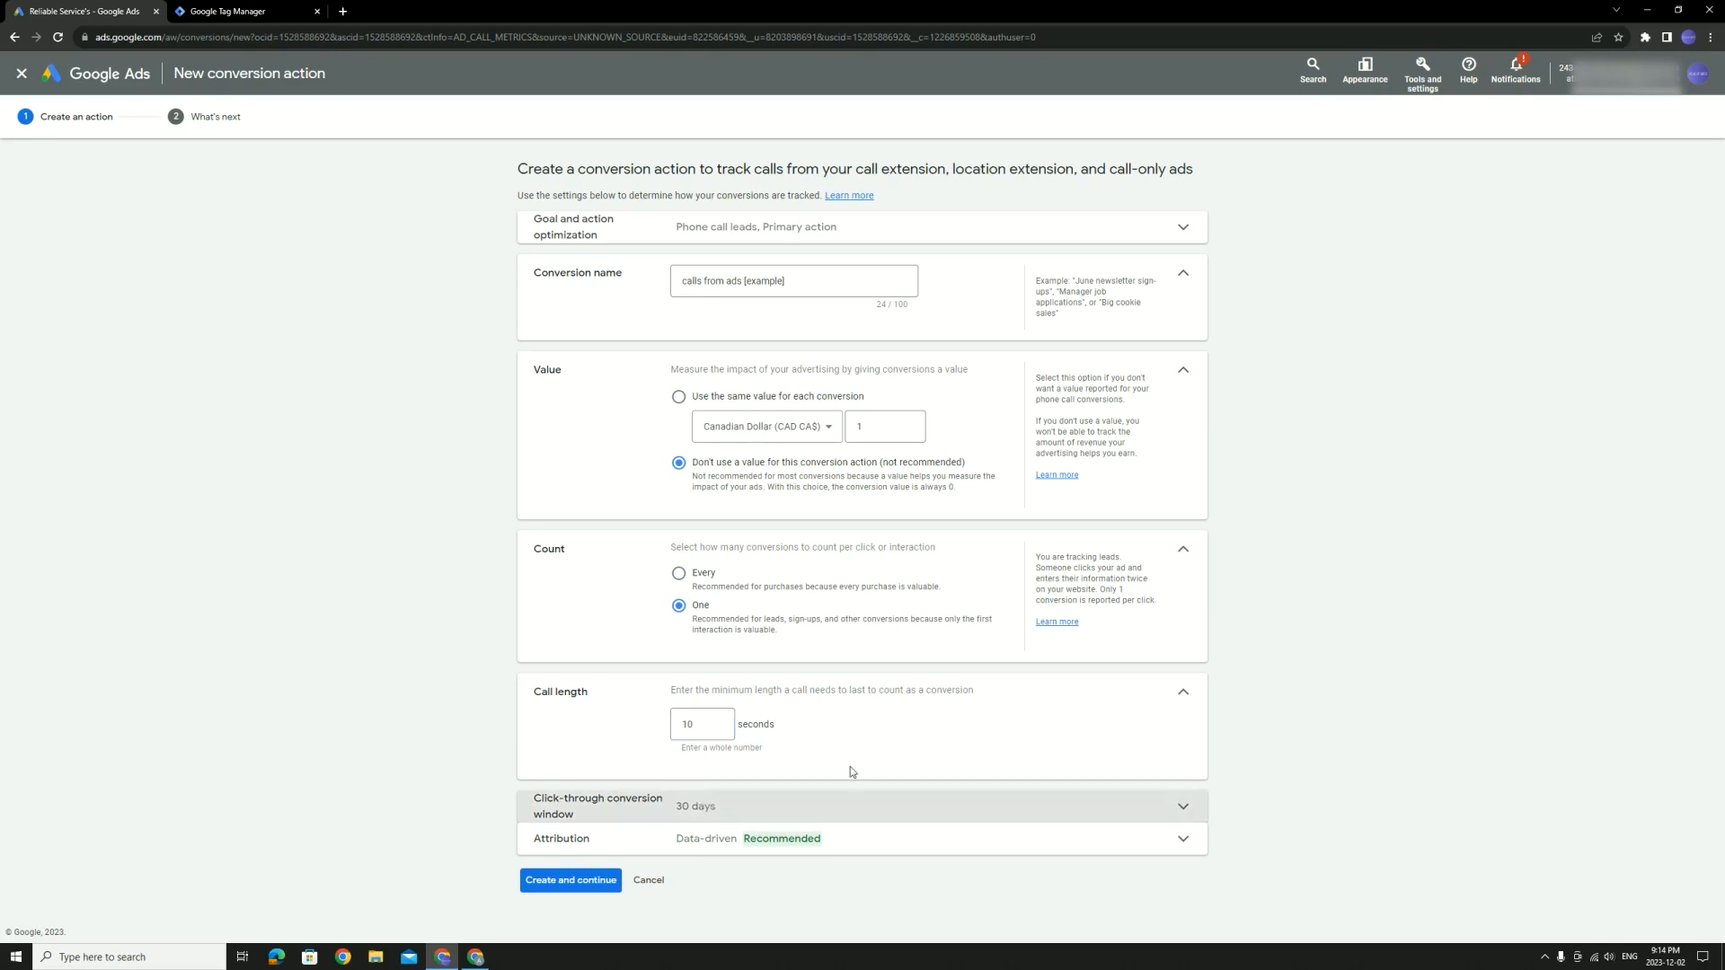
pyautogui.click(814, 805)
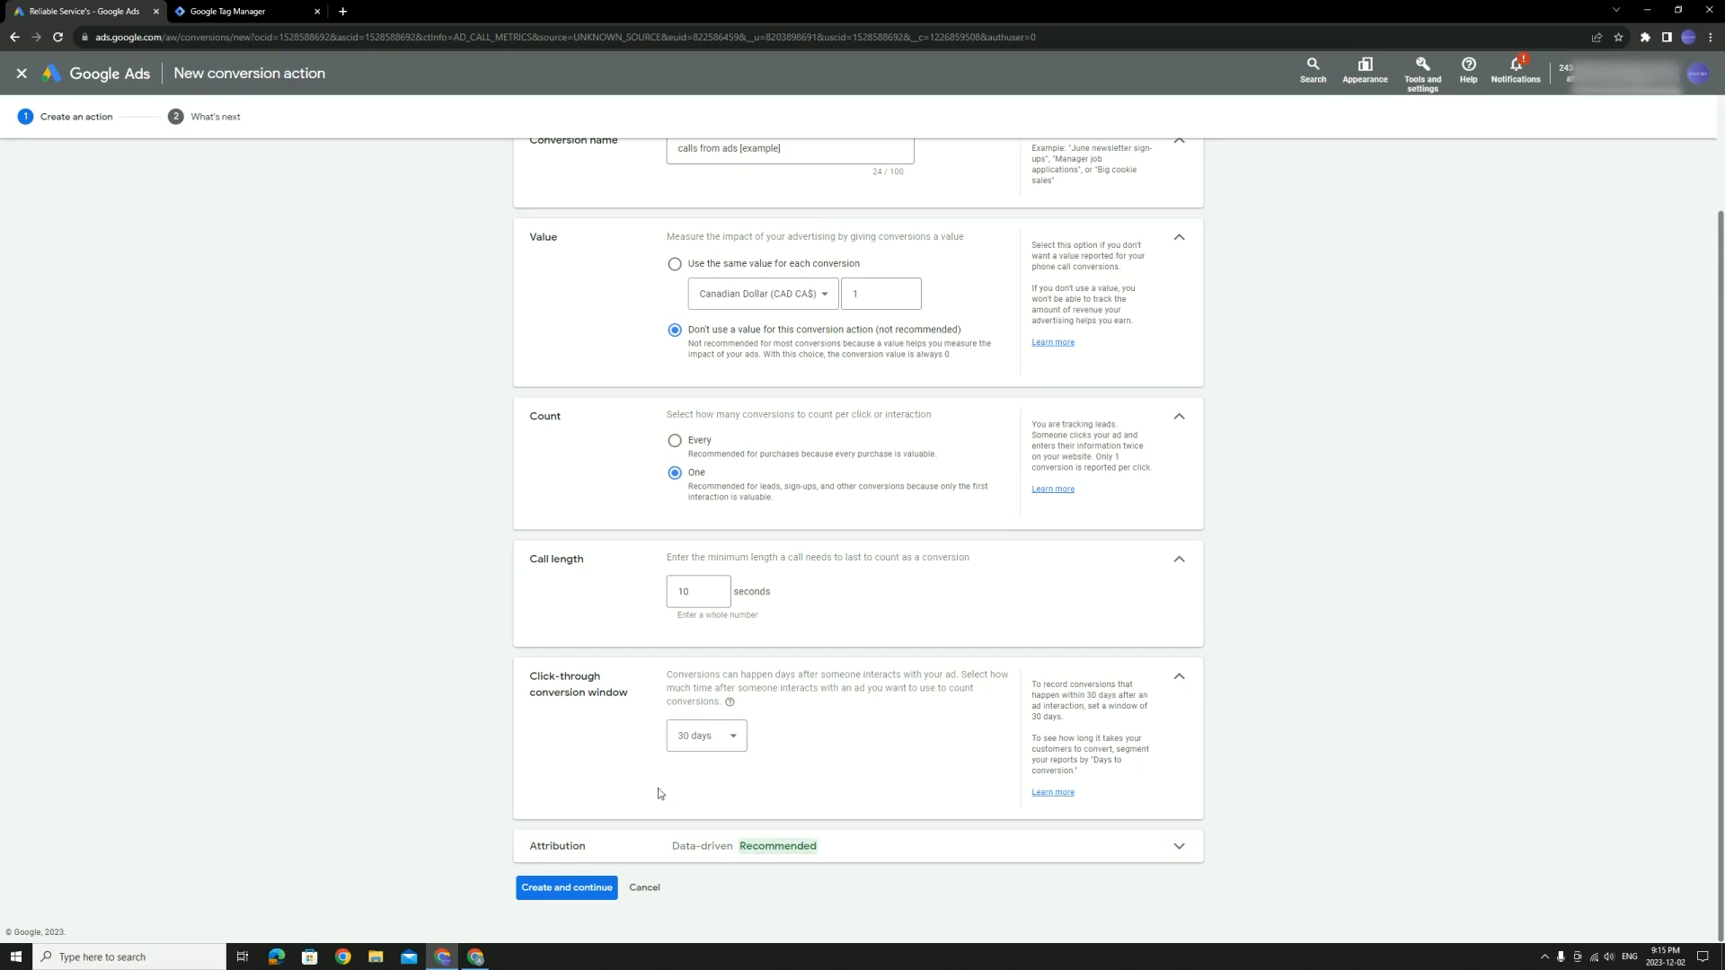
# Keep the 30-day click-through window and Data-driven attribution, then create the conversion action
pyautogui.click(705, 735)
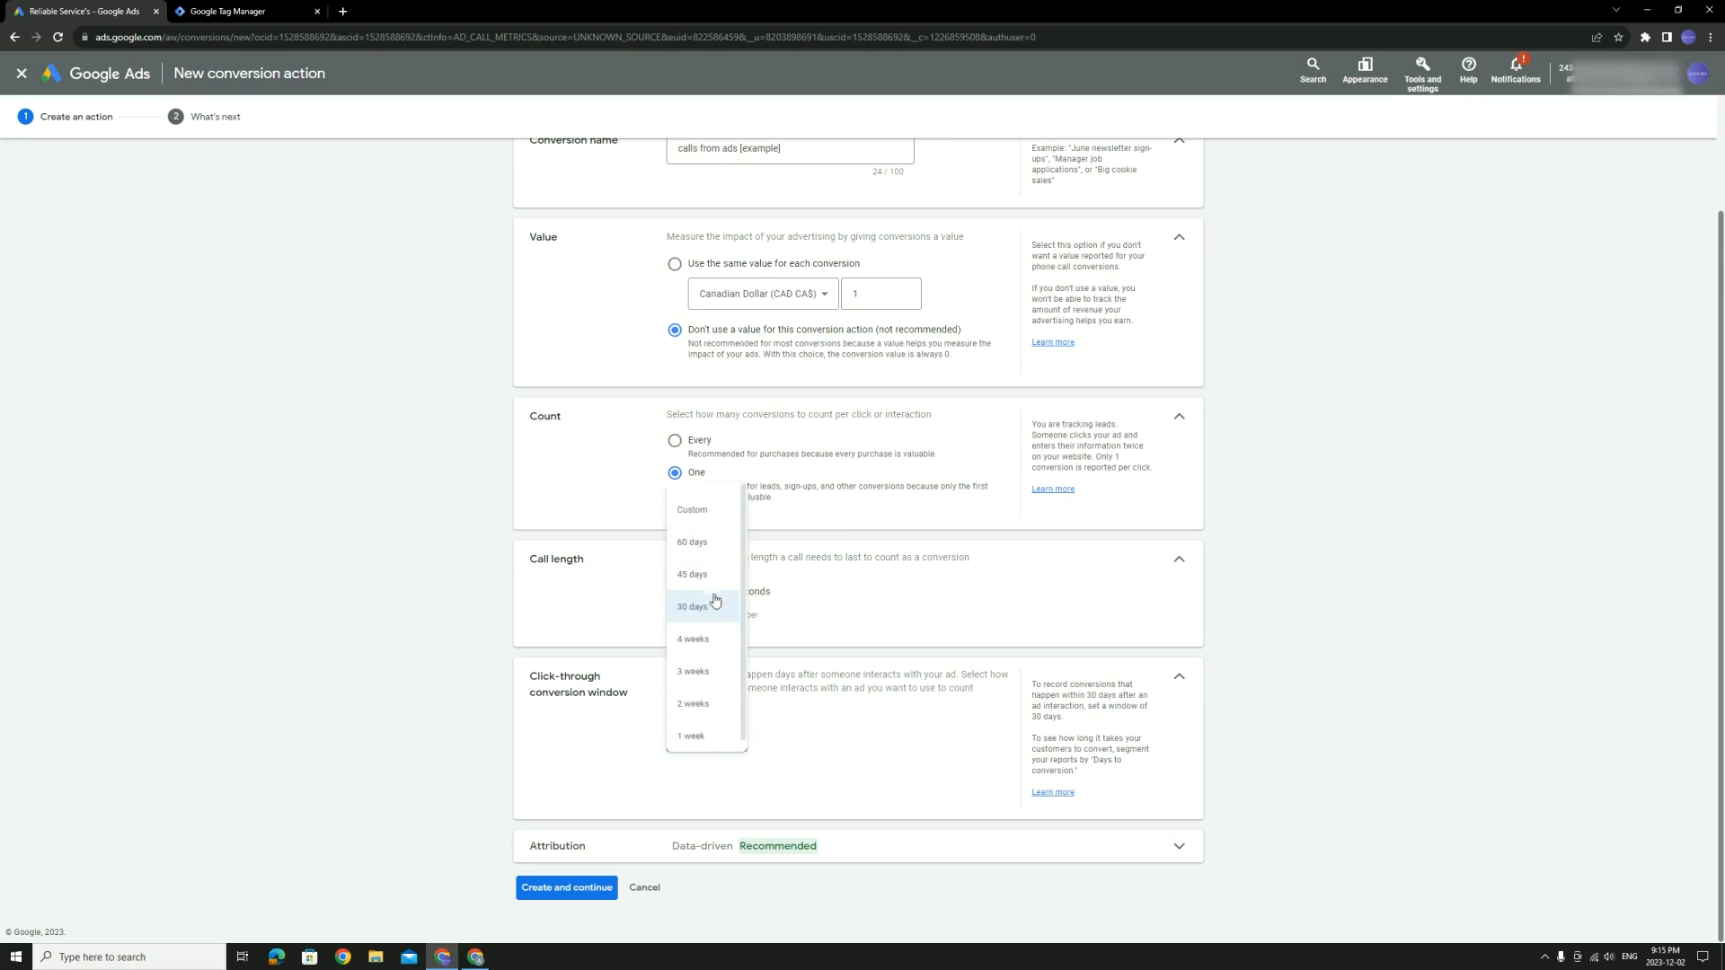
pyautogui.click(692, 607)
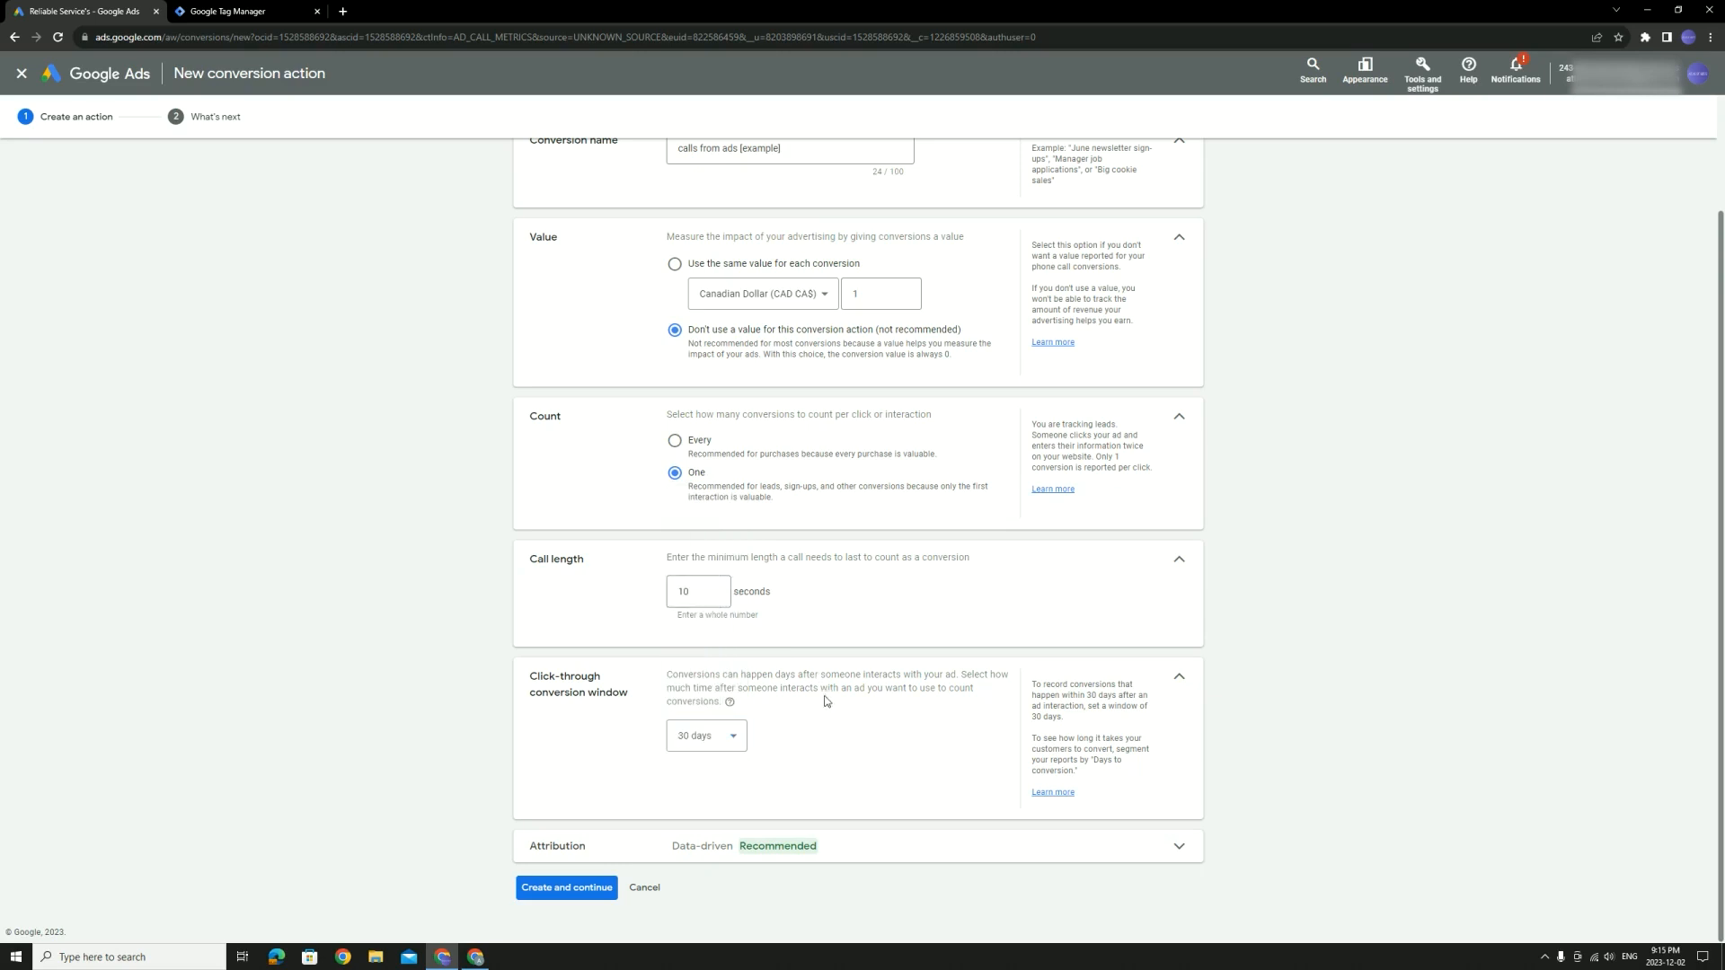
pyautogui.click(1148, 854)
pyautogui.scroll(-1, 910, 746)
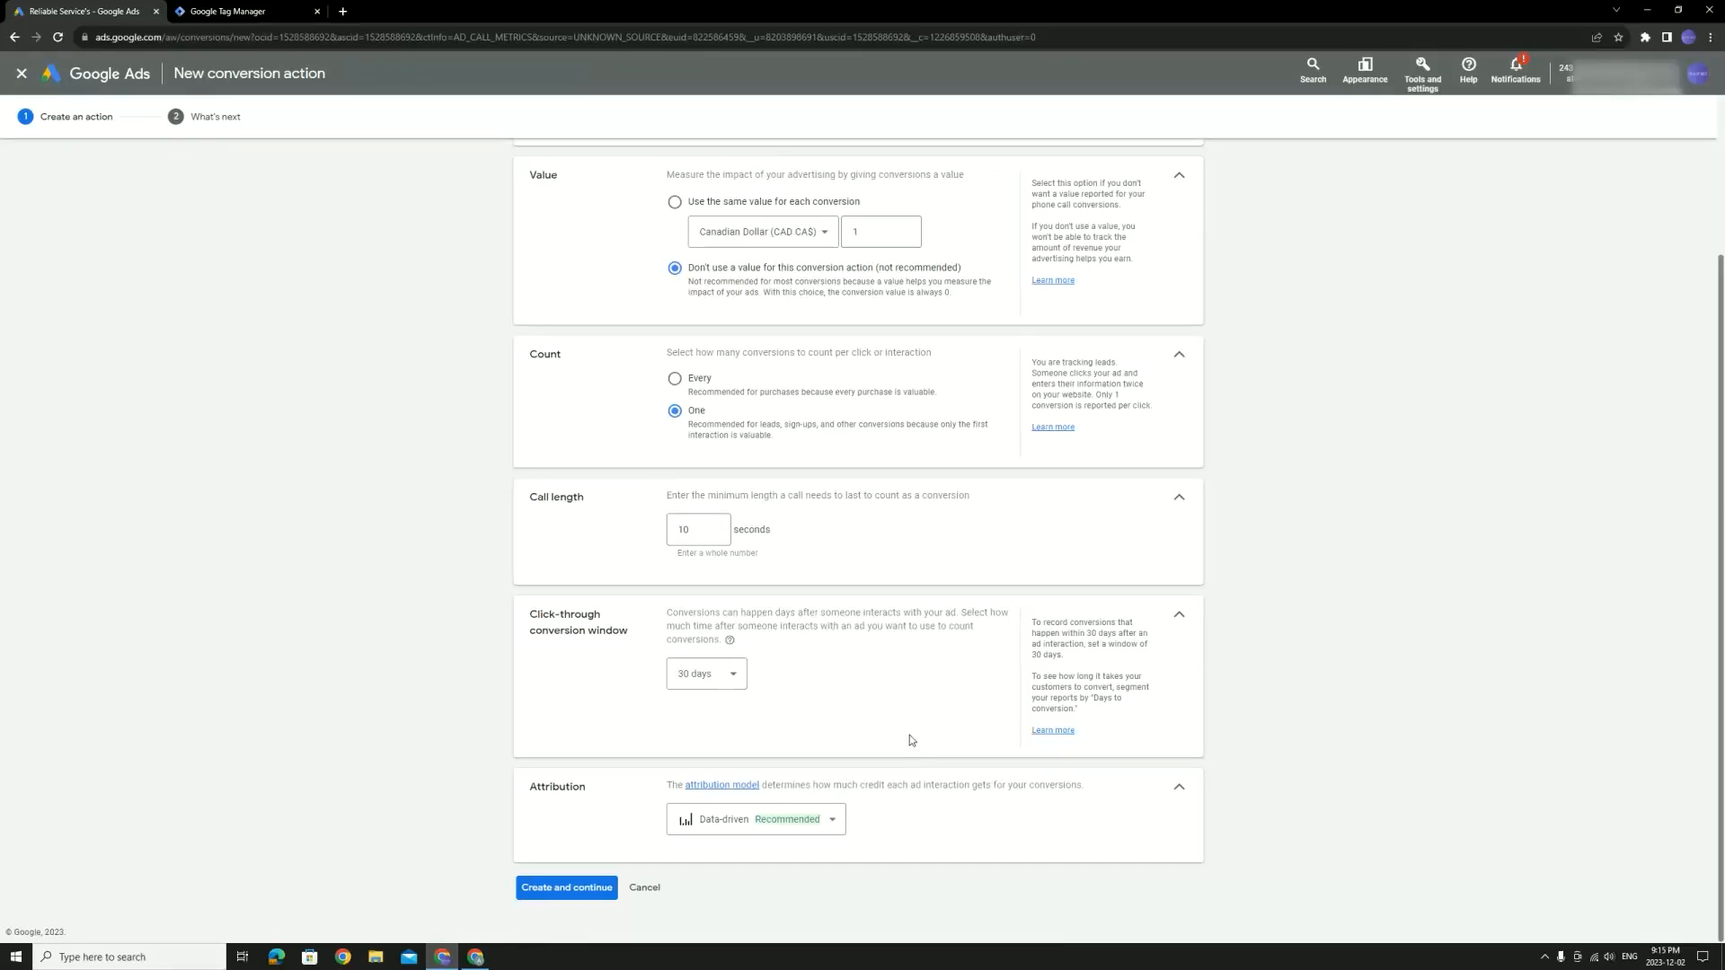
pyautogui.click(825, 821)
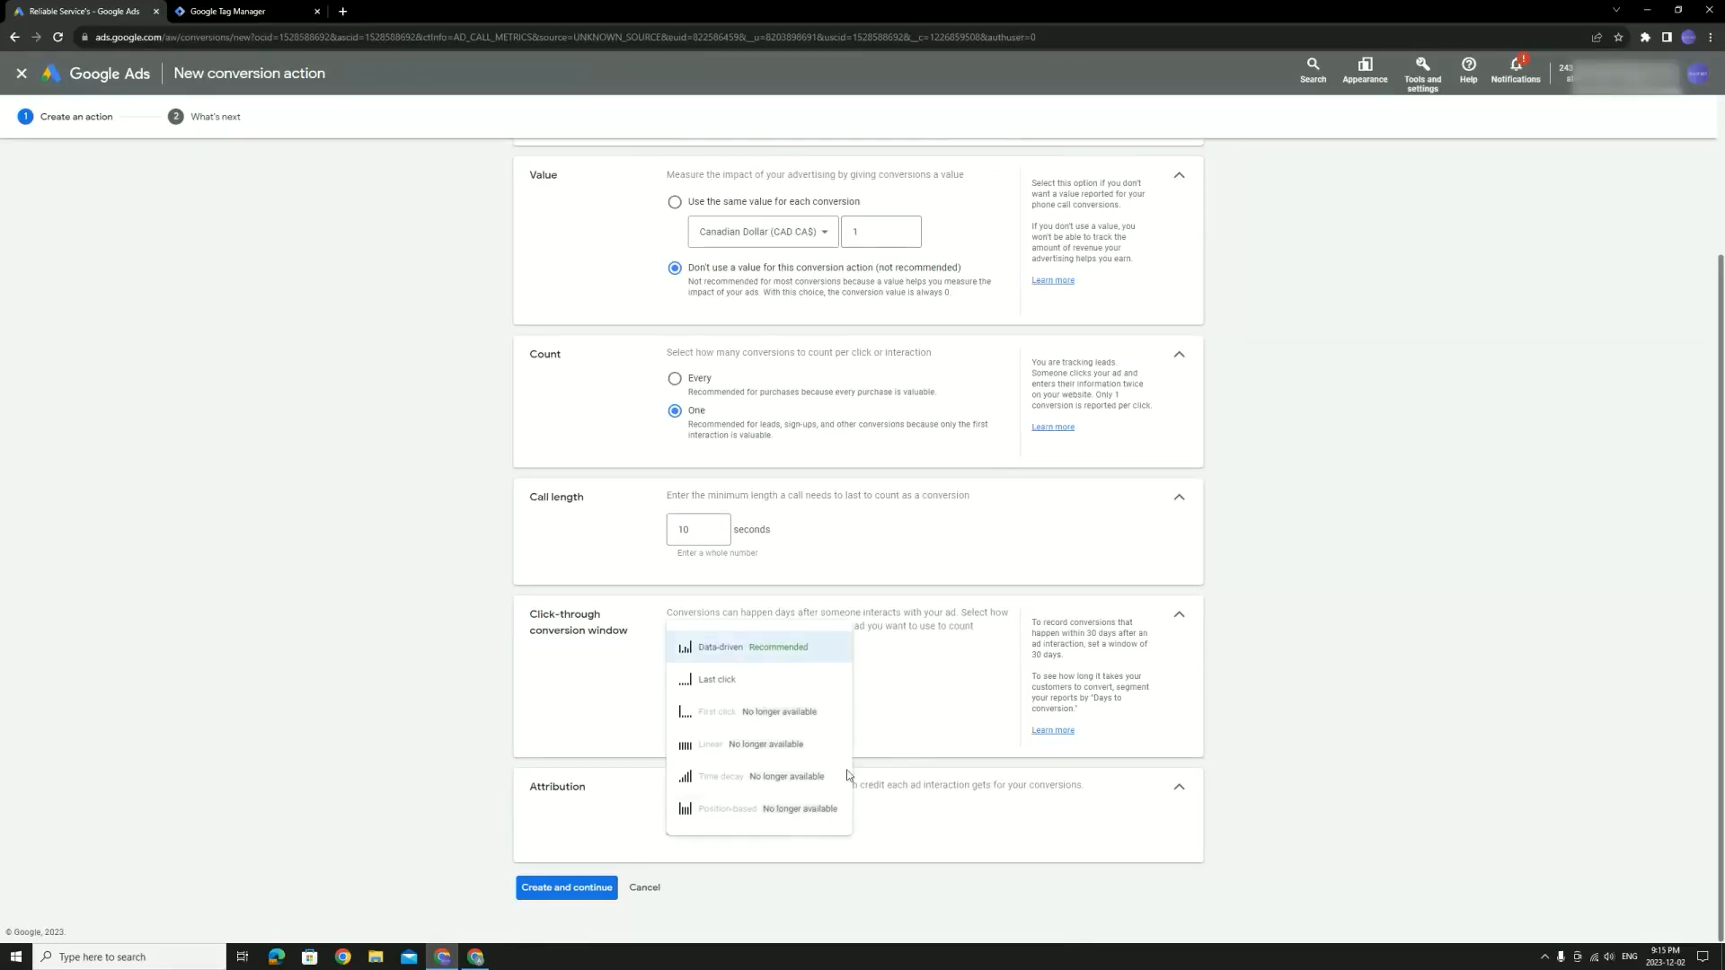
pyautogui.click(823, 646)
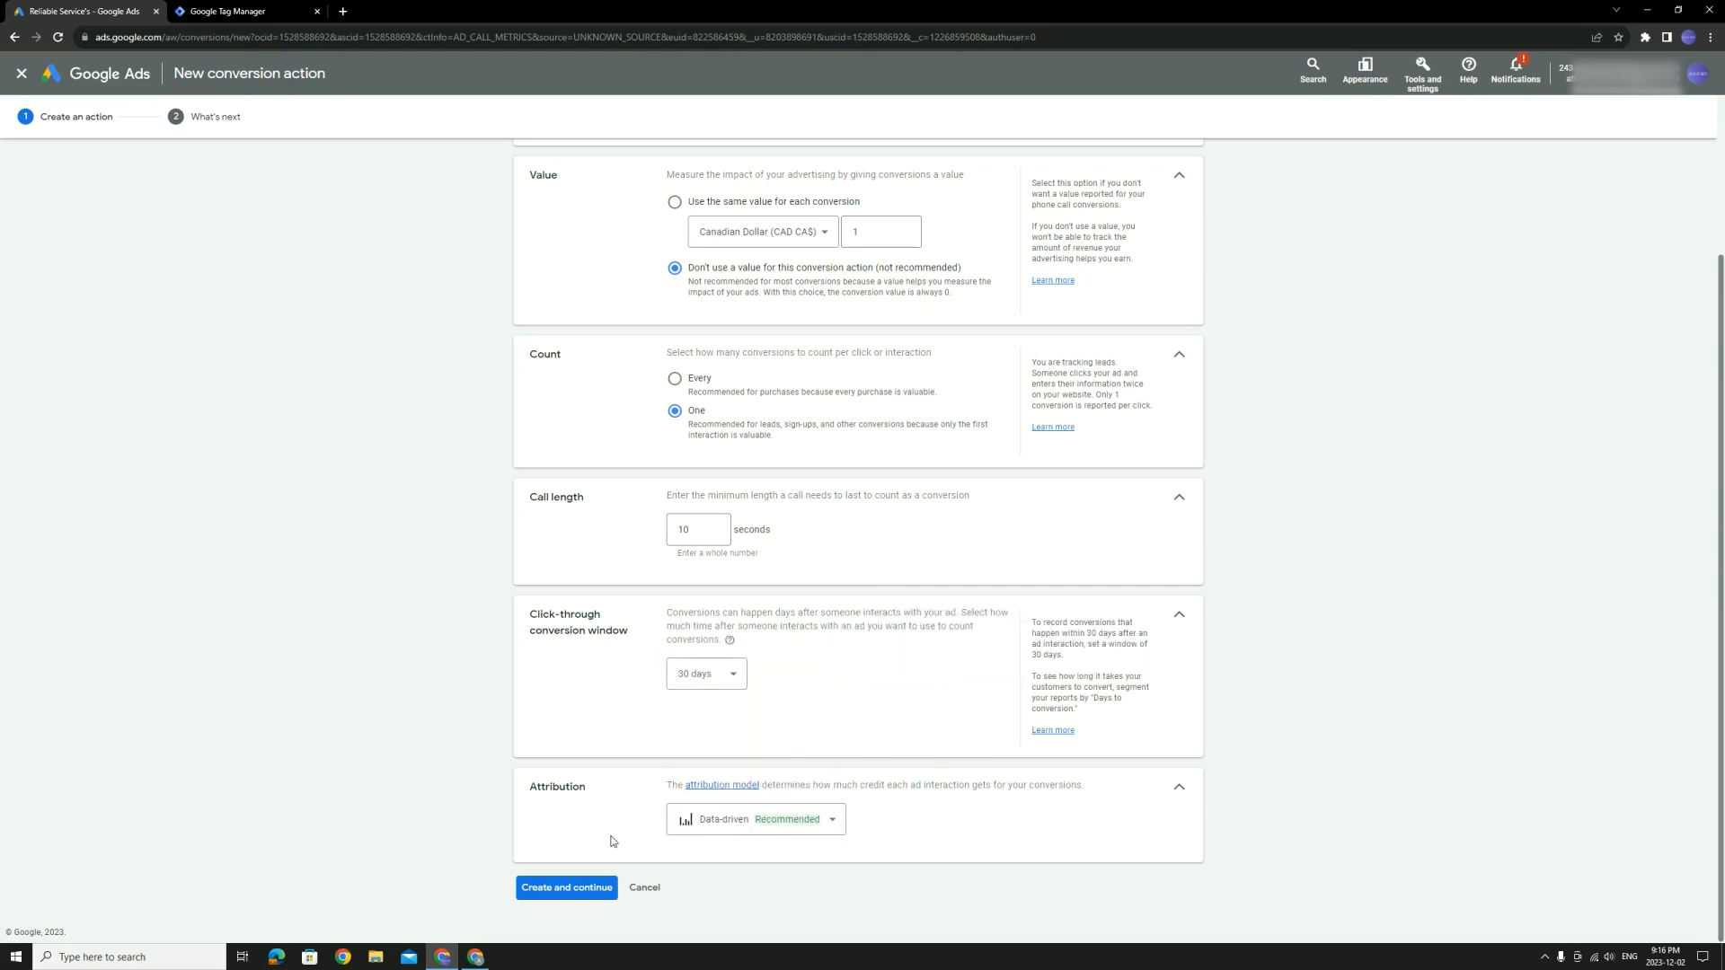
pyautogui.click(599, 885)
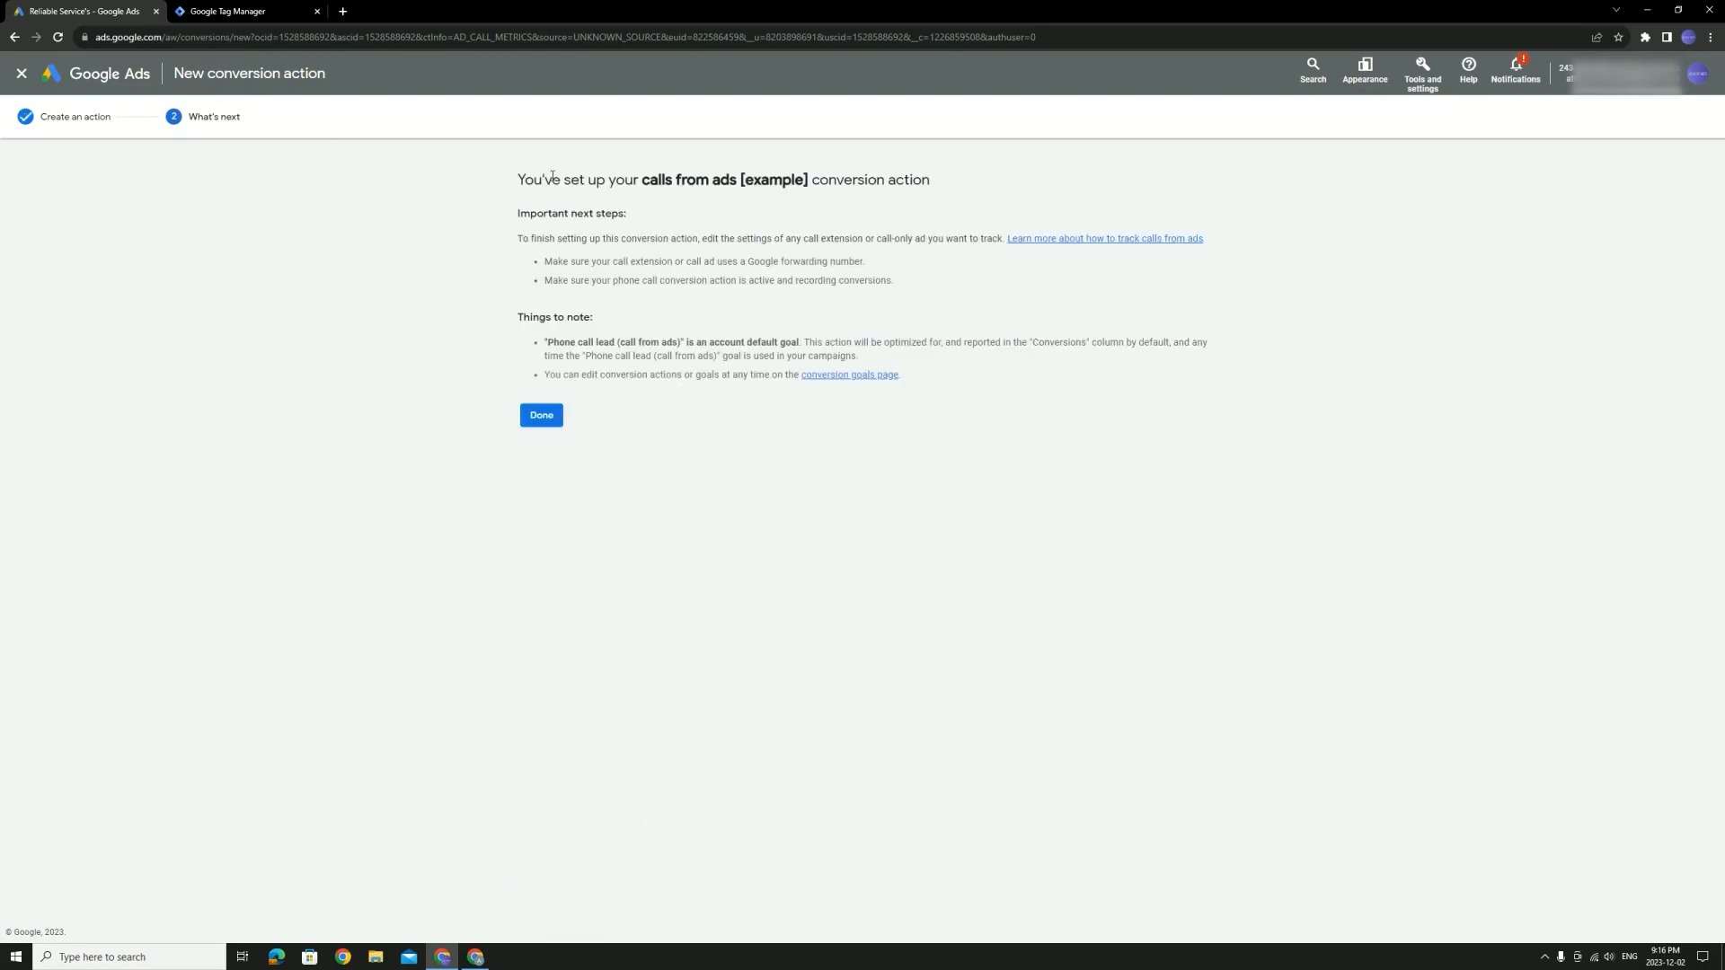
# Confirm with Done to see 'calls from ads [example]' listed in the Conversions summary
pyautogui.moveTo(519, 178); pyautogui.dragTo(811, 174)
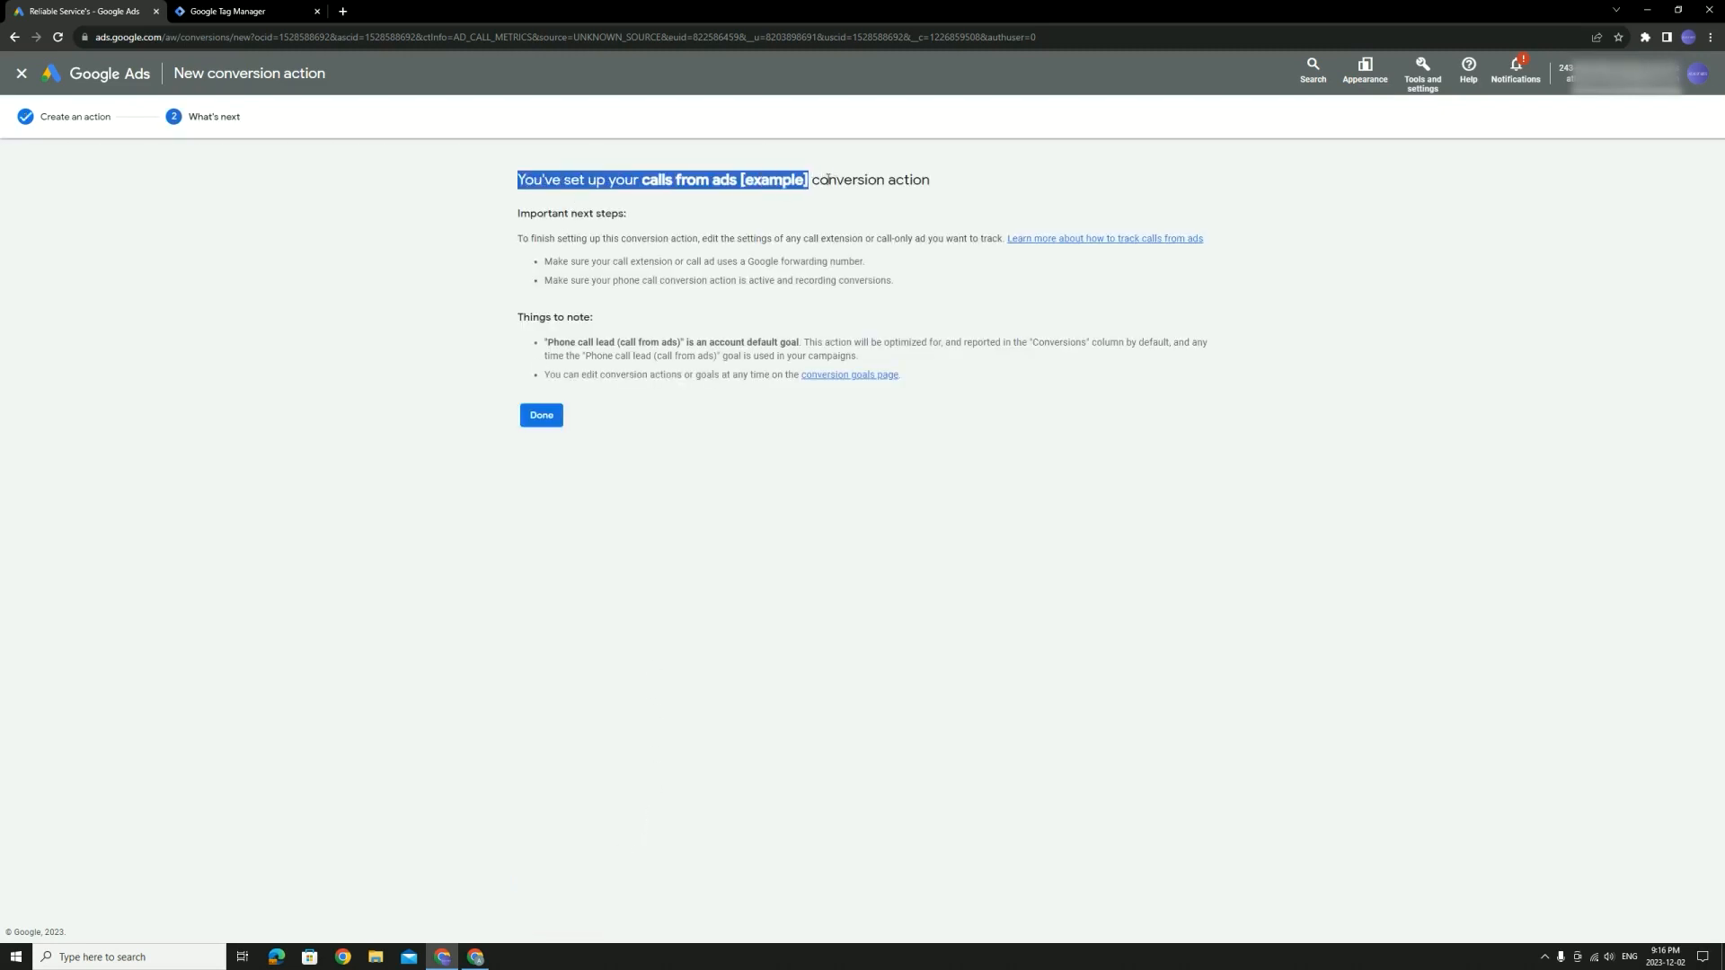
pyautogui.click(550, 422)
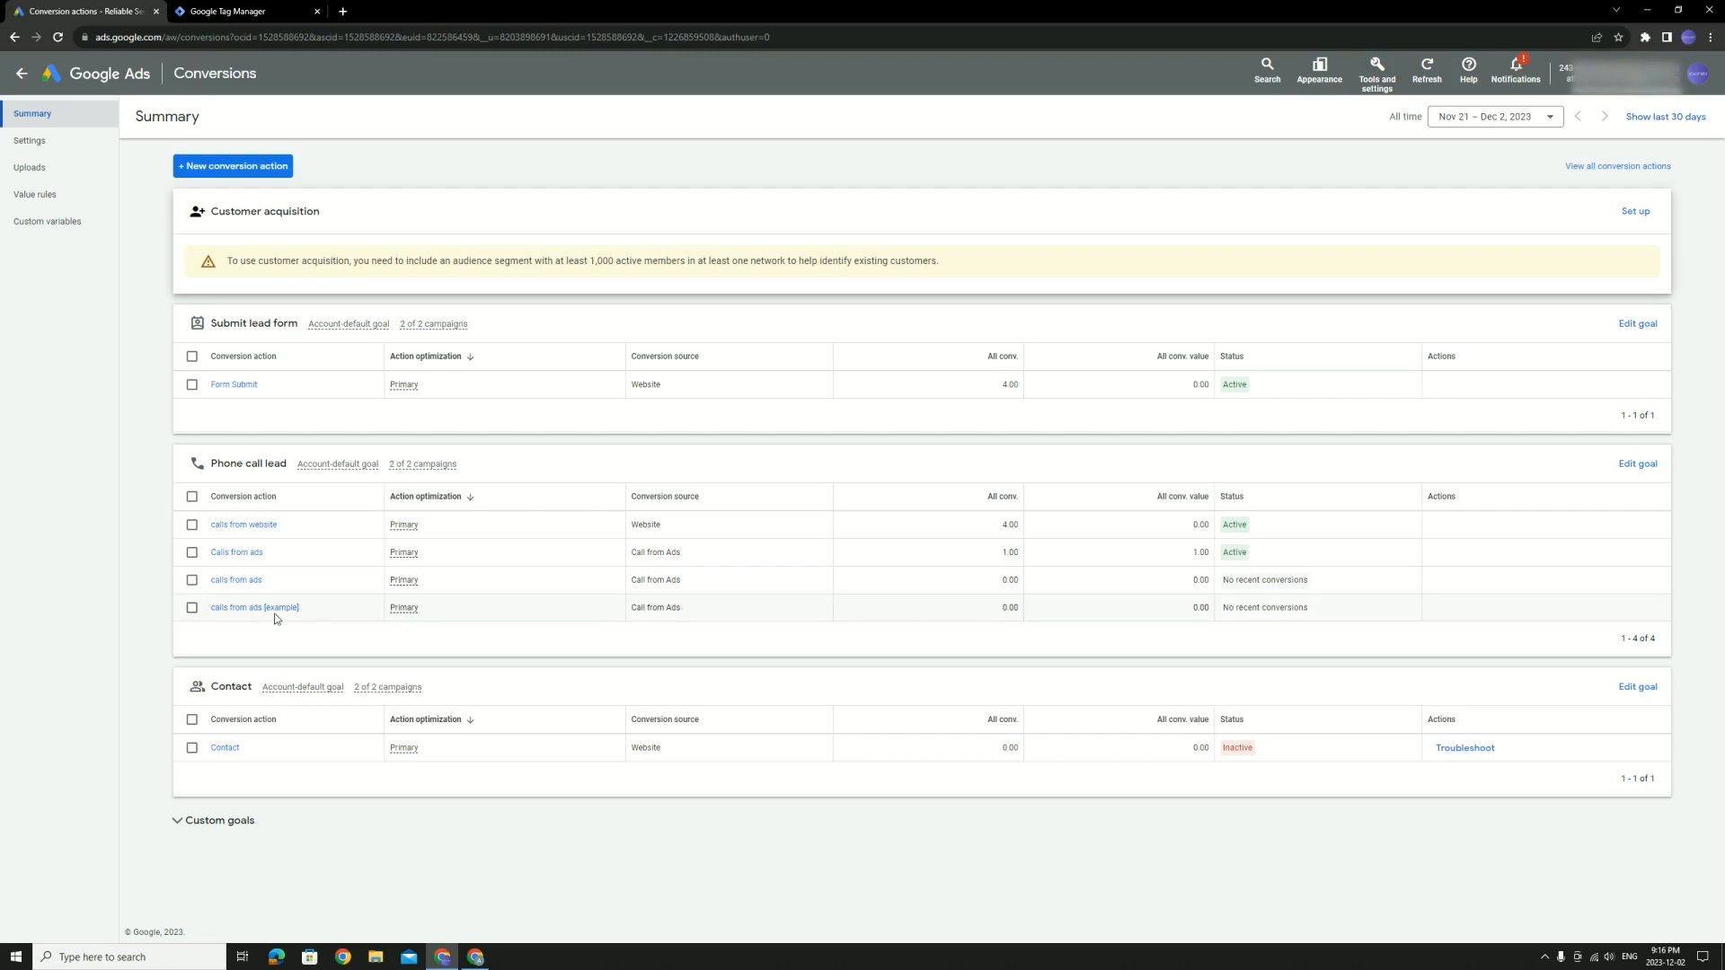
# Start another phone-call conversion that tracks calls to a number on the website
pyautogui.click(255, 165)
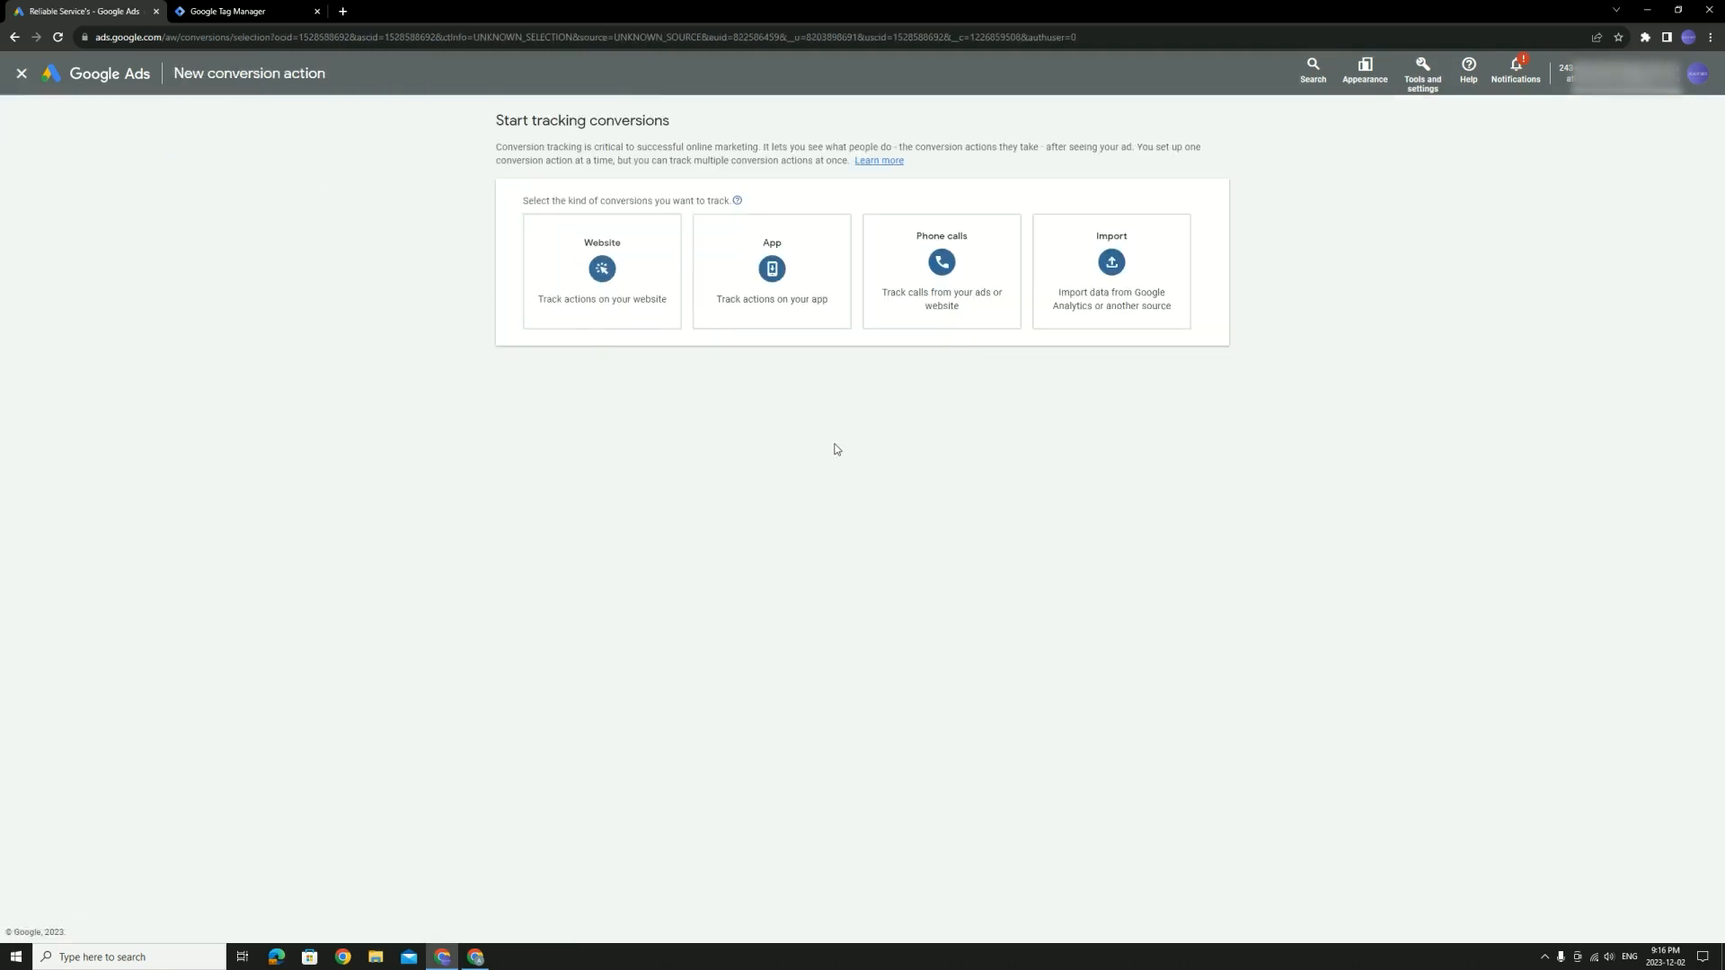
pyautogui.click(951, 281)
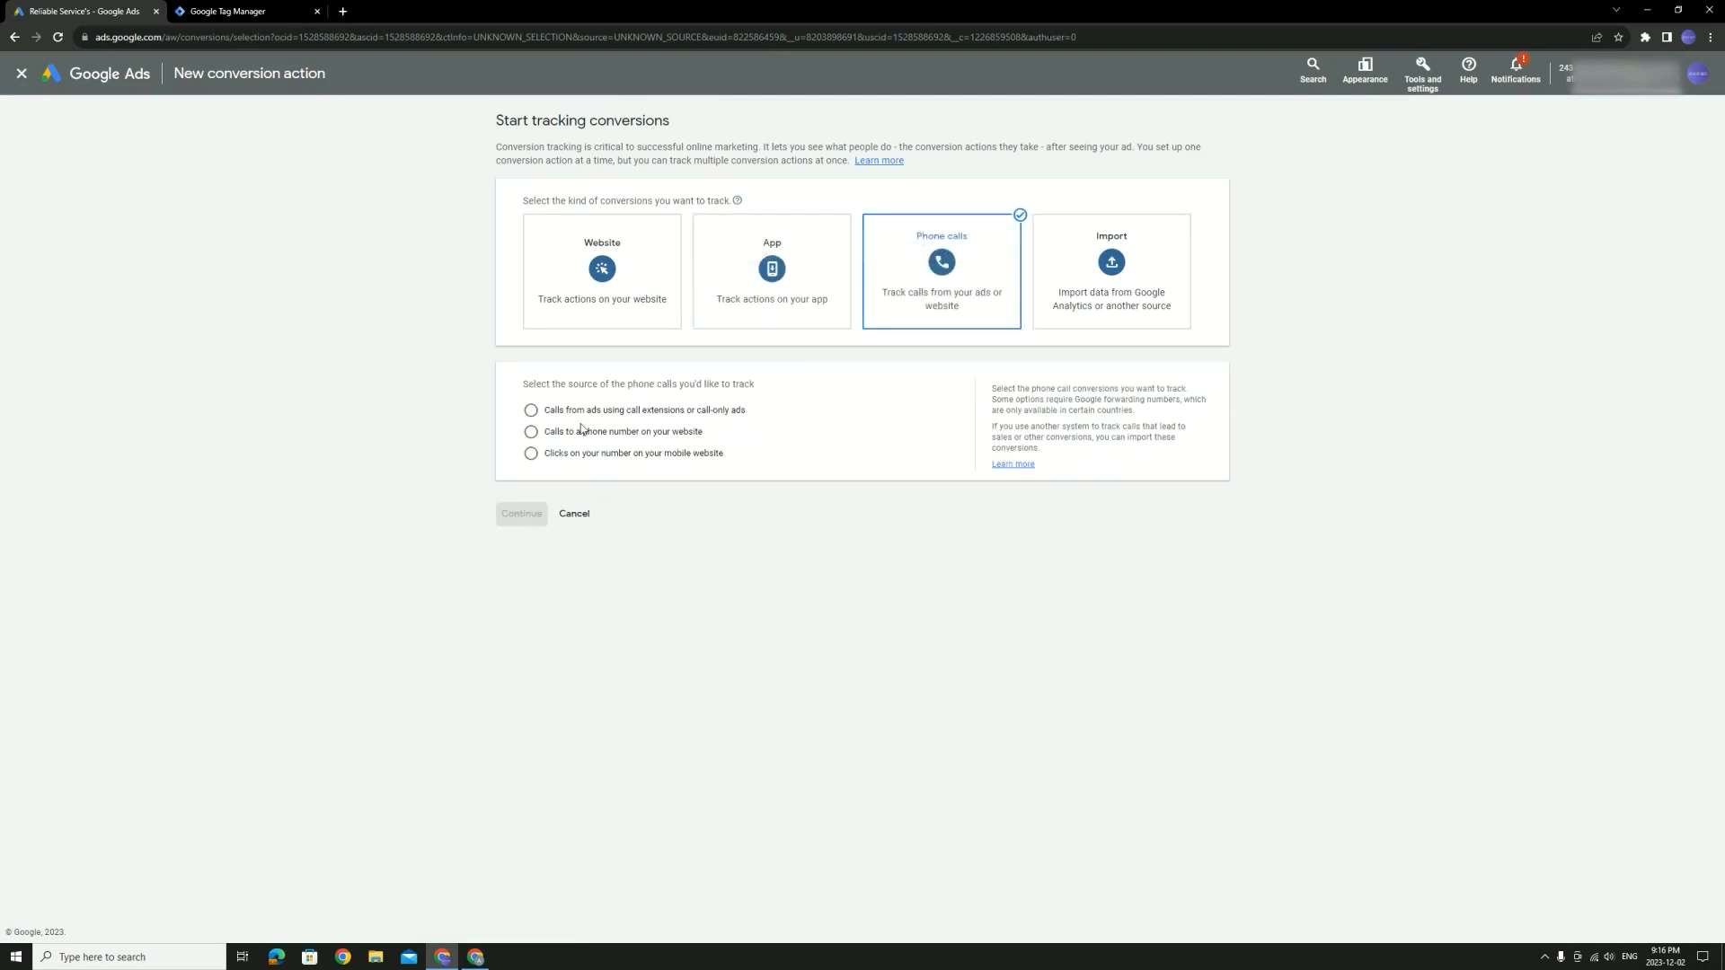
pyautogui.click(640, 438)
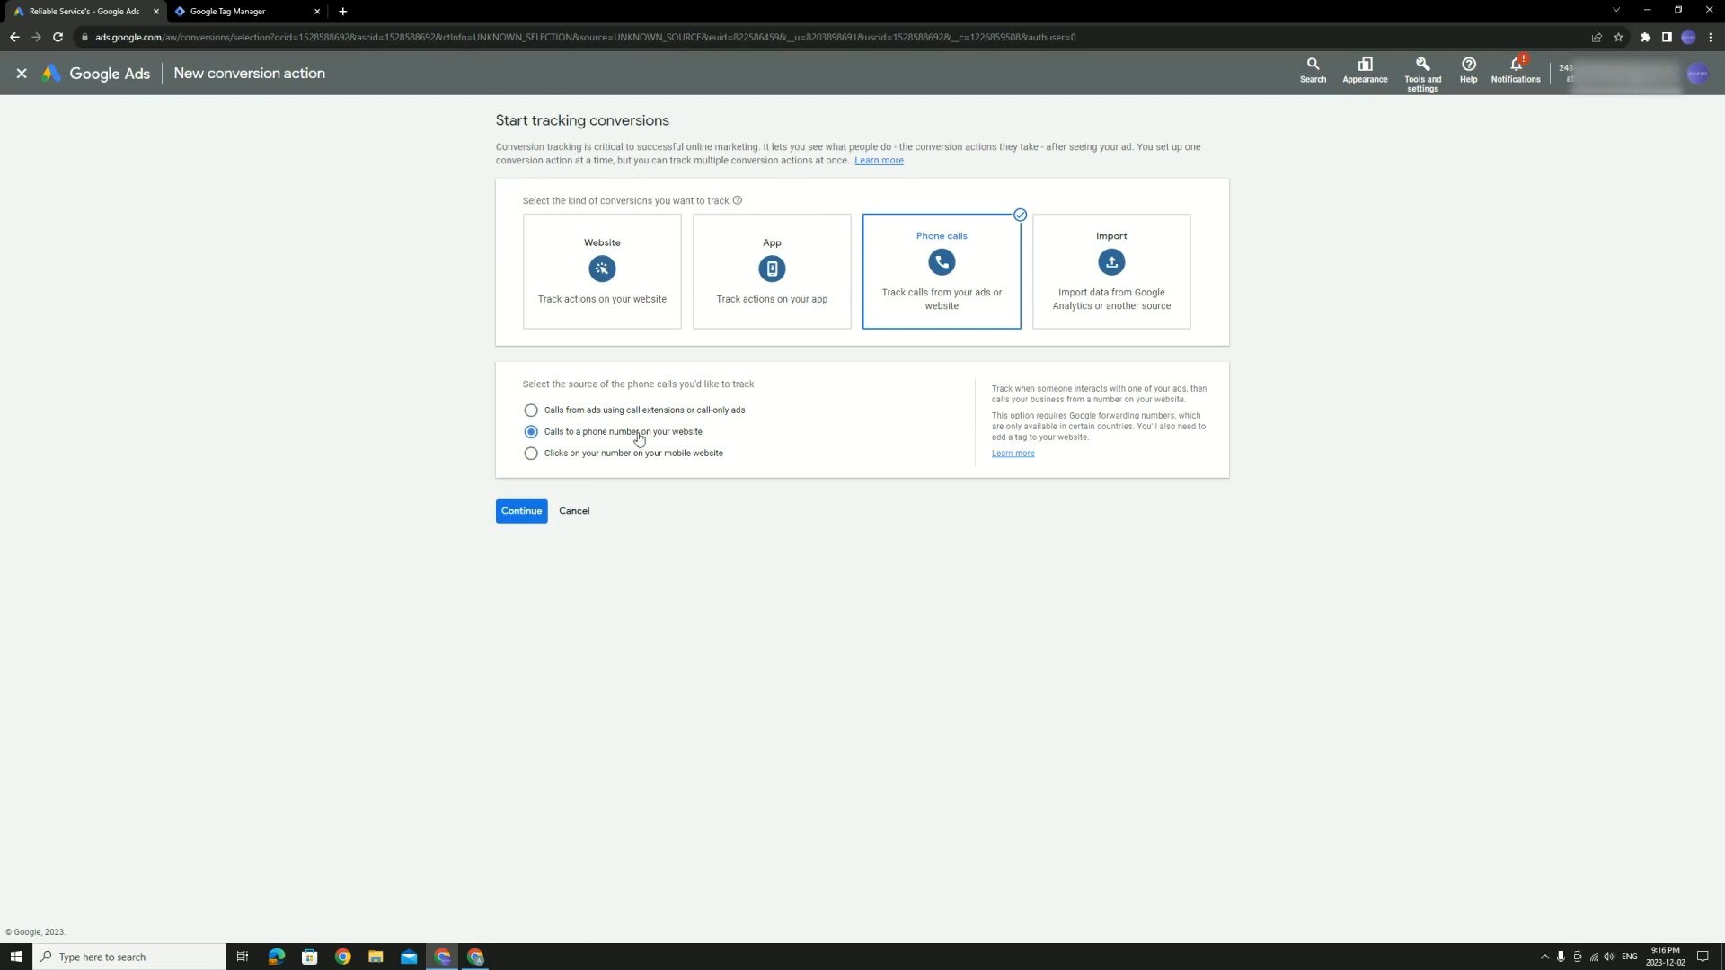
pyautogui.click(537, 520)
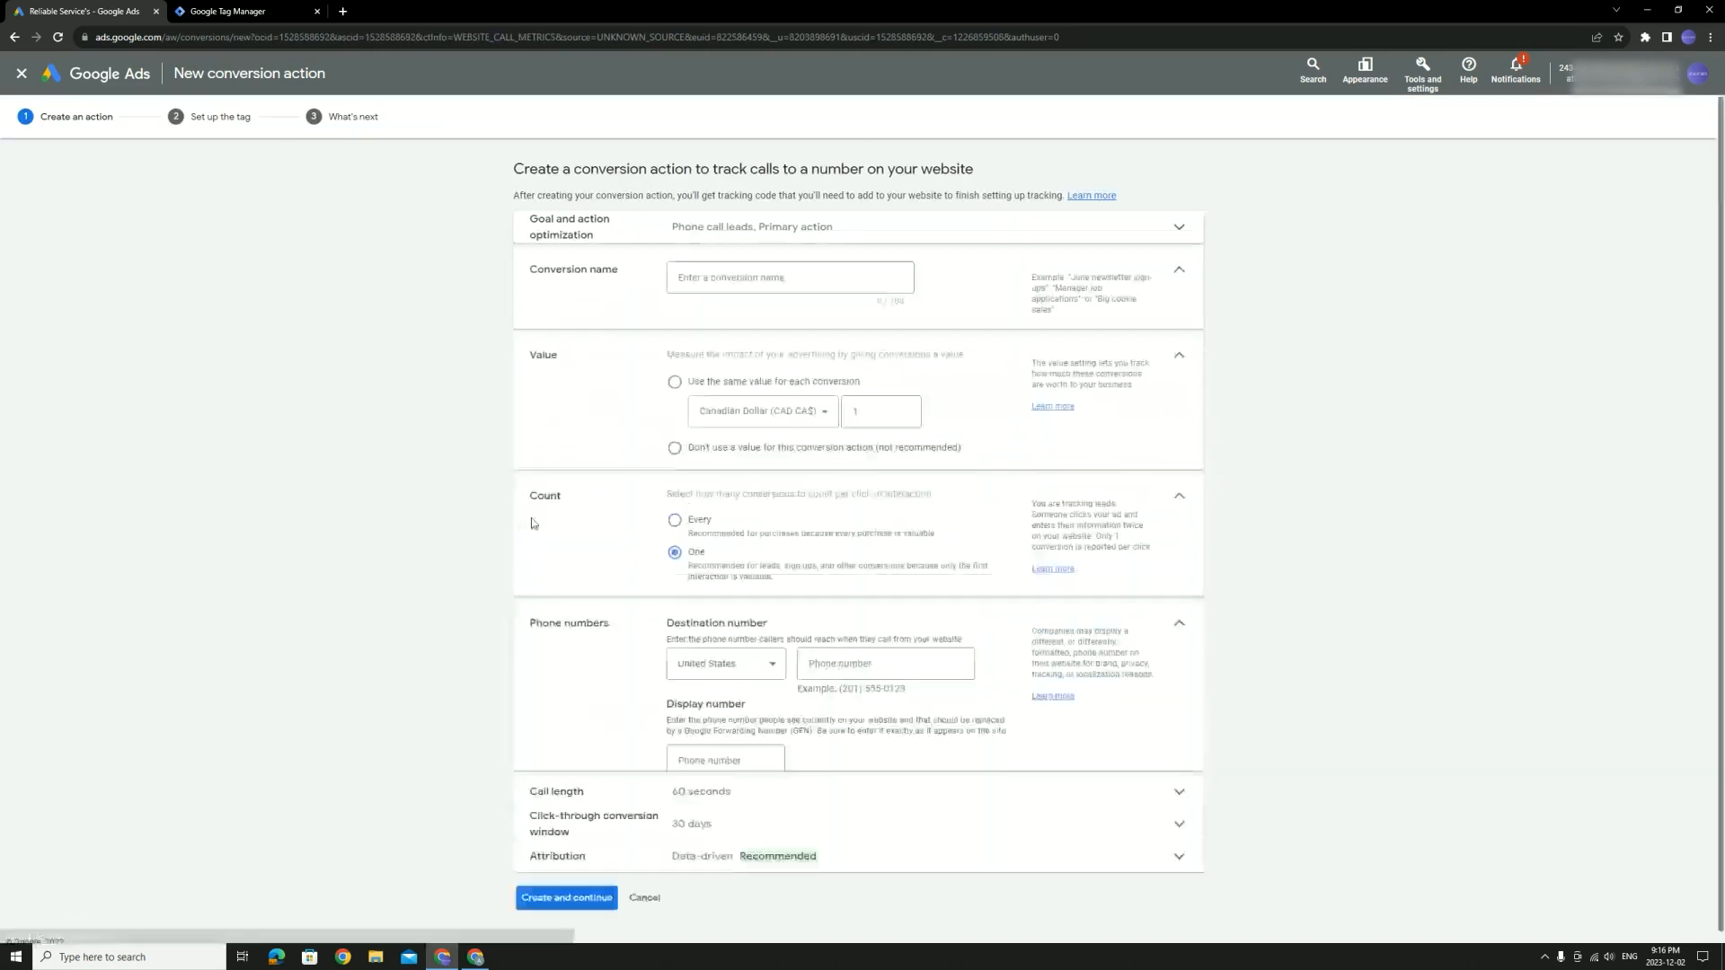
# Name it 'calls from website [example]' and use no conversion value
pyautogui.click(751, 236)
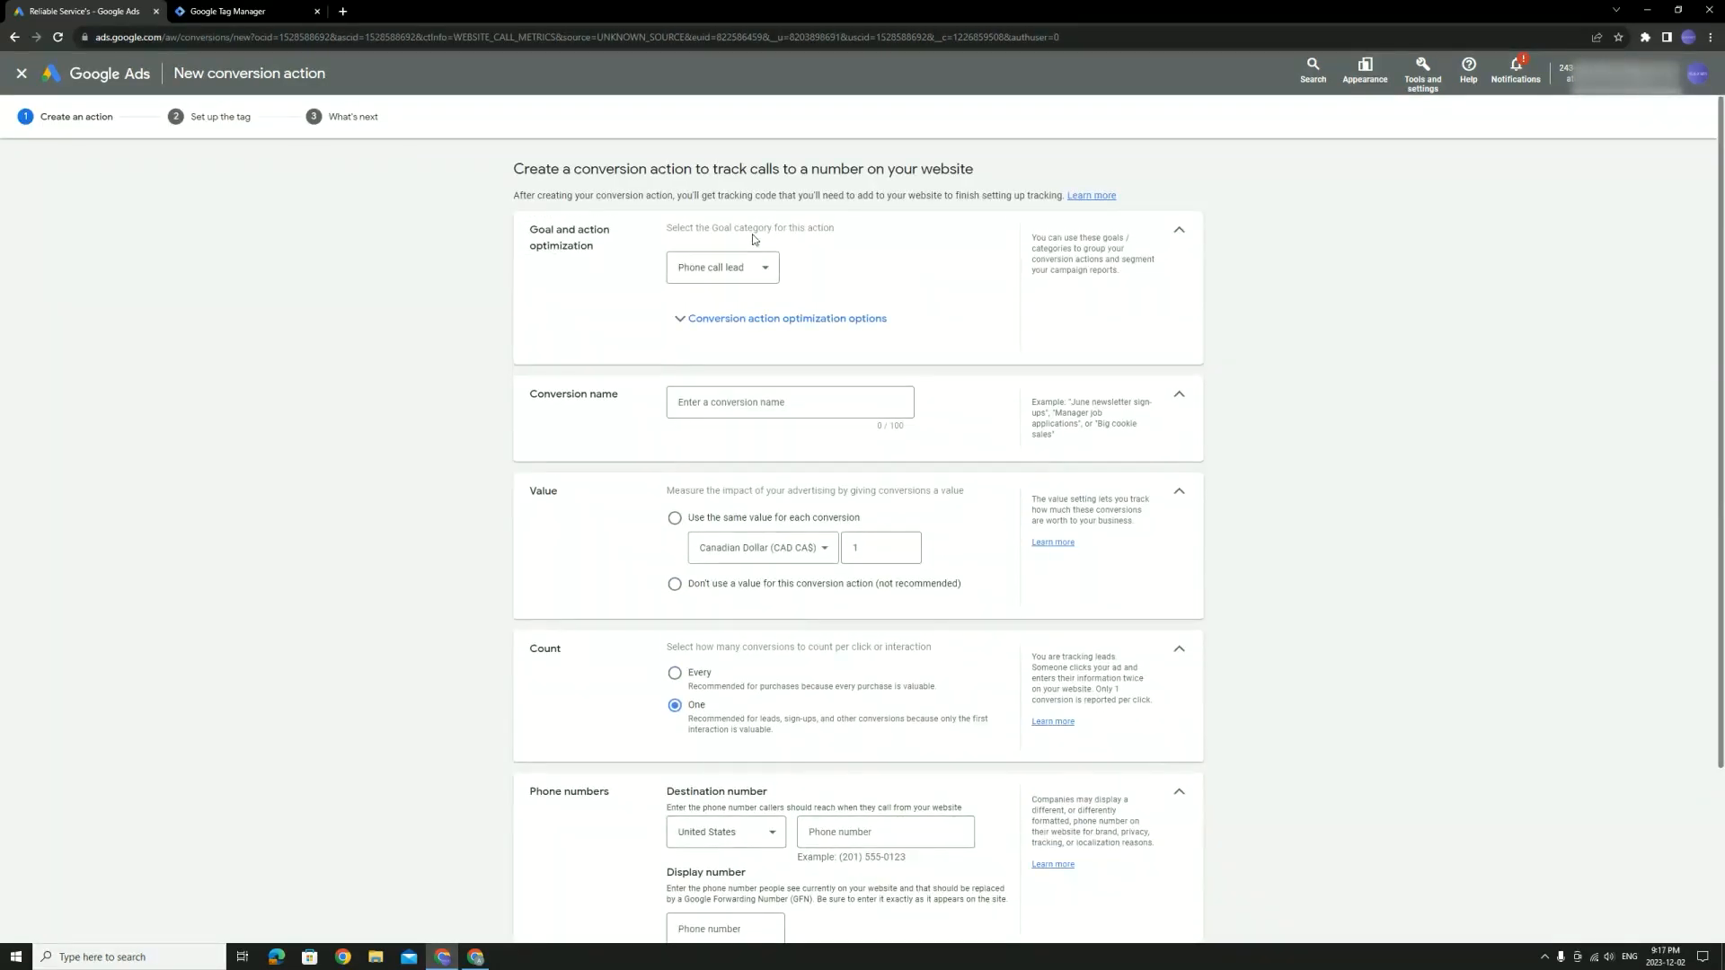
pyautogui.click(1178, 231)
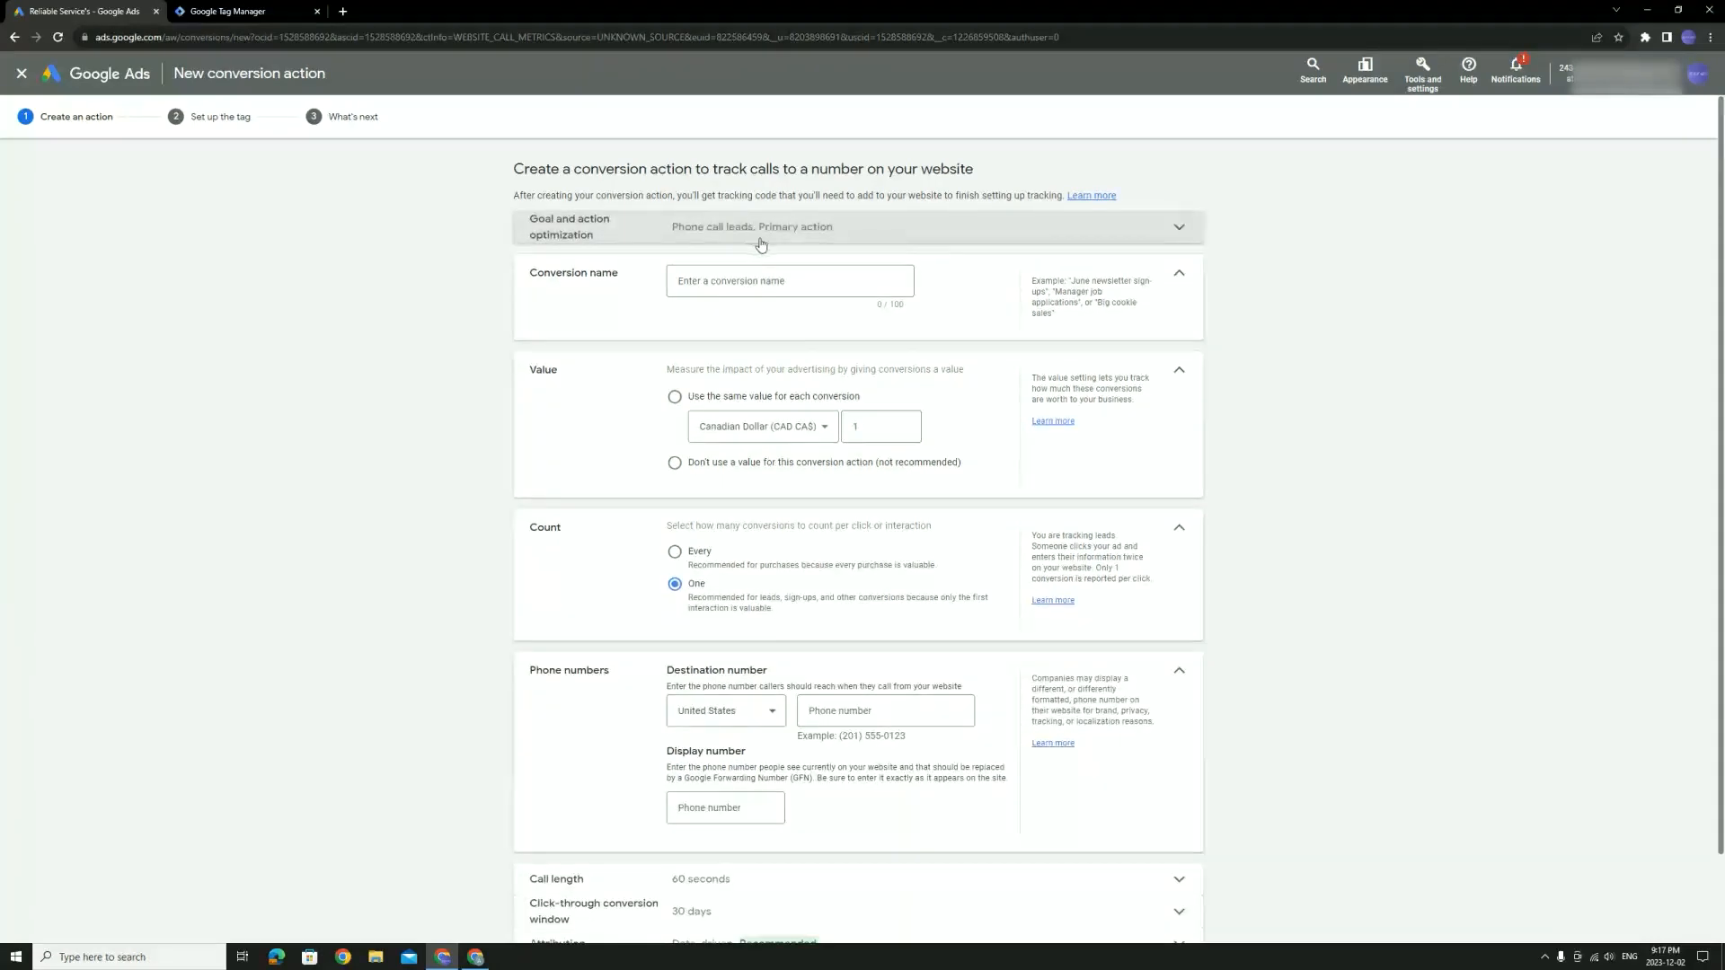
pyautogui.click(786, 280)
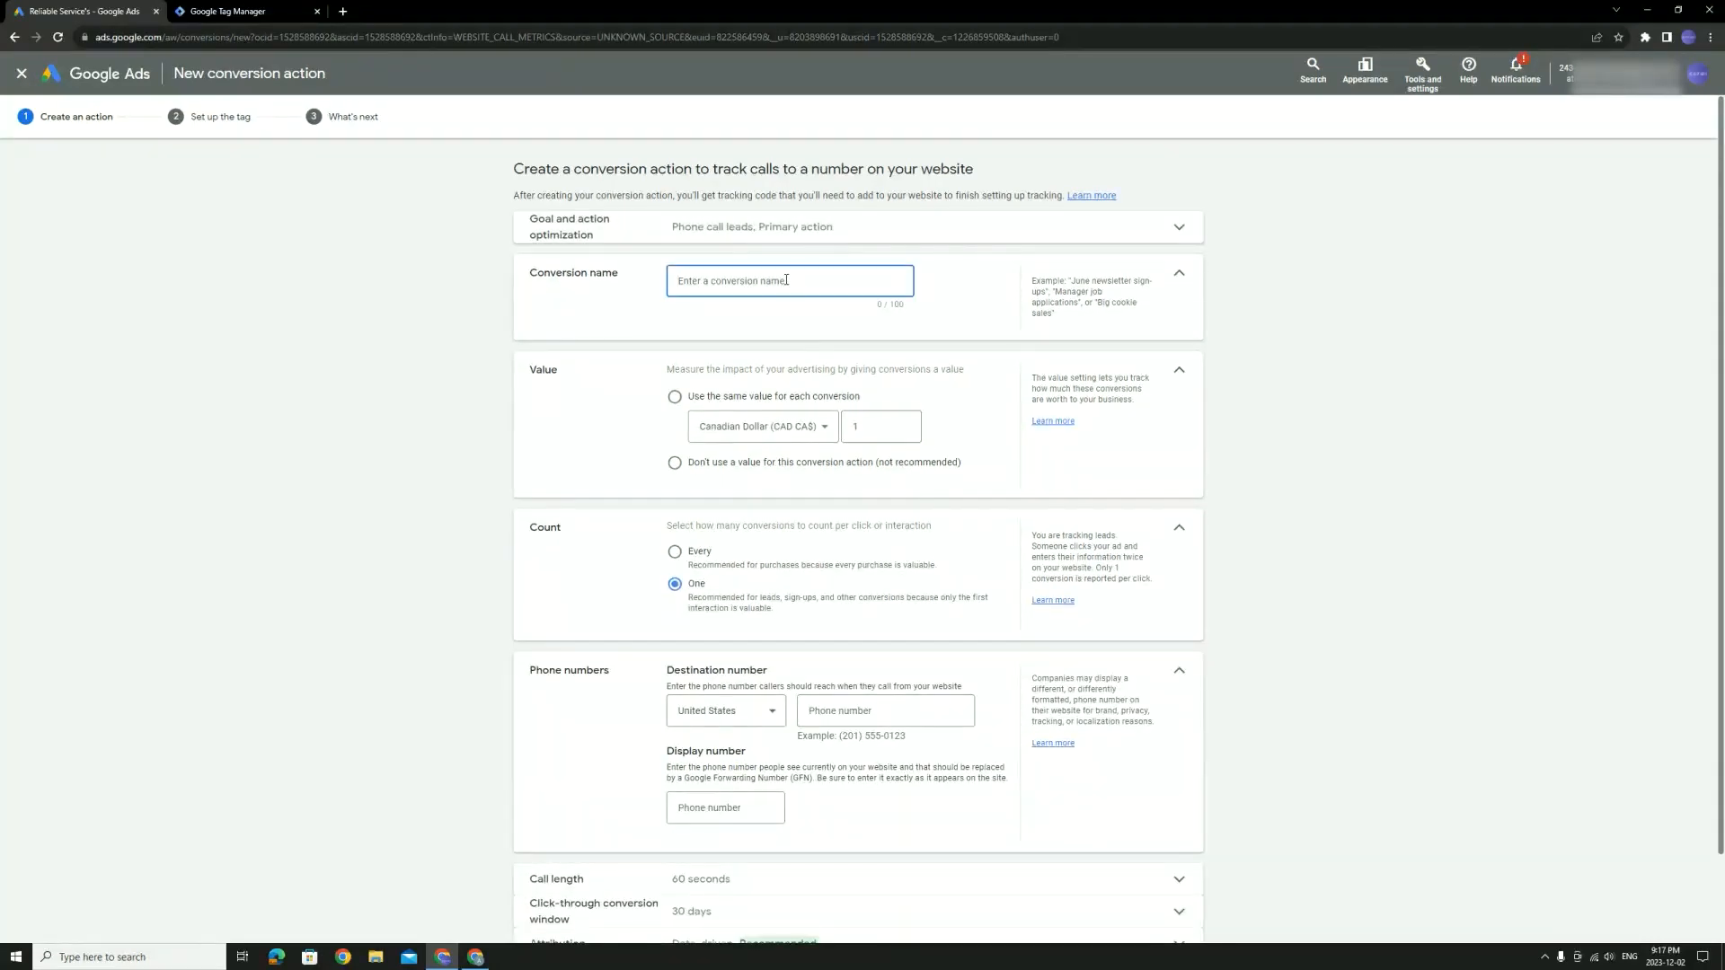
pyautogui.write('calls from website [example')
pyautogui.click(773, 464)
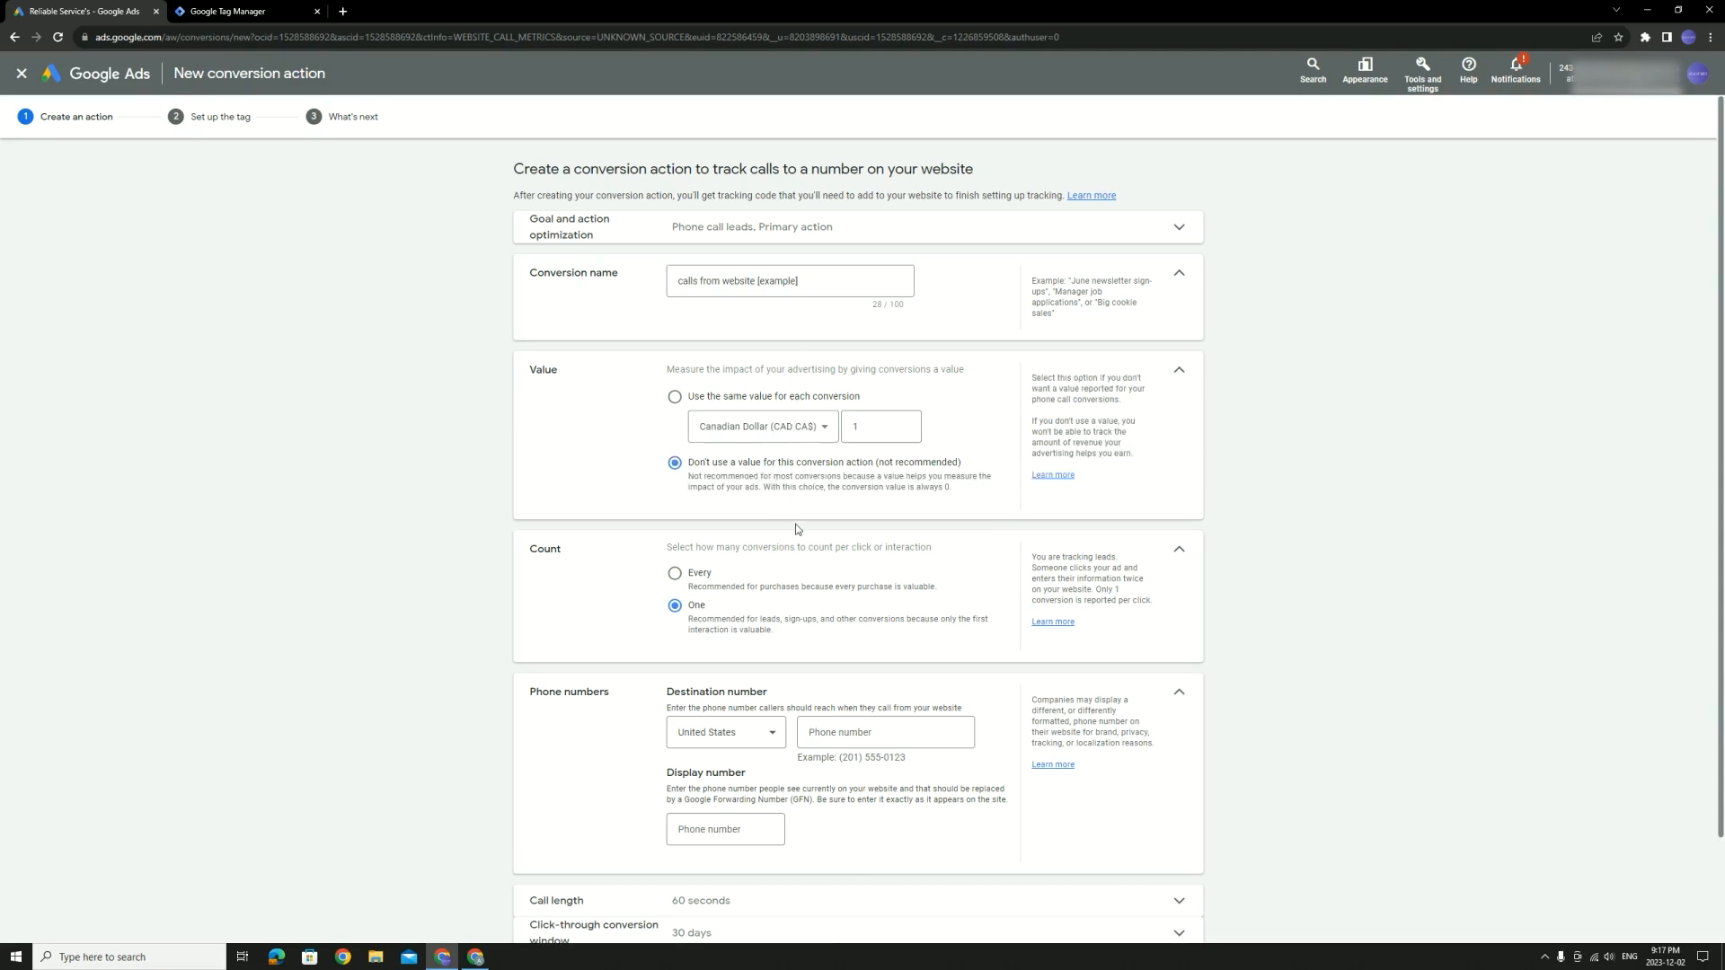
pyautogui.scroll(-1, 791, 530)
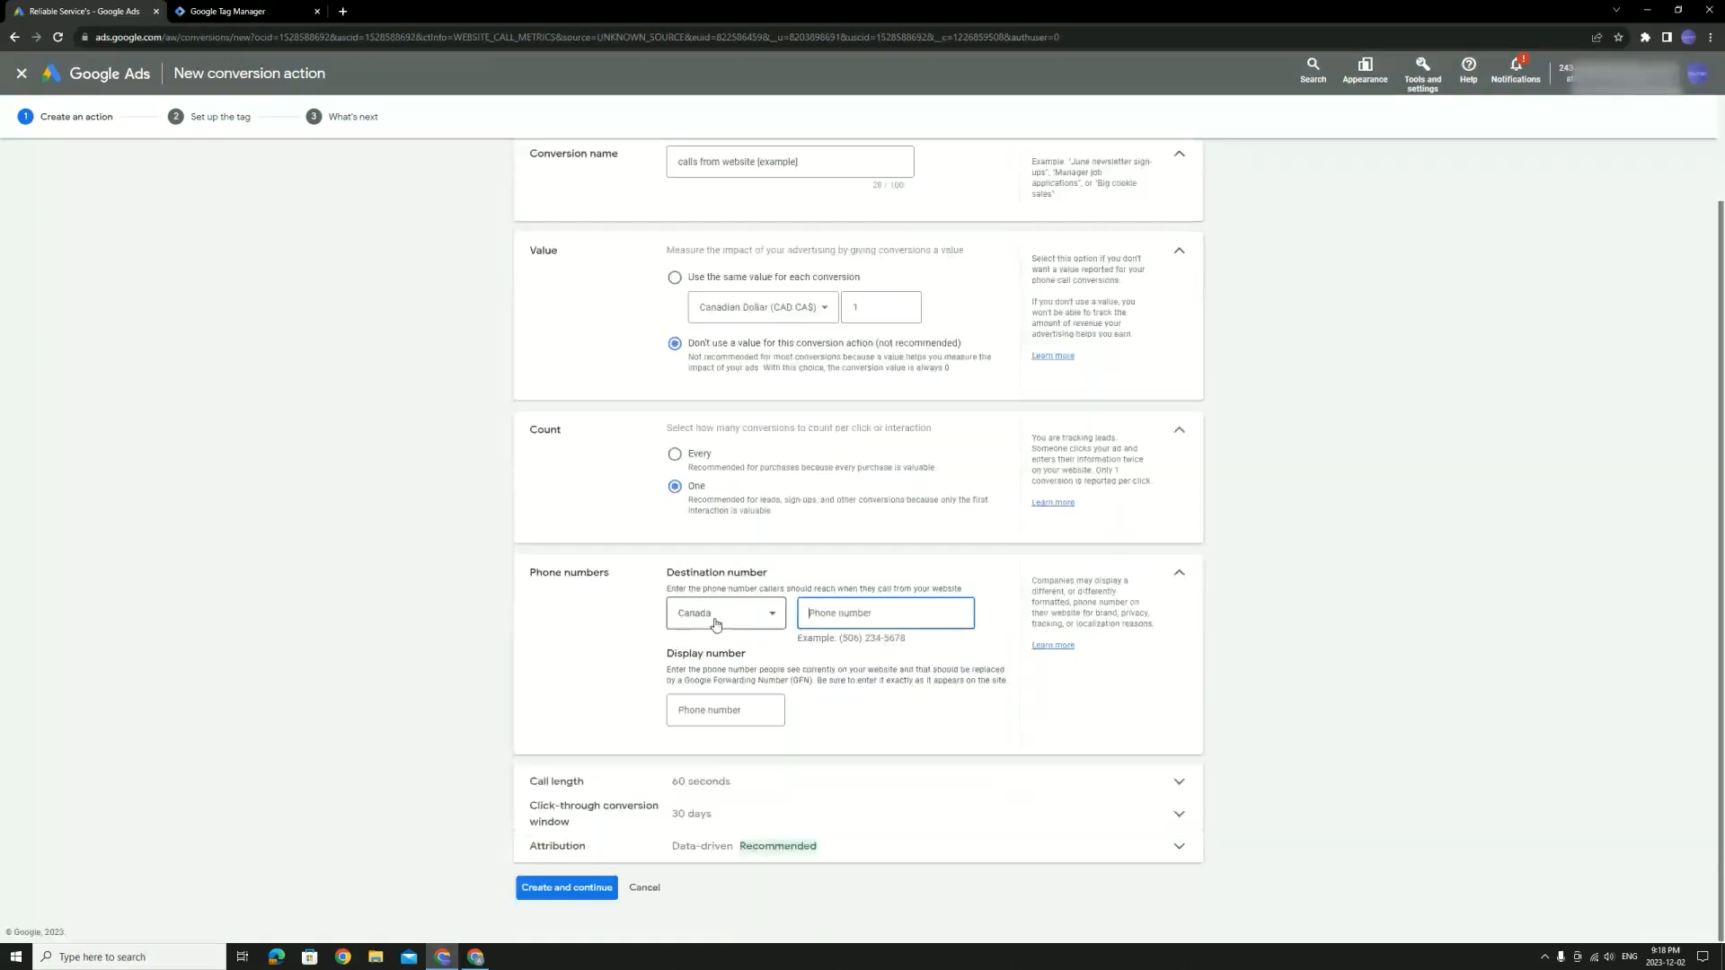
# Enter the business's phone number as the destination number, replacing it with the corrected pasted number
pyautogui.moveTo(666, 654); pyautogui.dragTo(743, 654)
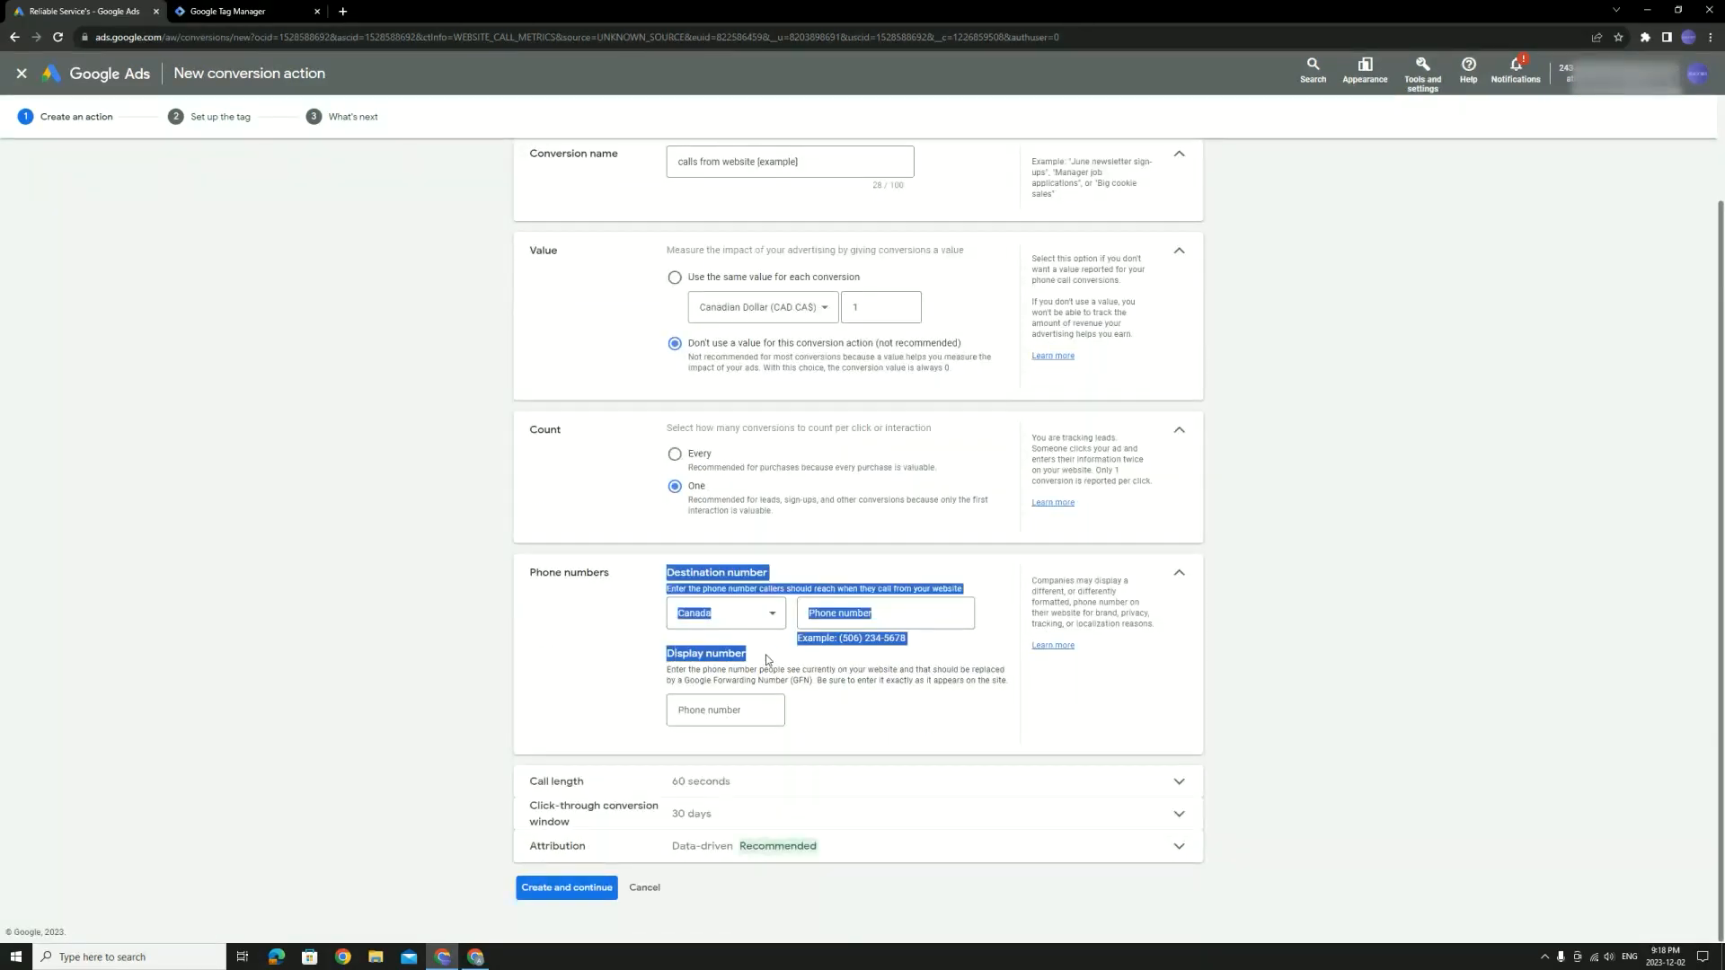
pyautogui.click(767, 660)
pyautogui.click(845, 613)
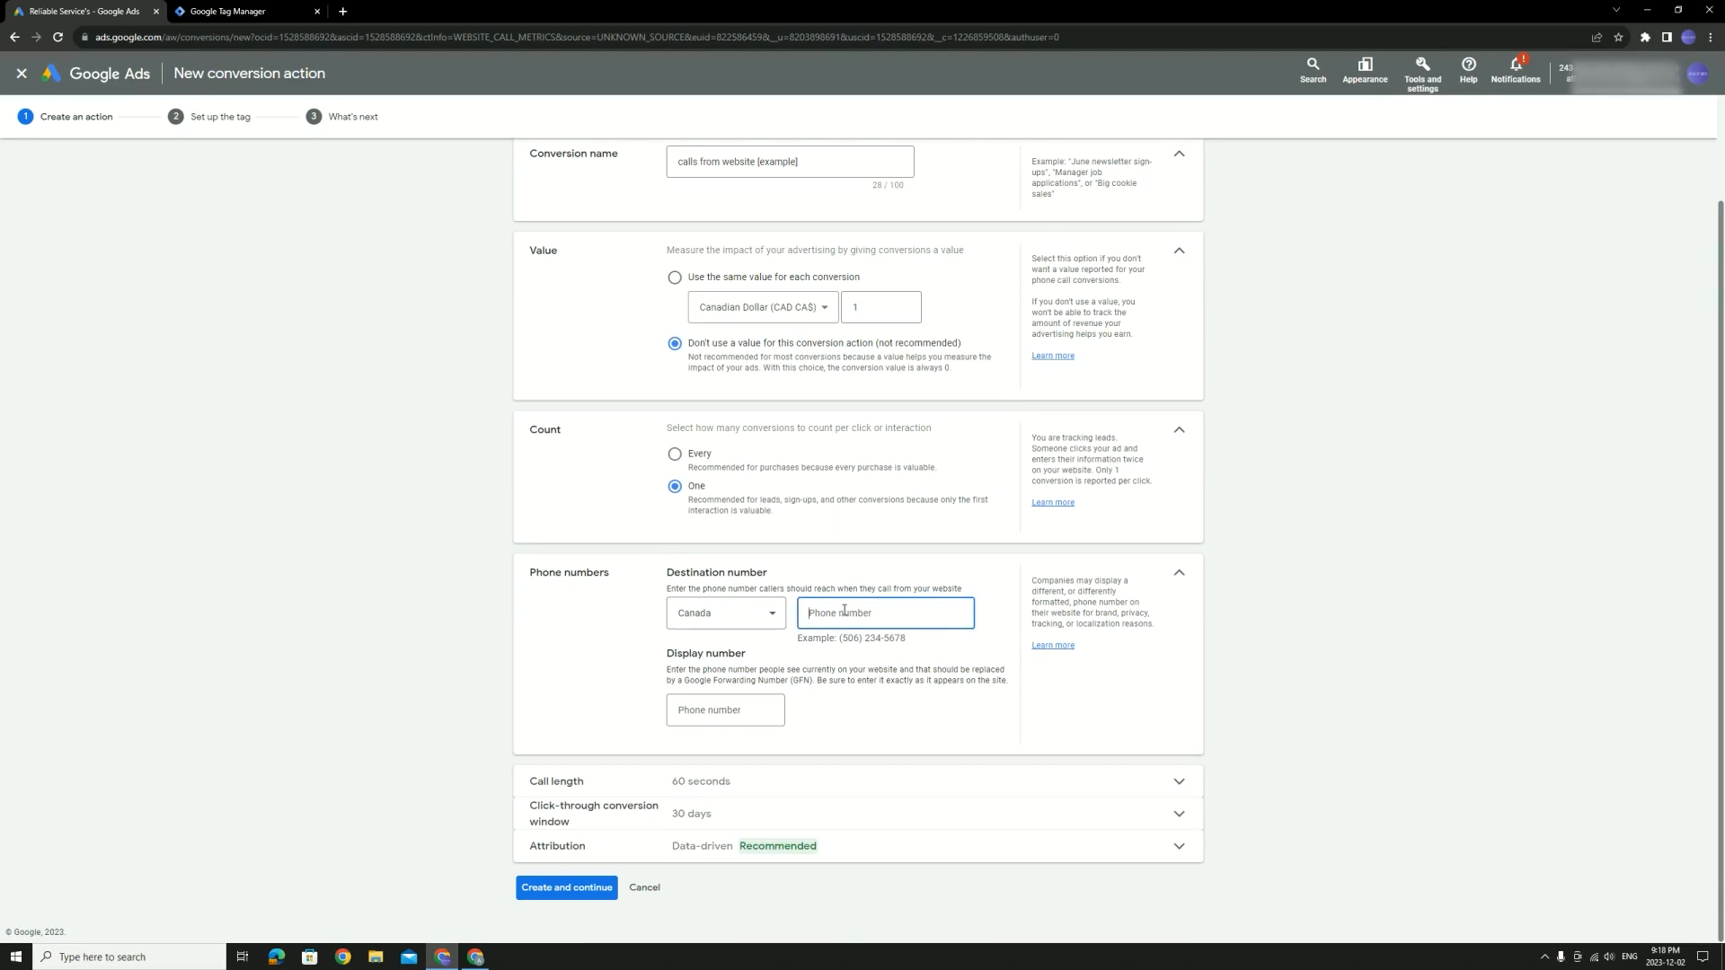
pyautogui.hotkey('ctrl', 'a')
# Load gtasnow.ca in a new browser tab
pyautogui.hotkey('ctrl', 't')
pyautogui.write('gtasnow.ca')
pyautogui.press('Return')
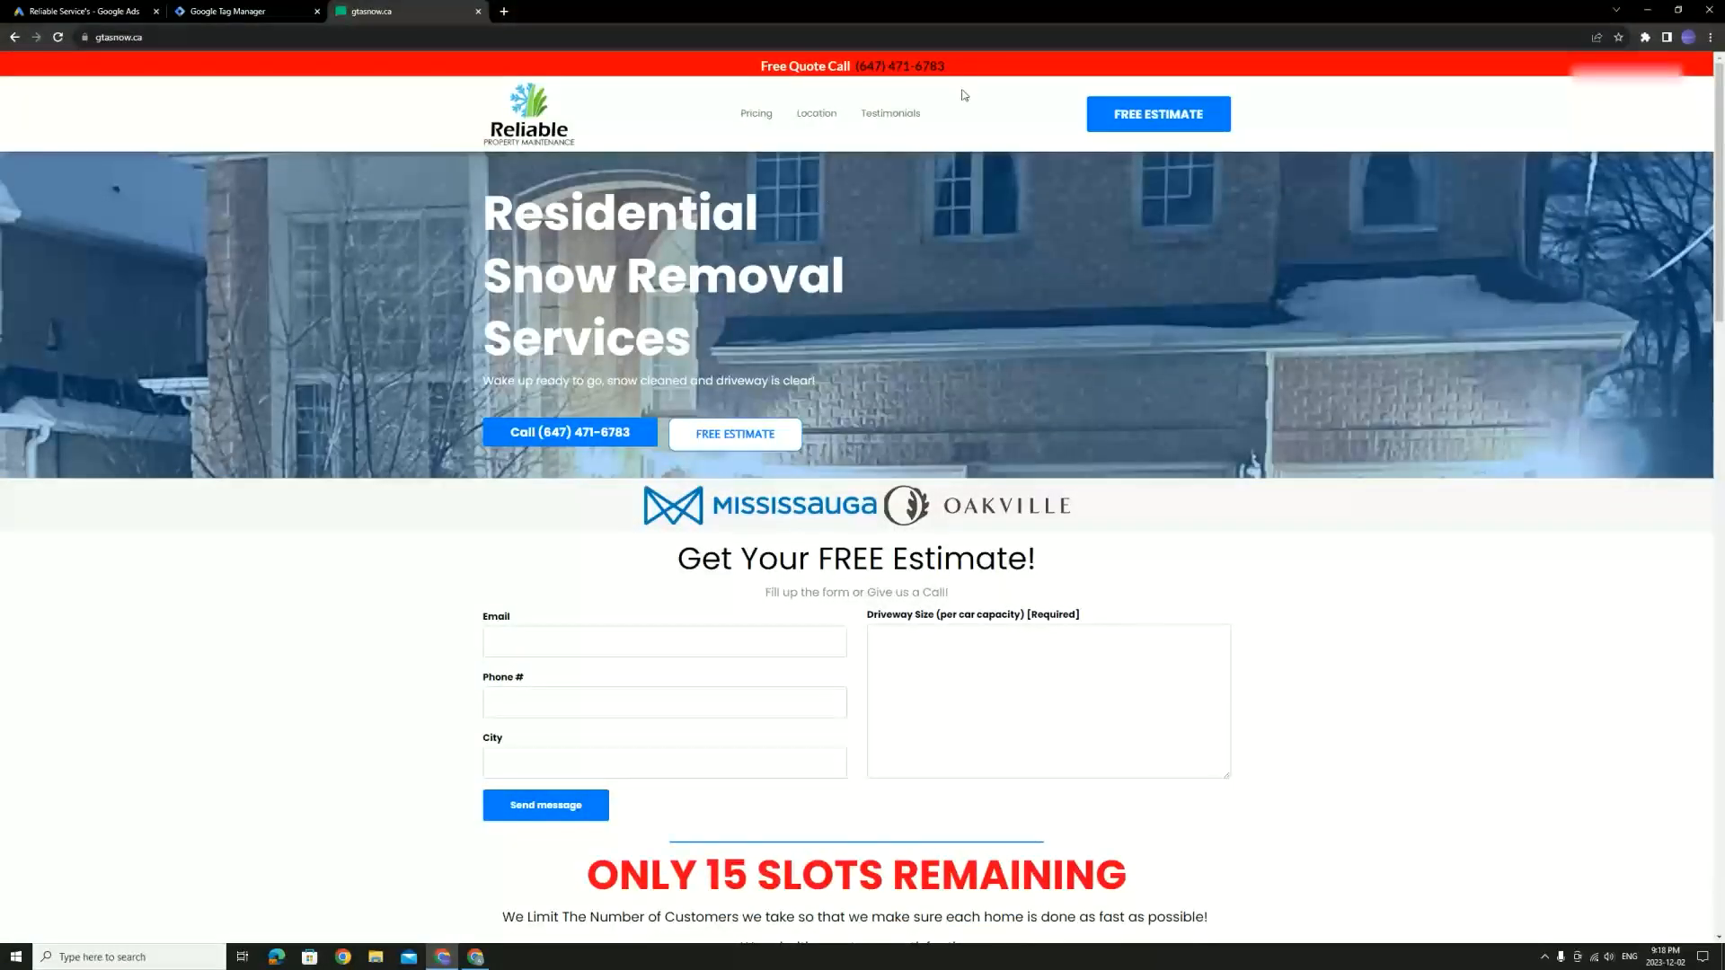
# Copy the phone number from the gtasnow.ca red banner and return to the Google Ads tab
pyautogui.moveTo(948, 67)
pyautogui.mouseDown()
pyautogui.moveTo(856, 69)
pyautogui.moveTo(946, 67)
pyautogui.mouseUp()
pyautogui.hotkey('ctrl', 'c')
pyautogui.click(857, 66)
pyautogui.rightClick(942, 69)
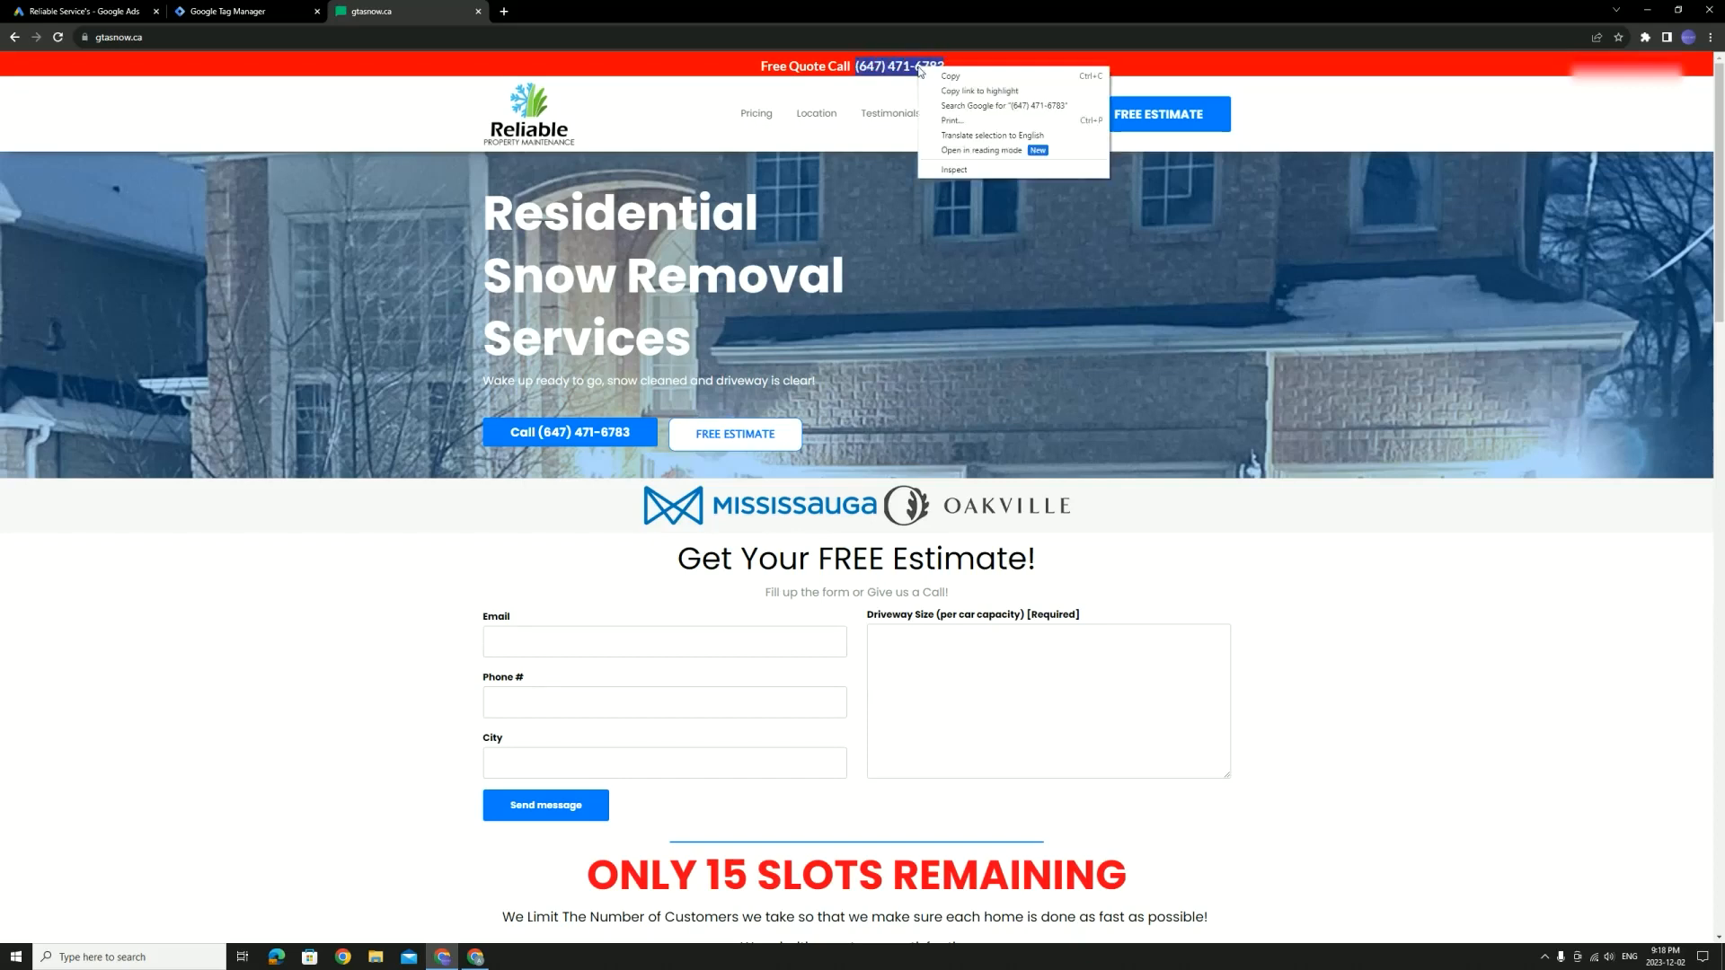
pyautogui.click(940, 73)
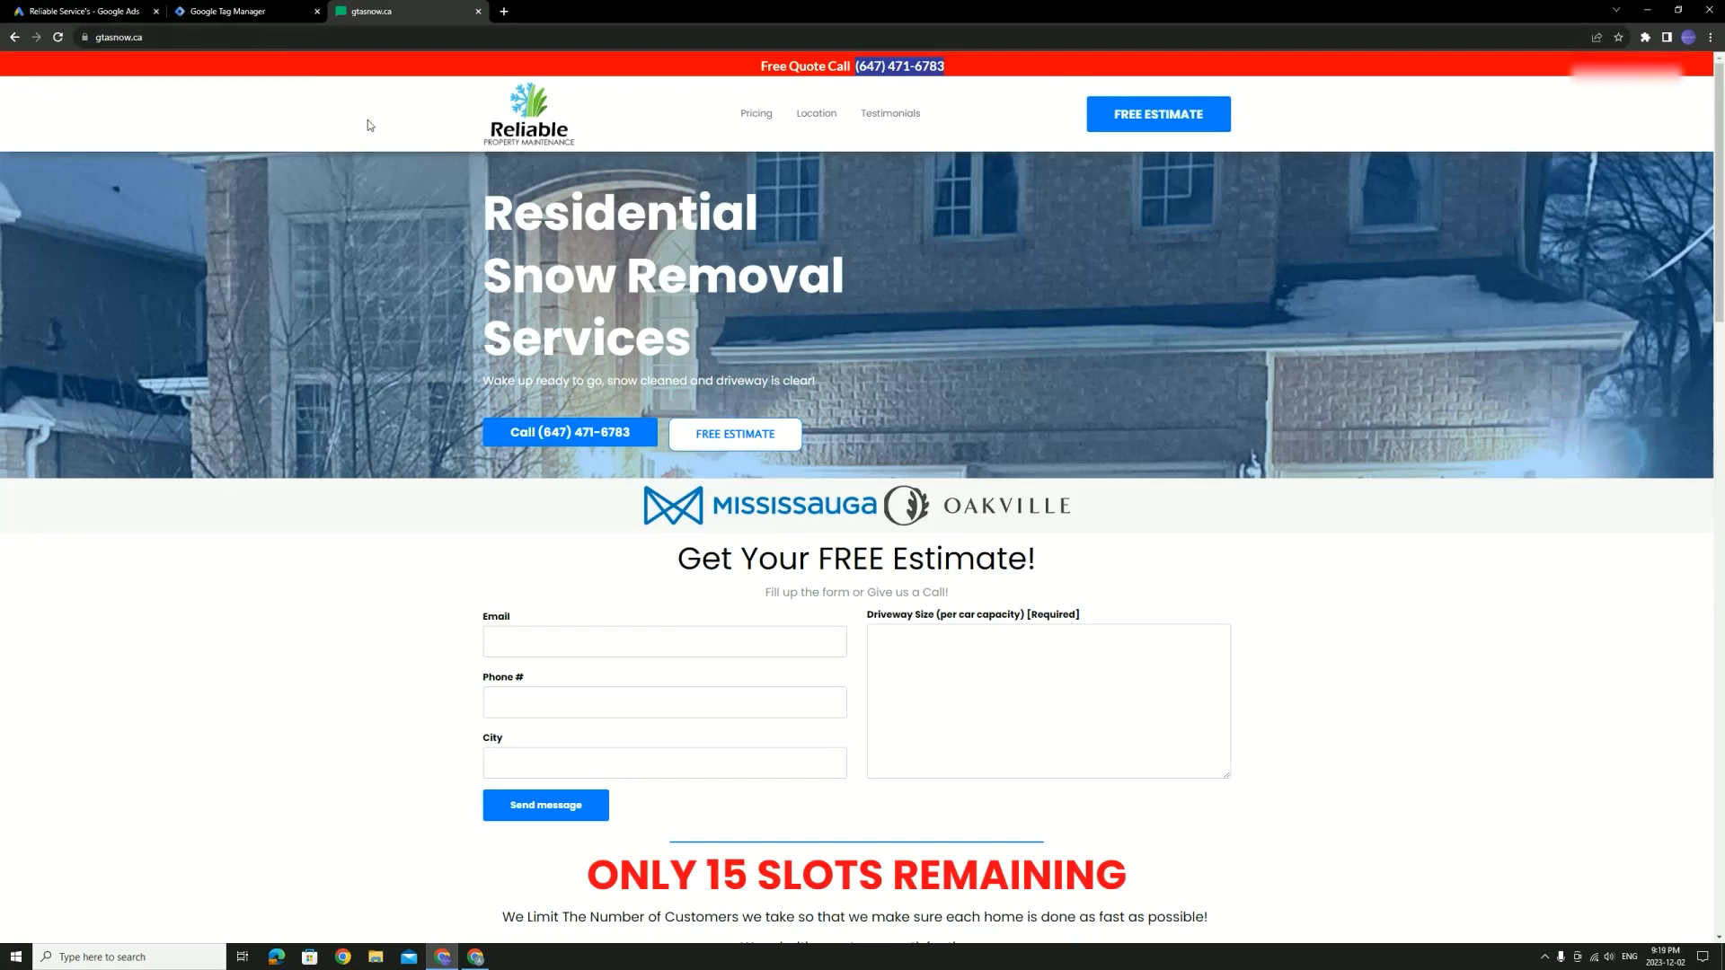
pyautogui.click(81, 11)
# Paste the copied number as the display number and check it matches the destination number
pyautogui.click(712, 712)
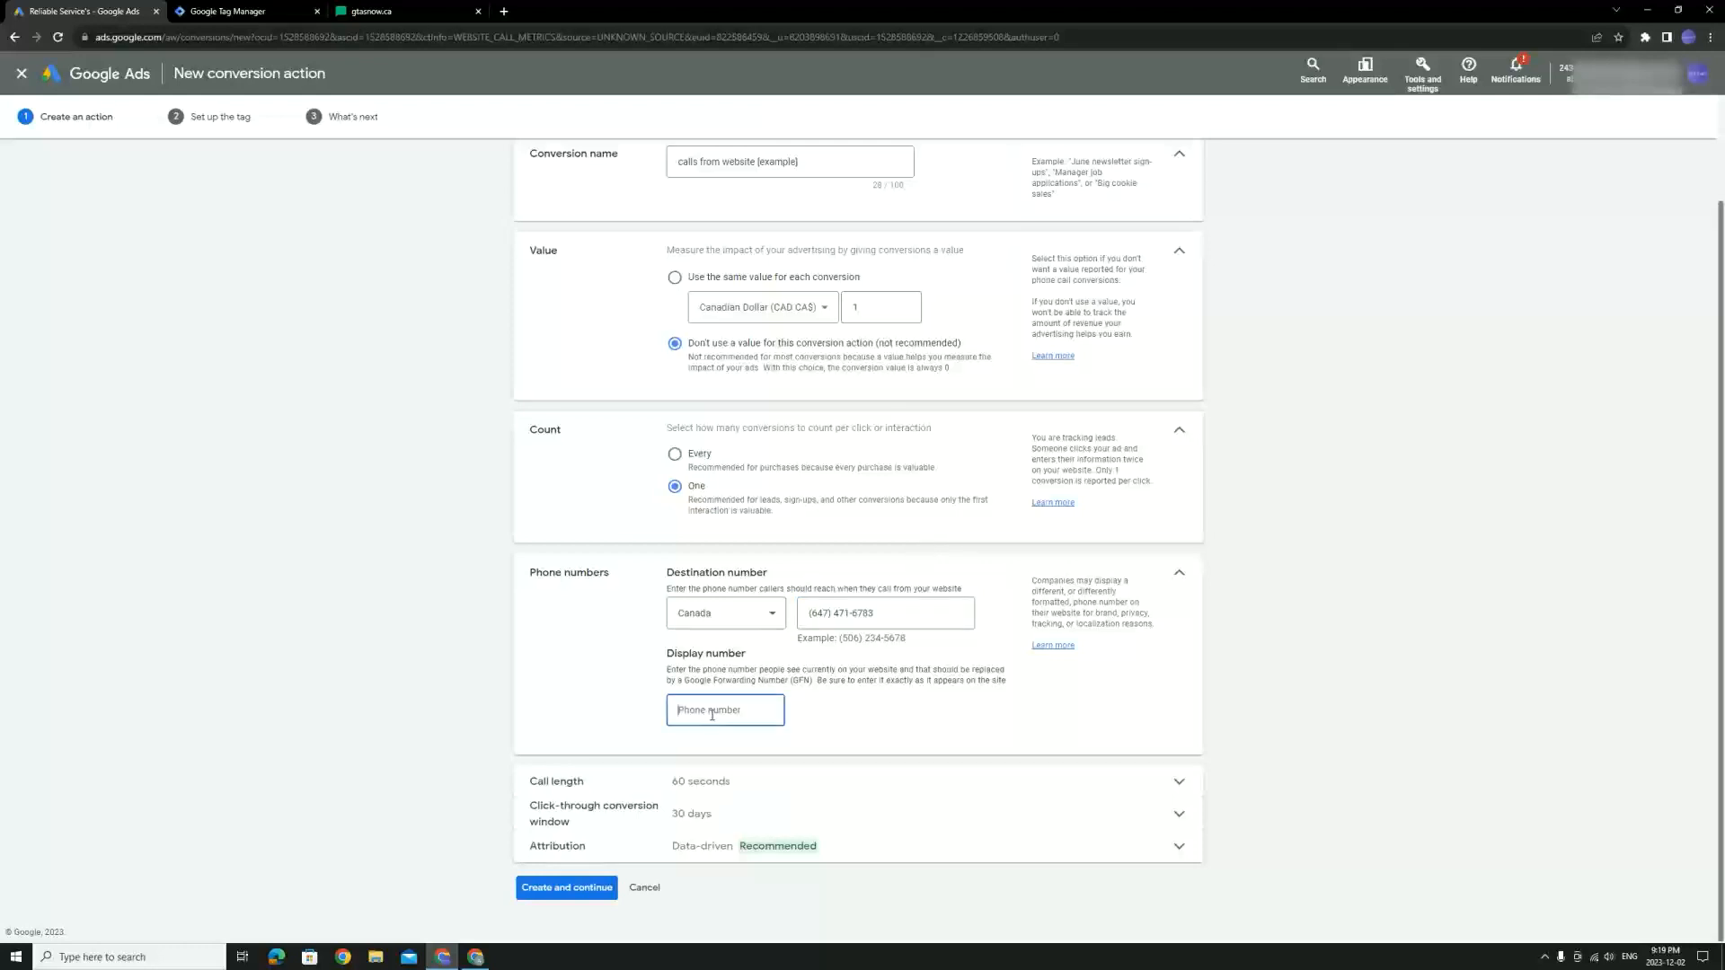
pyautogui.hotkey('ctrl', 'v')
pyautogui.moveTo(758, 708); pyautogui.dragTo(641, 717)
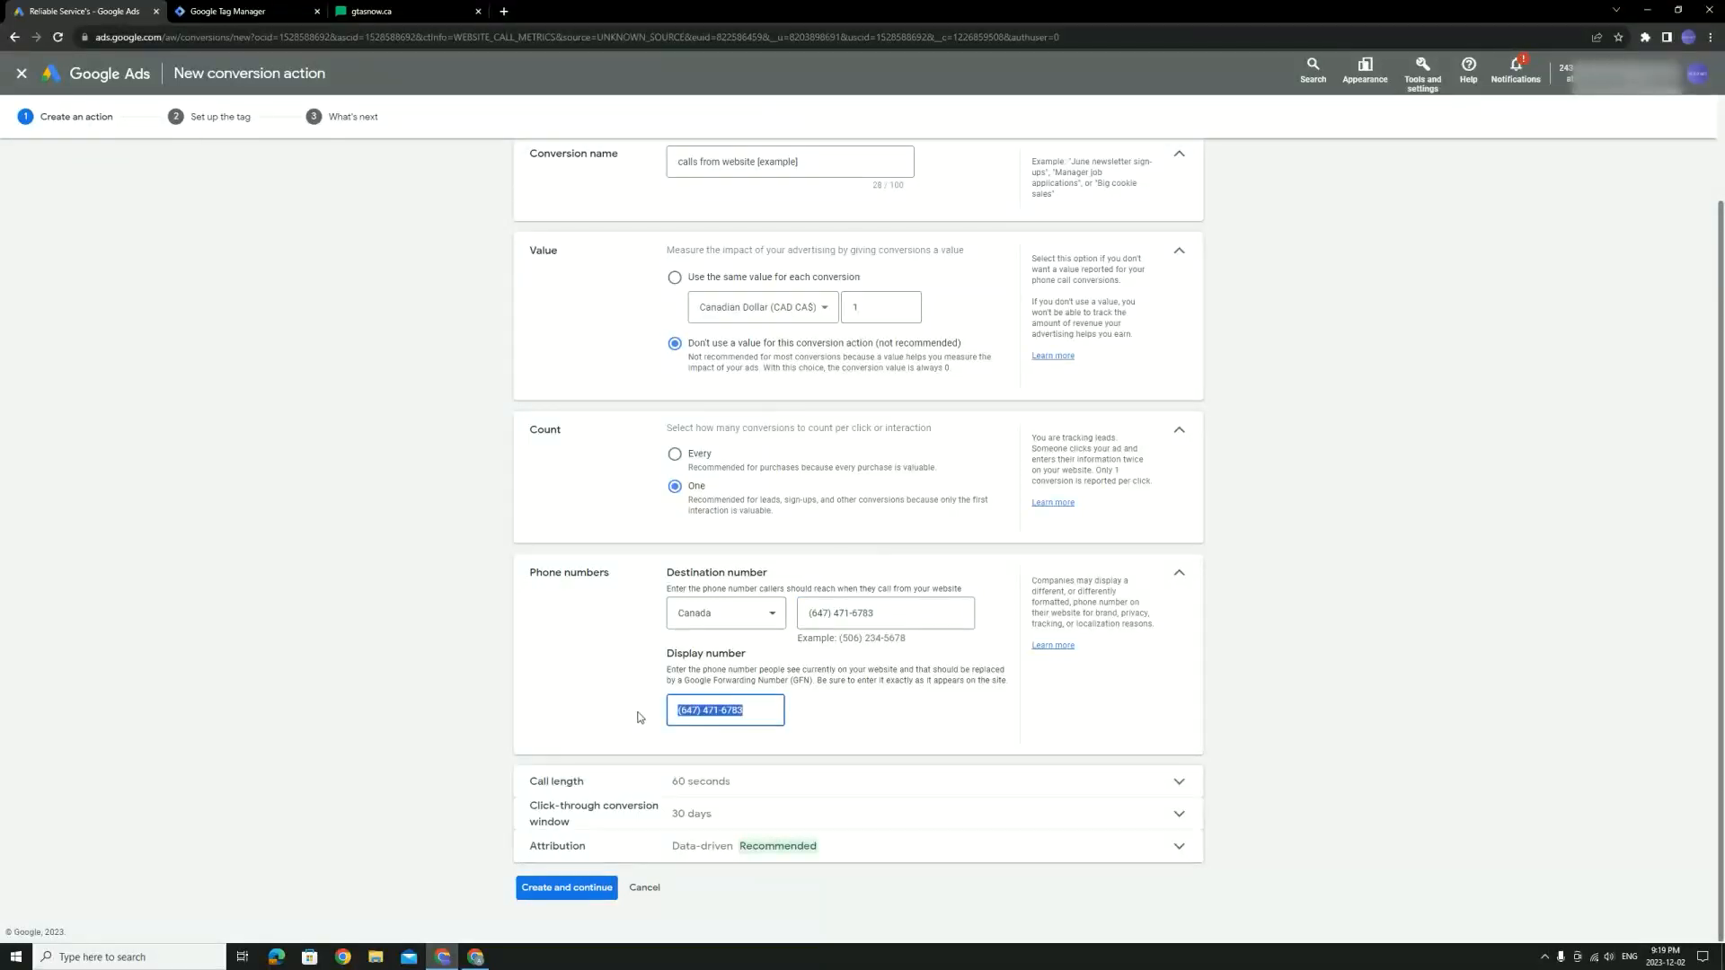
pyautogui.moveTo(899, 613); pyautogui.dragTo(939, 643)
pyautogui.click(904, 716)
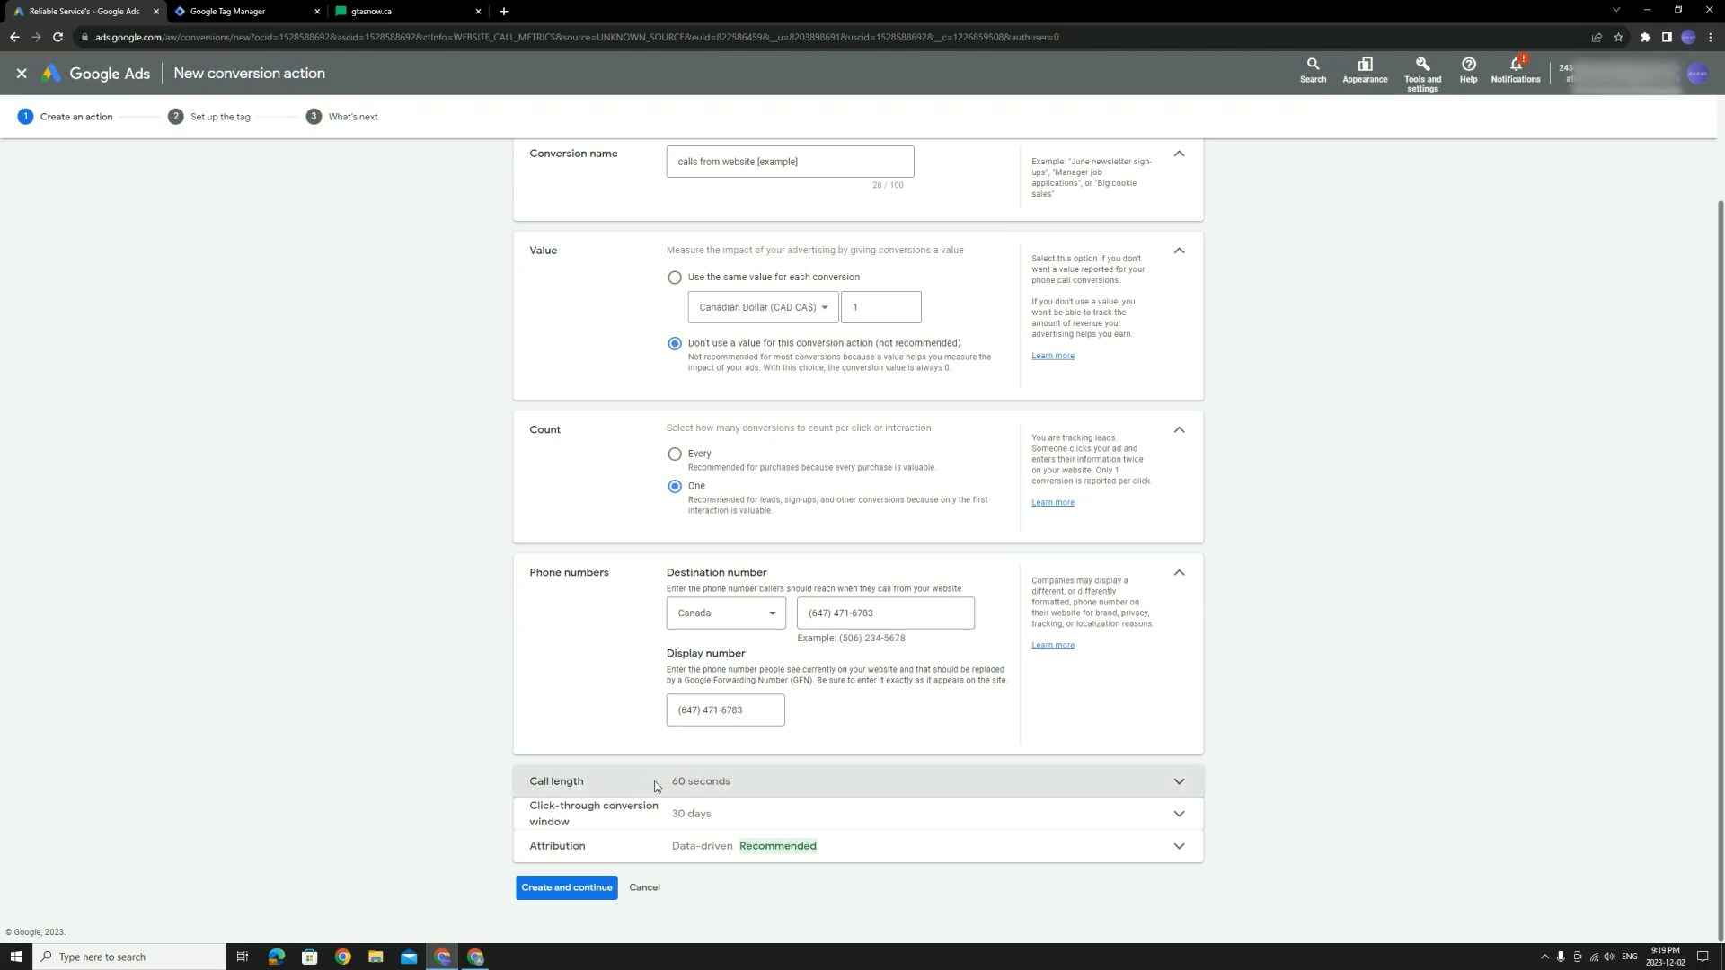
# Set the call length to 10 seconds and create the website-call conversion action
pyautogui.click(712, 781)
pyautogui.hotkey('ctrl', 'a')
pyautogui.write('10')
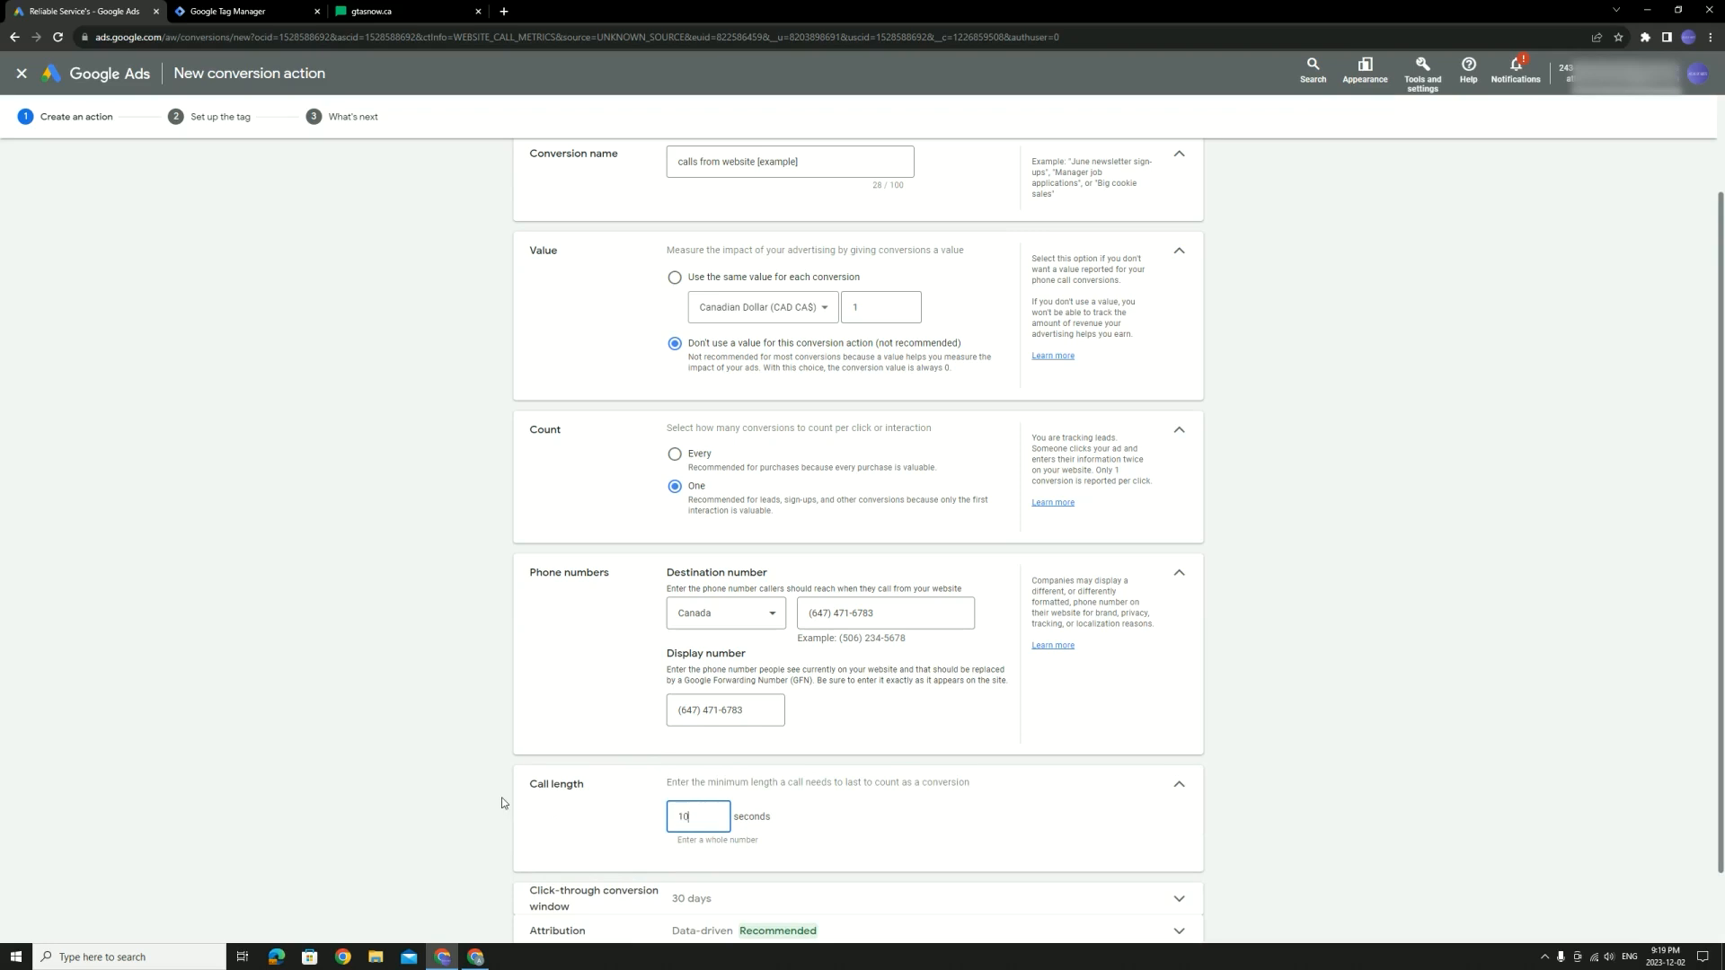
pyautogui.scroll(-1, 568, 776)
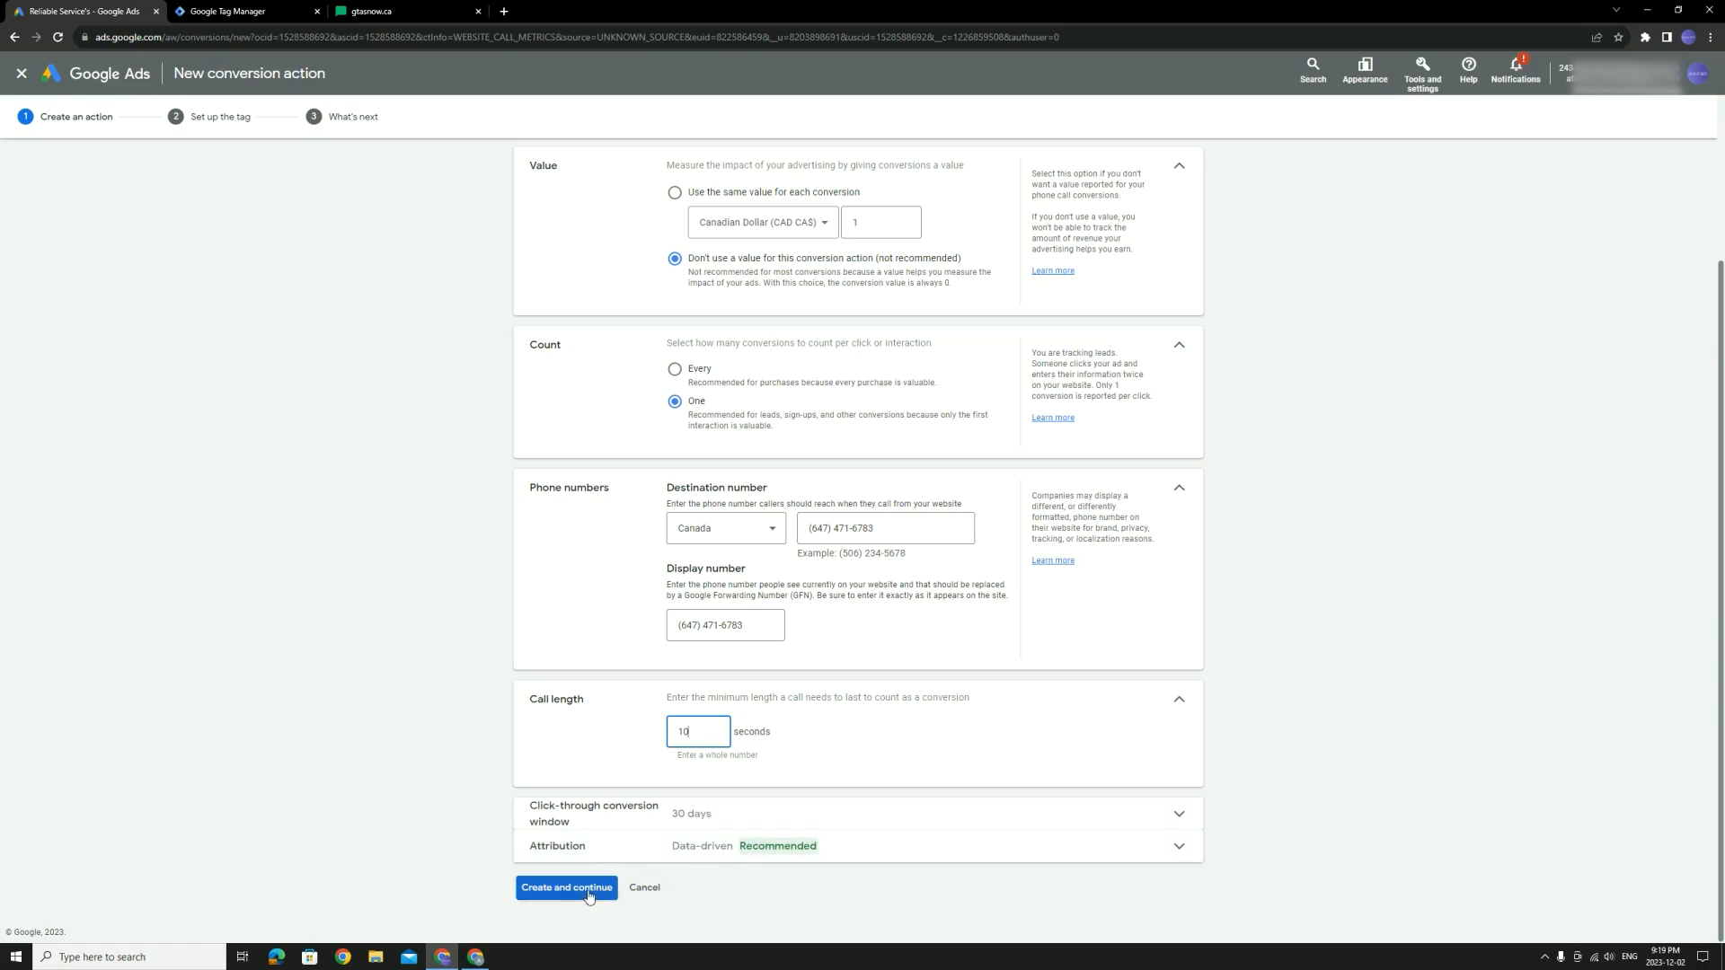
pyautogui.click(552, 889)
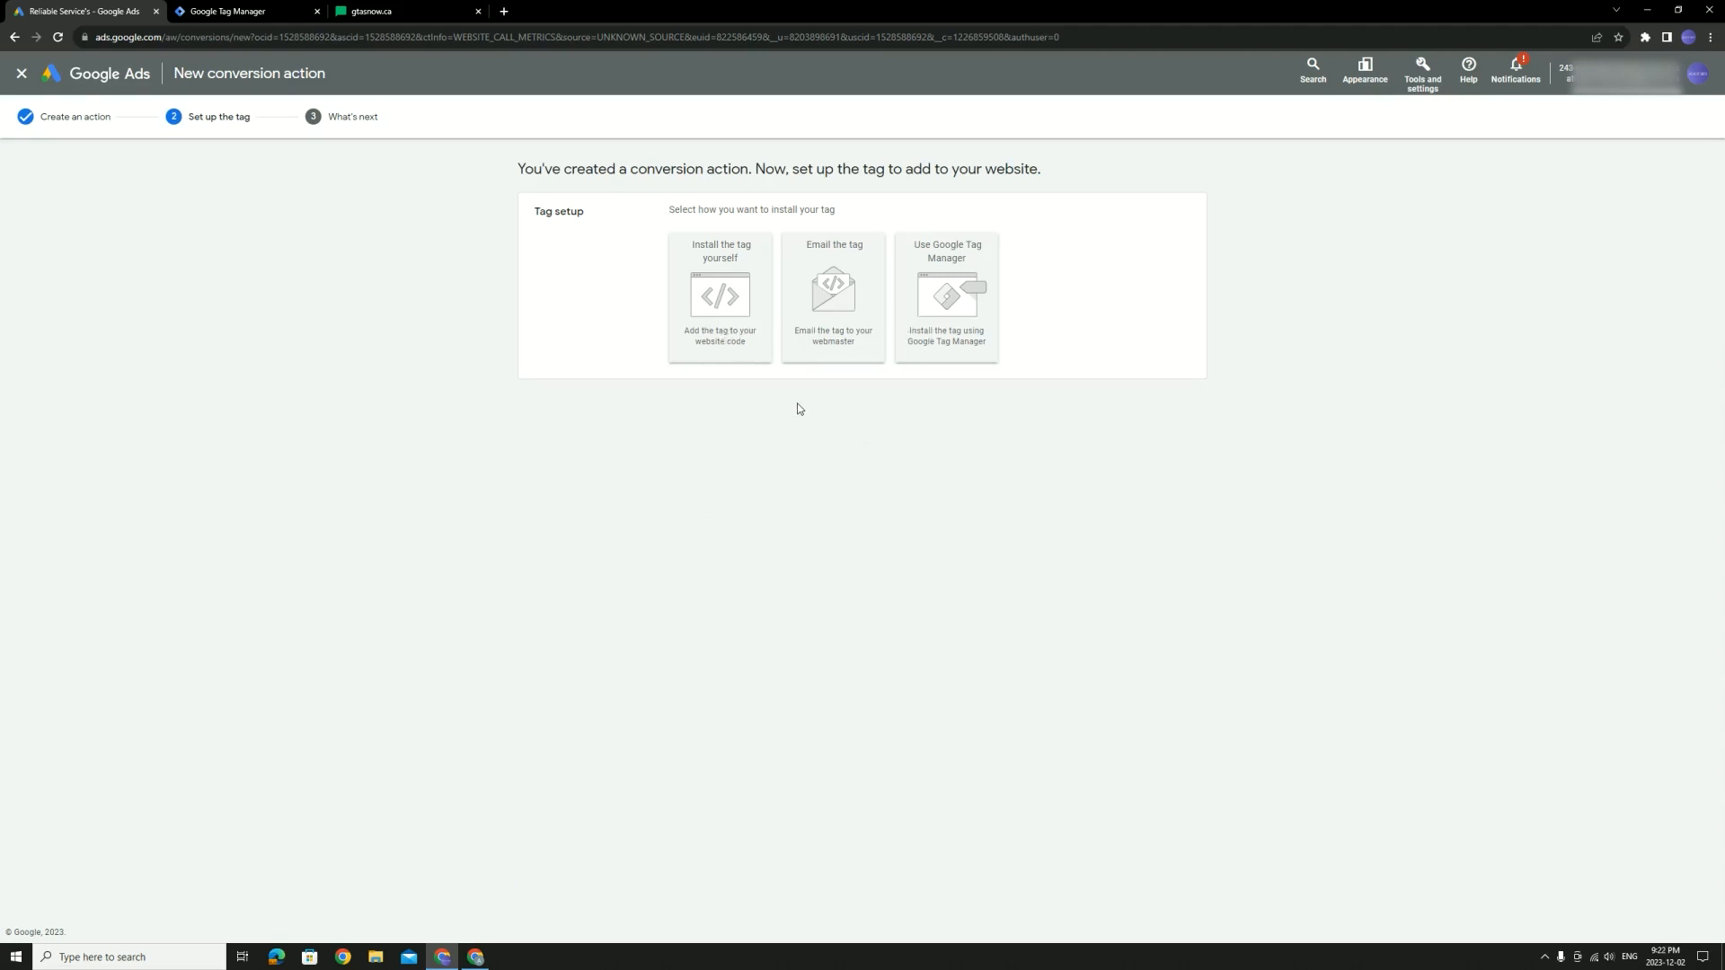
# Review the Google tag and phone snippet code under 'Install the tag yourself', then choose Use Google Tag Manager
pyautogui.click(744, 340)
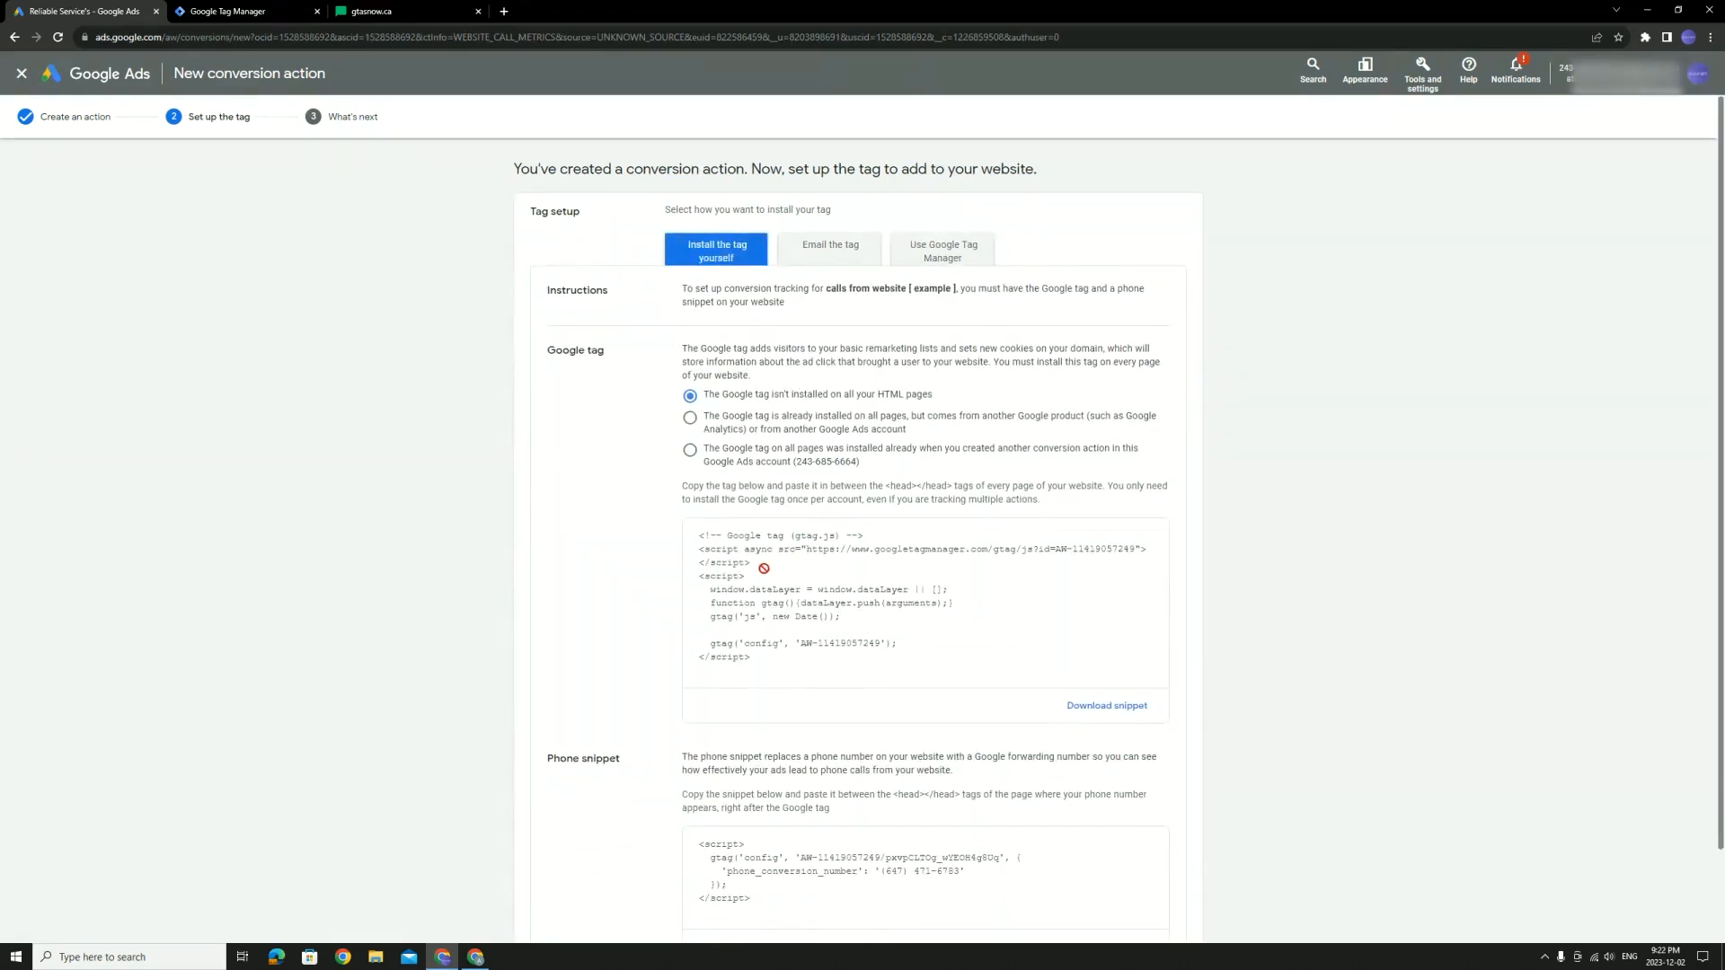
pyautogui.click(736, 550)
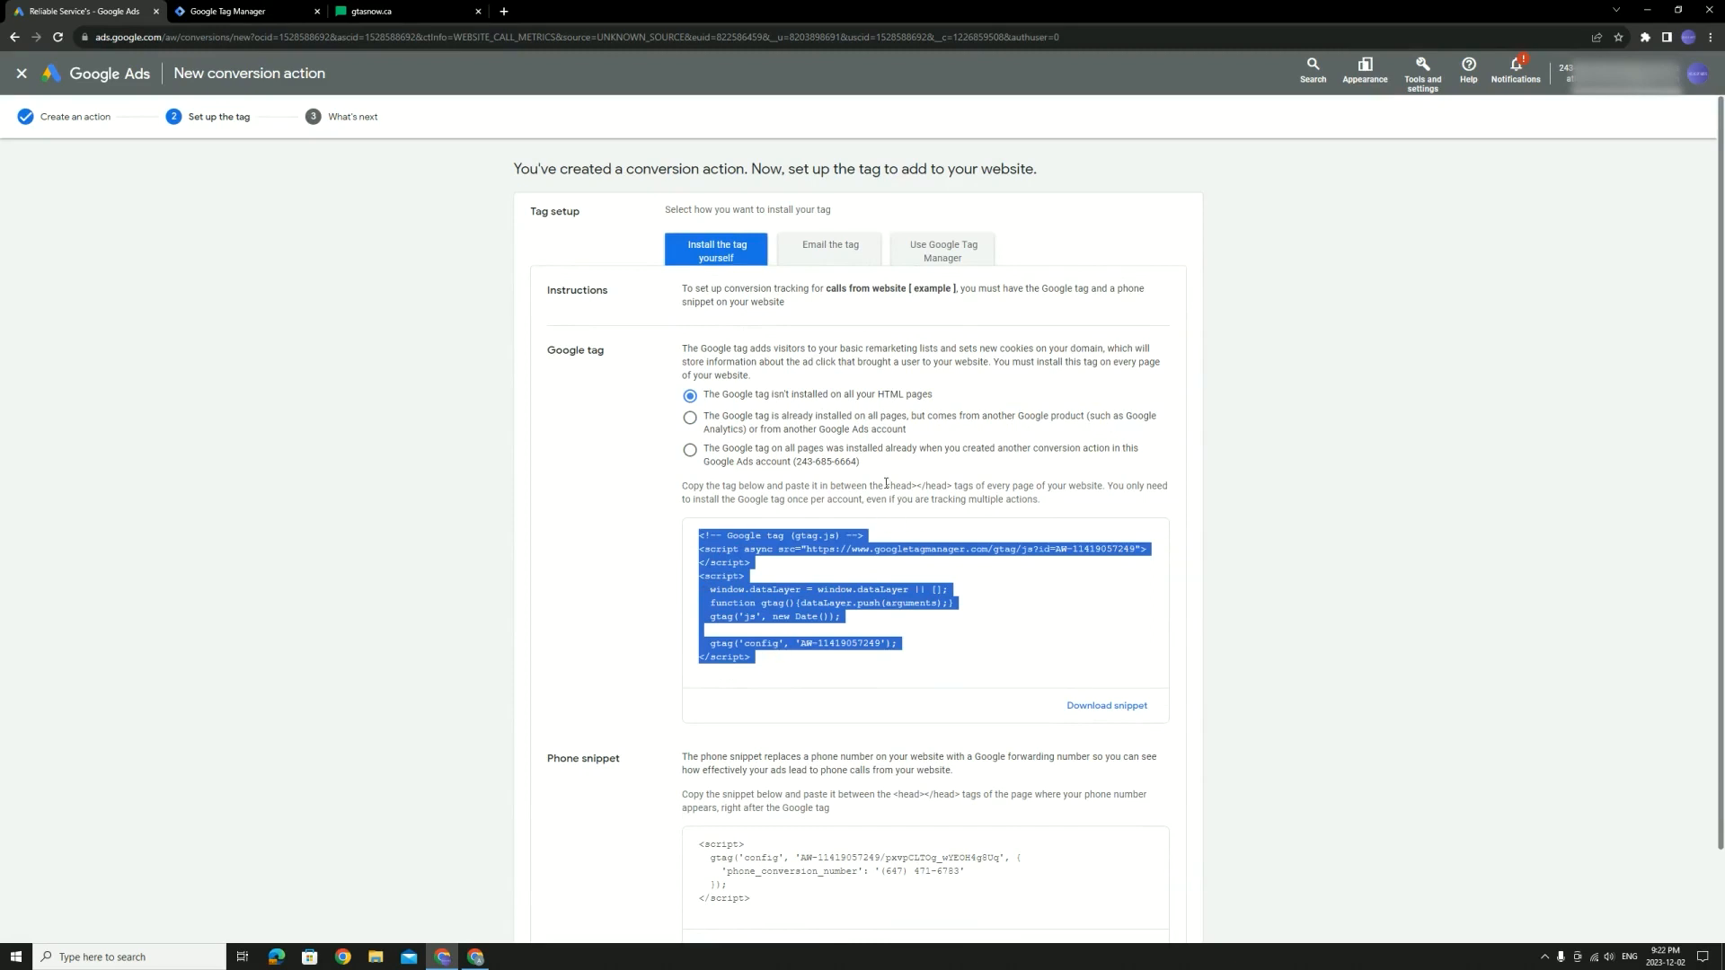
pyautogui.moveTo(886, 486); pyautogui.dragTo(954, 486)
pyautogui.scroll(-1, 897, 506)
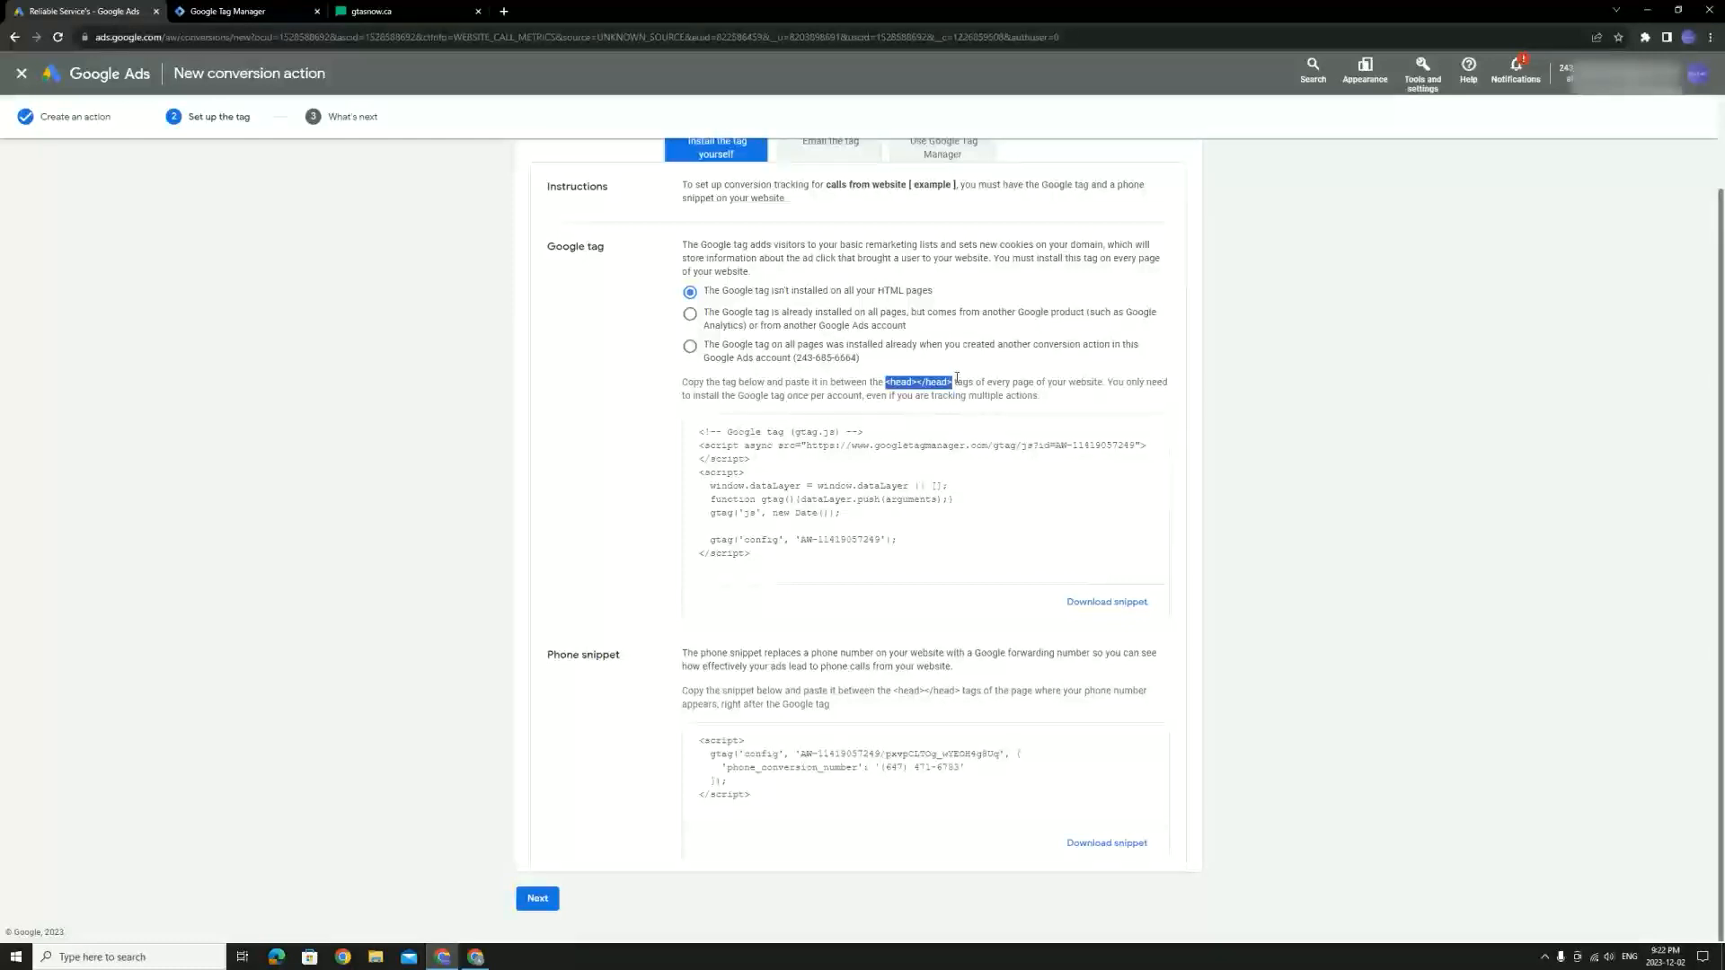
pyautogui.moveTo(948, 380); pyautogui.dragTo(772, 771)
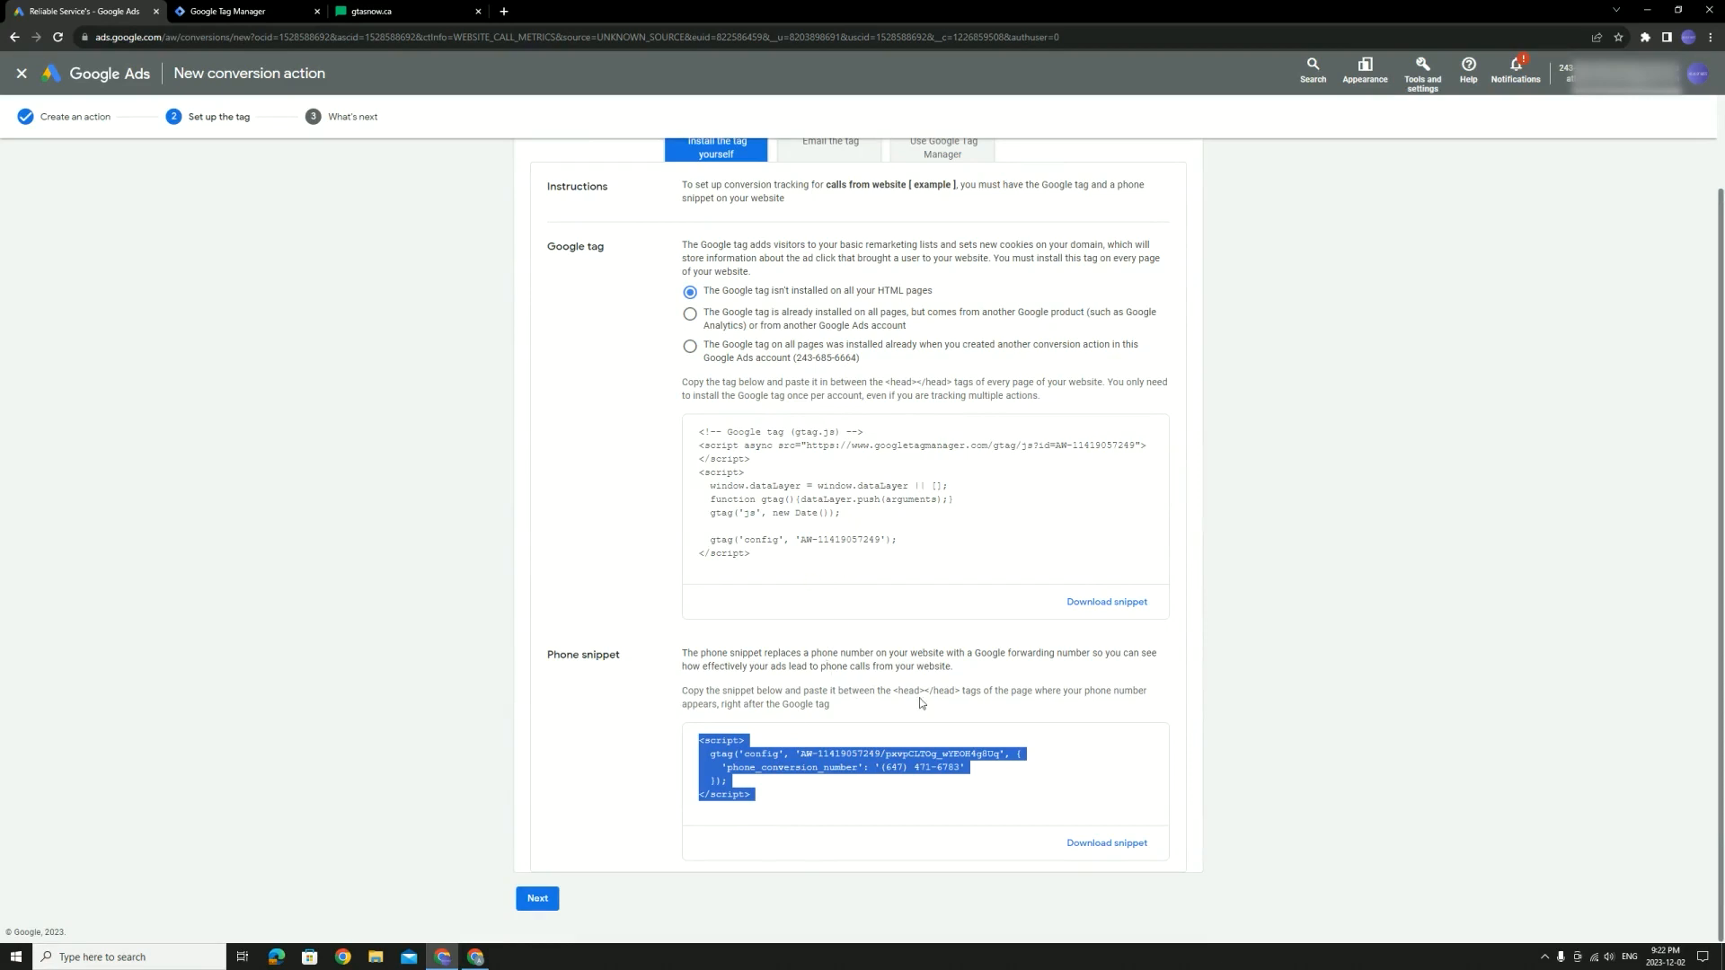
pyautogui.click(753, 500)
pyautogui.scroll(2, 769, 478)
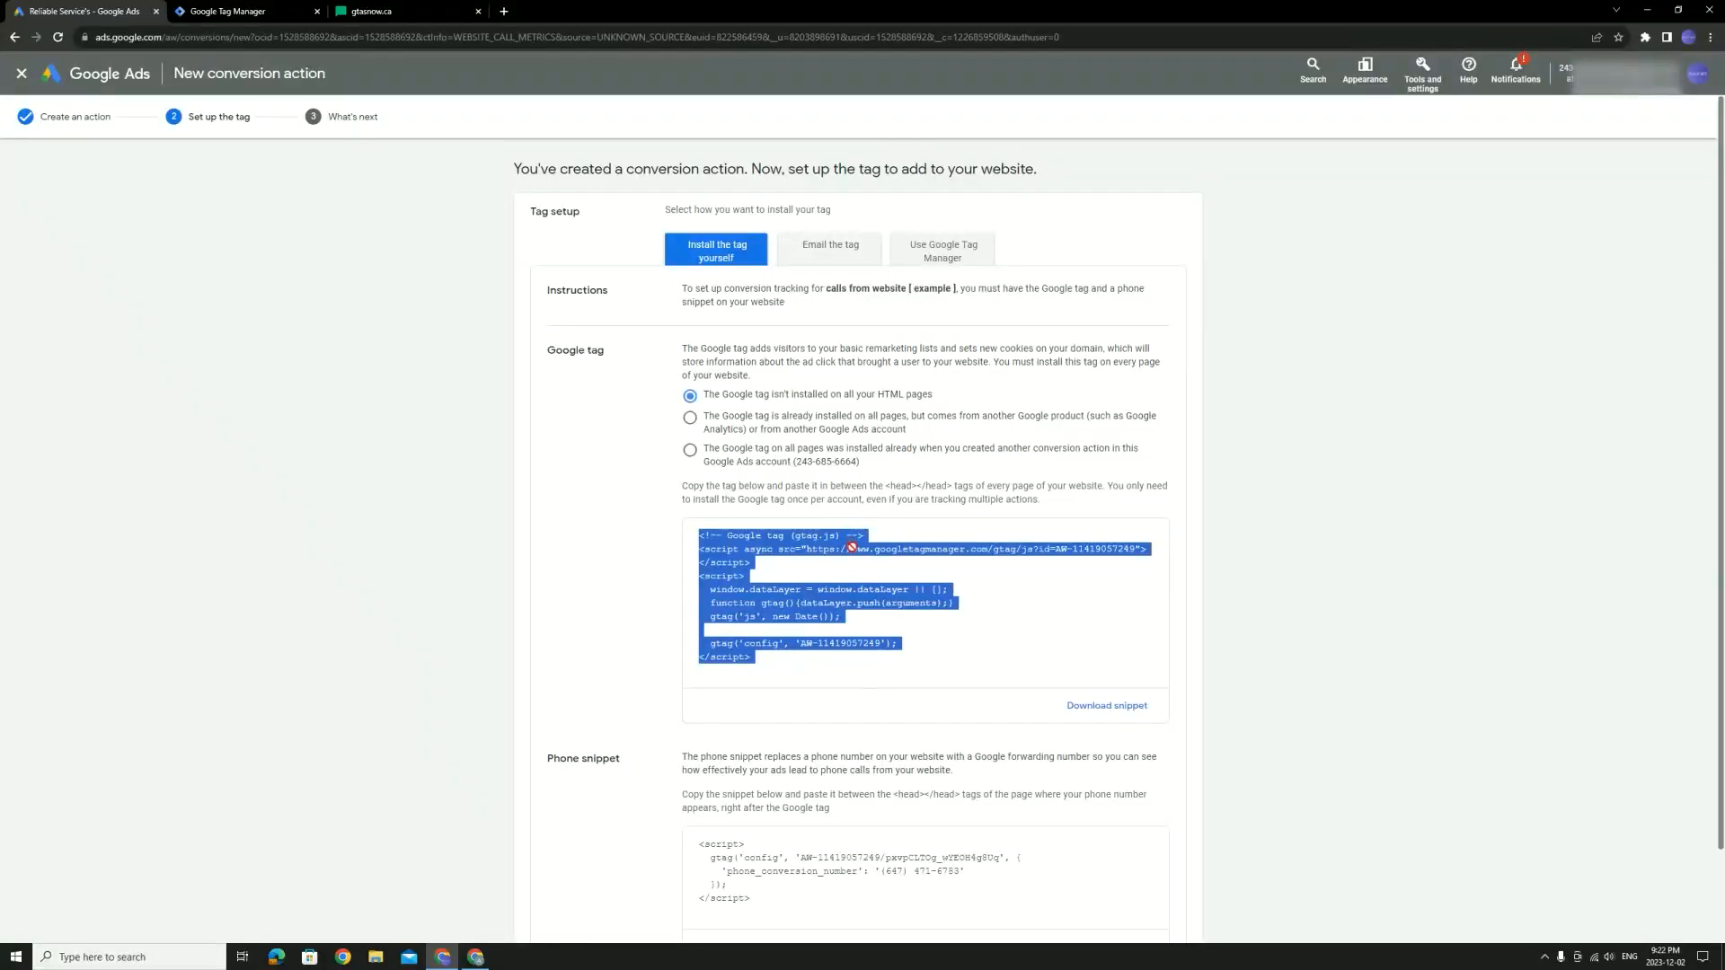
pyautogui.click(945, 260)
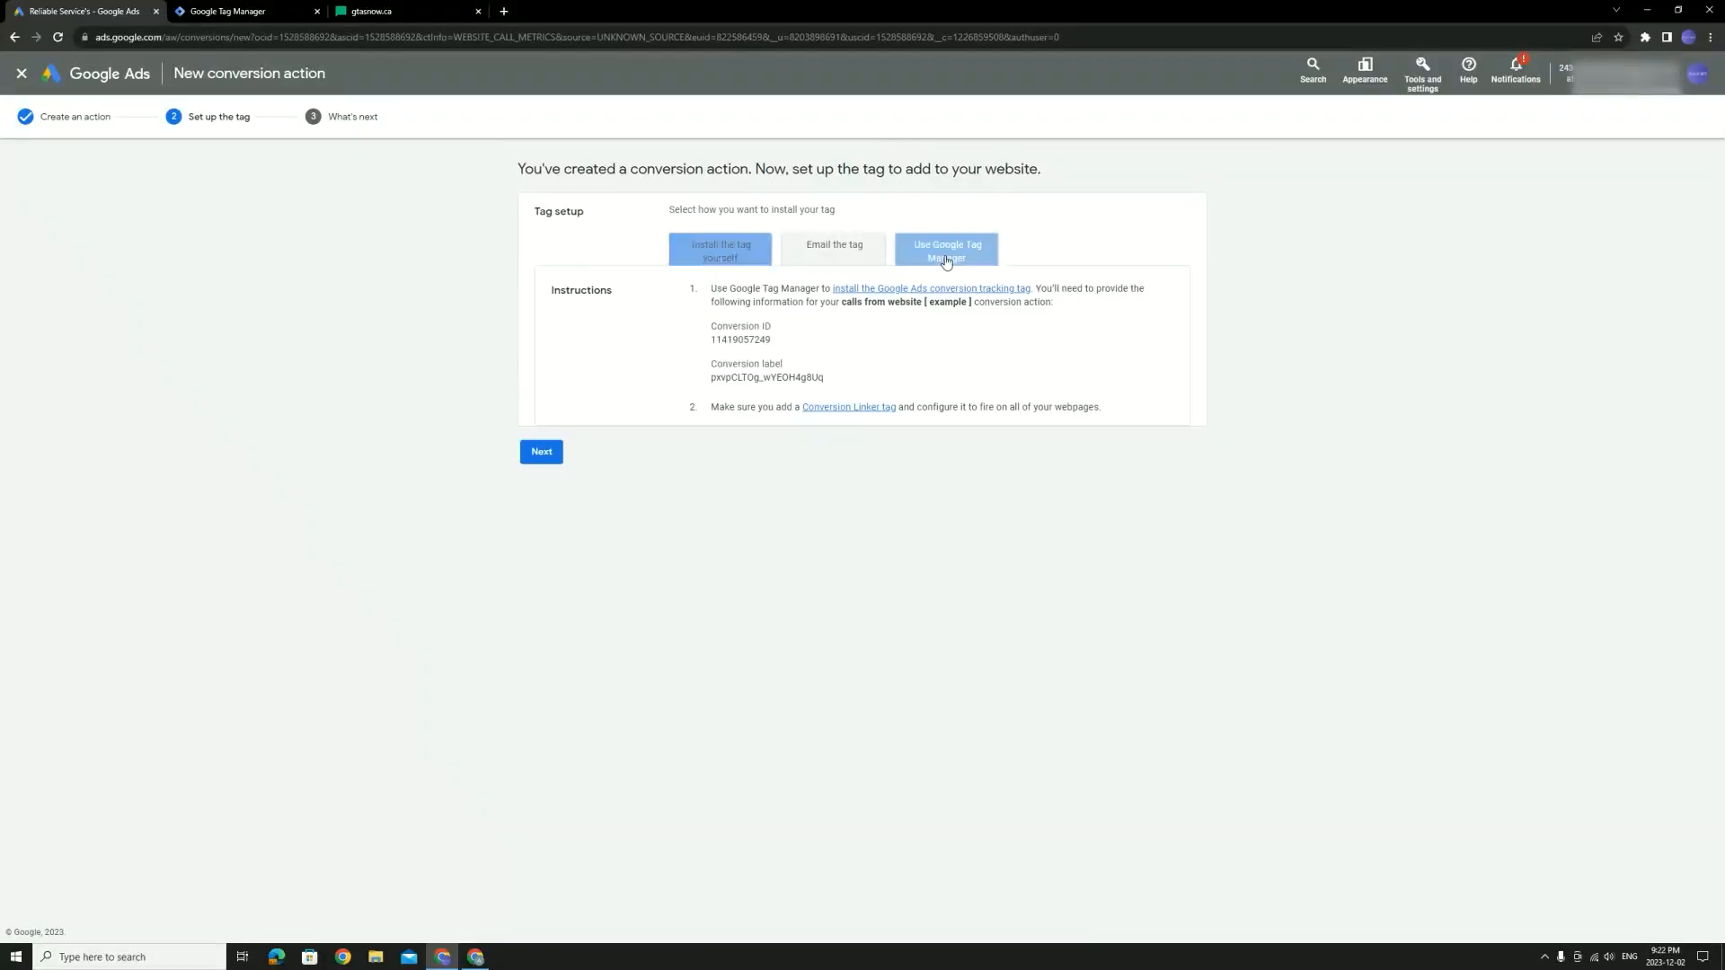
# Check the email-the-tag option, then highlight the Conversion ID and Conversion label in the Tag Manager instructions
pyautogui.click(874, 257)
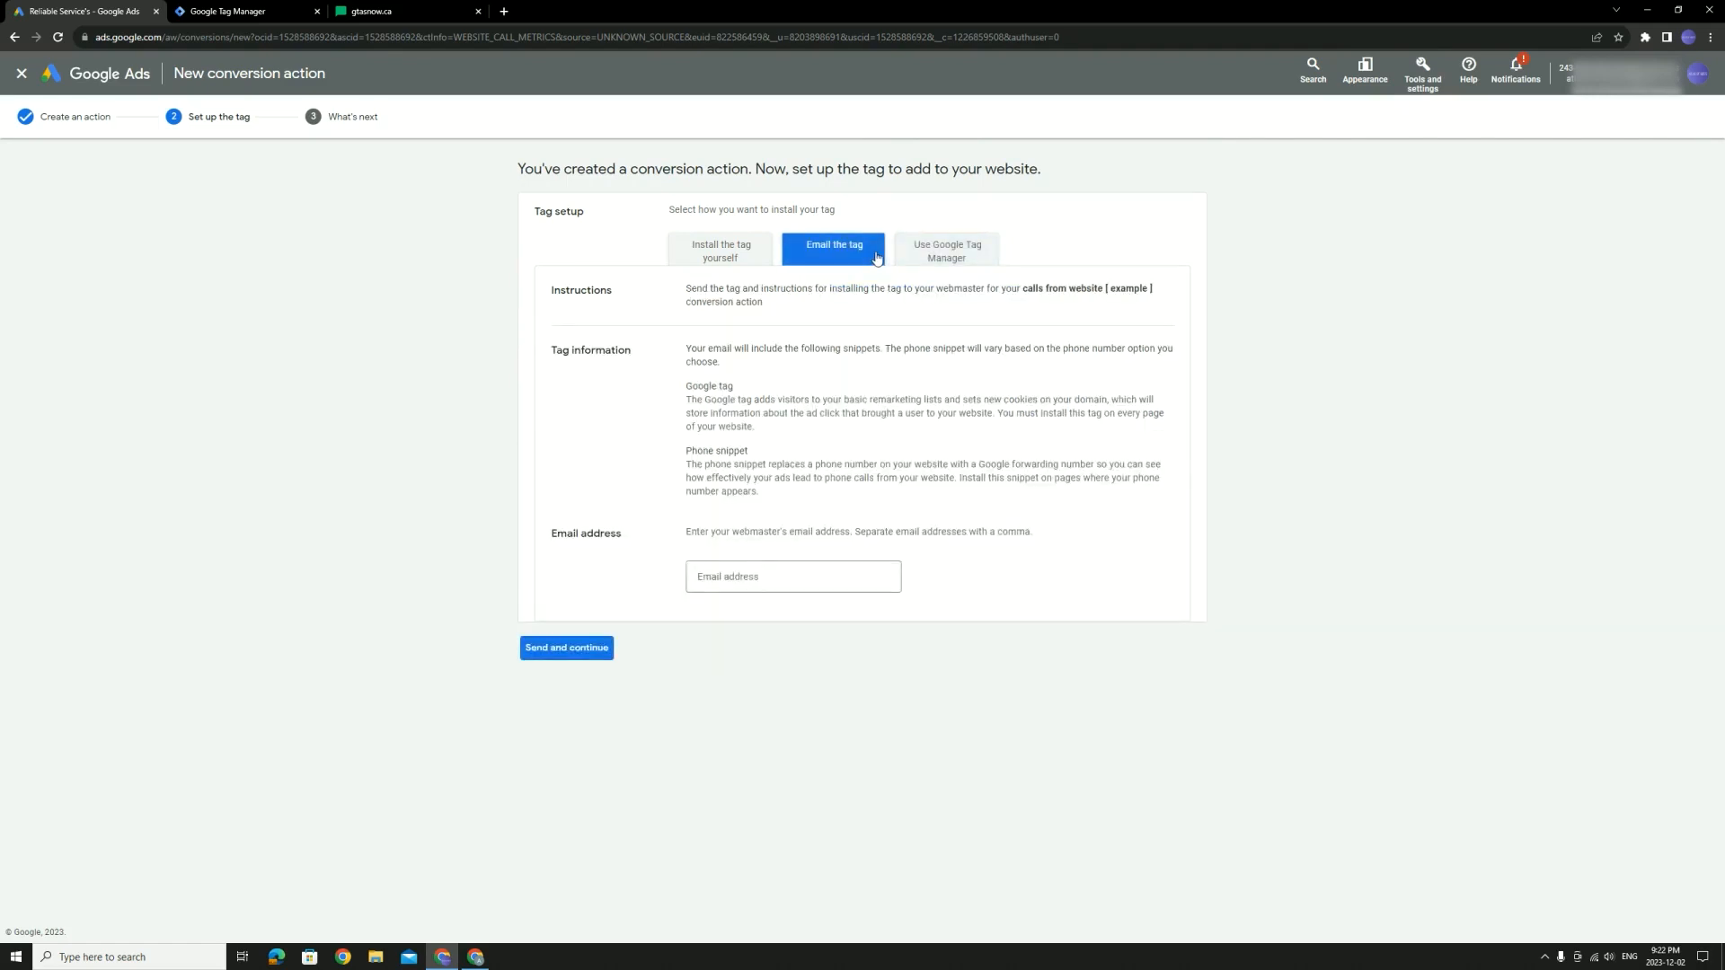
pyautogui.click(922, 258)
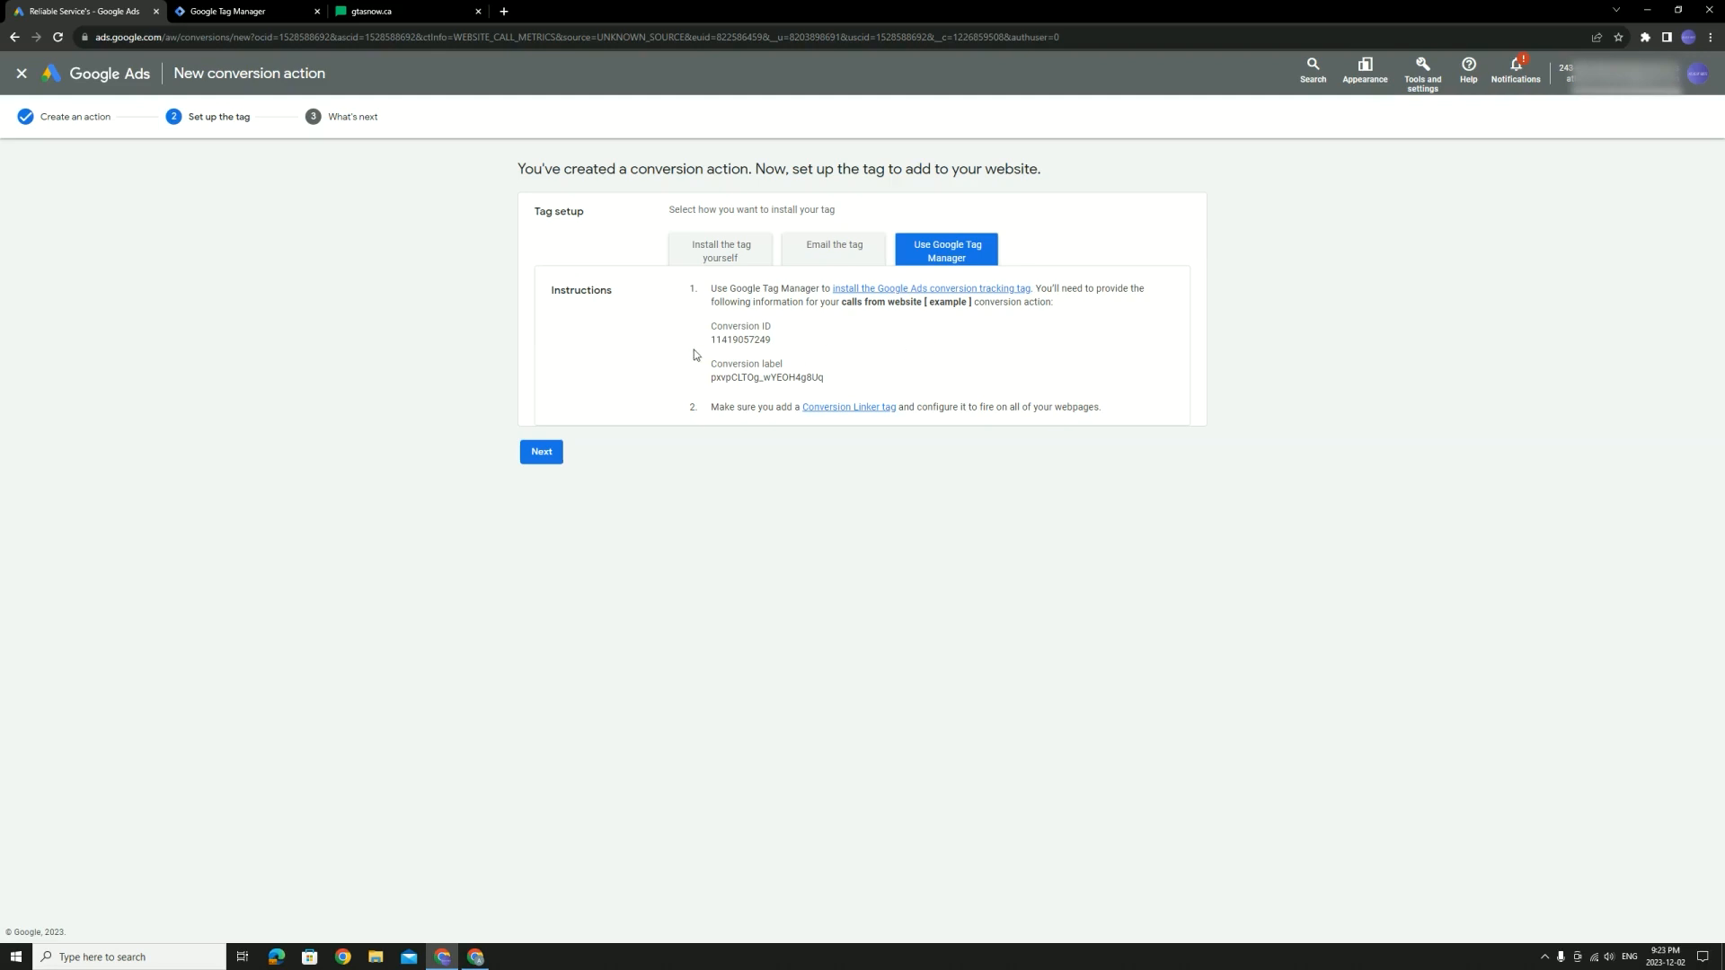
pyautogui.moveTo(712, 325); pyautogui.dragTo(839, 331)
pyautogui.moveTo(711, 364); pyautogui.dragTo(944, 367)
pyautogui.click(227, 10)
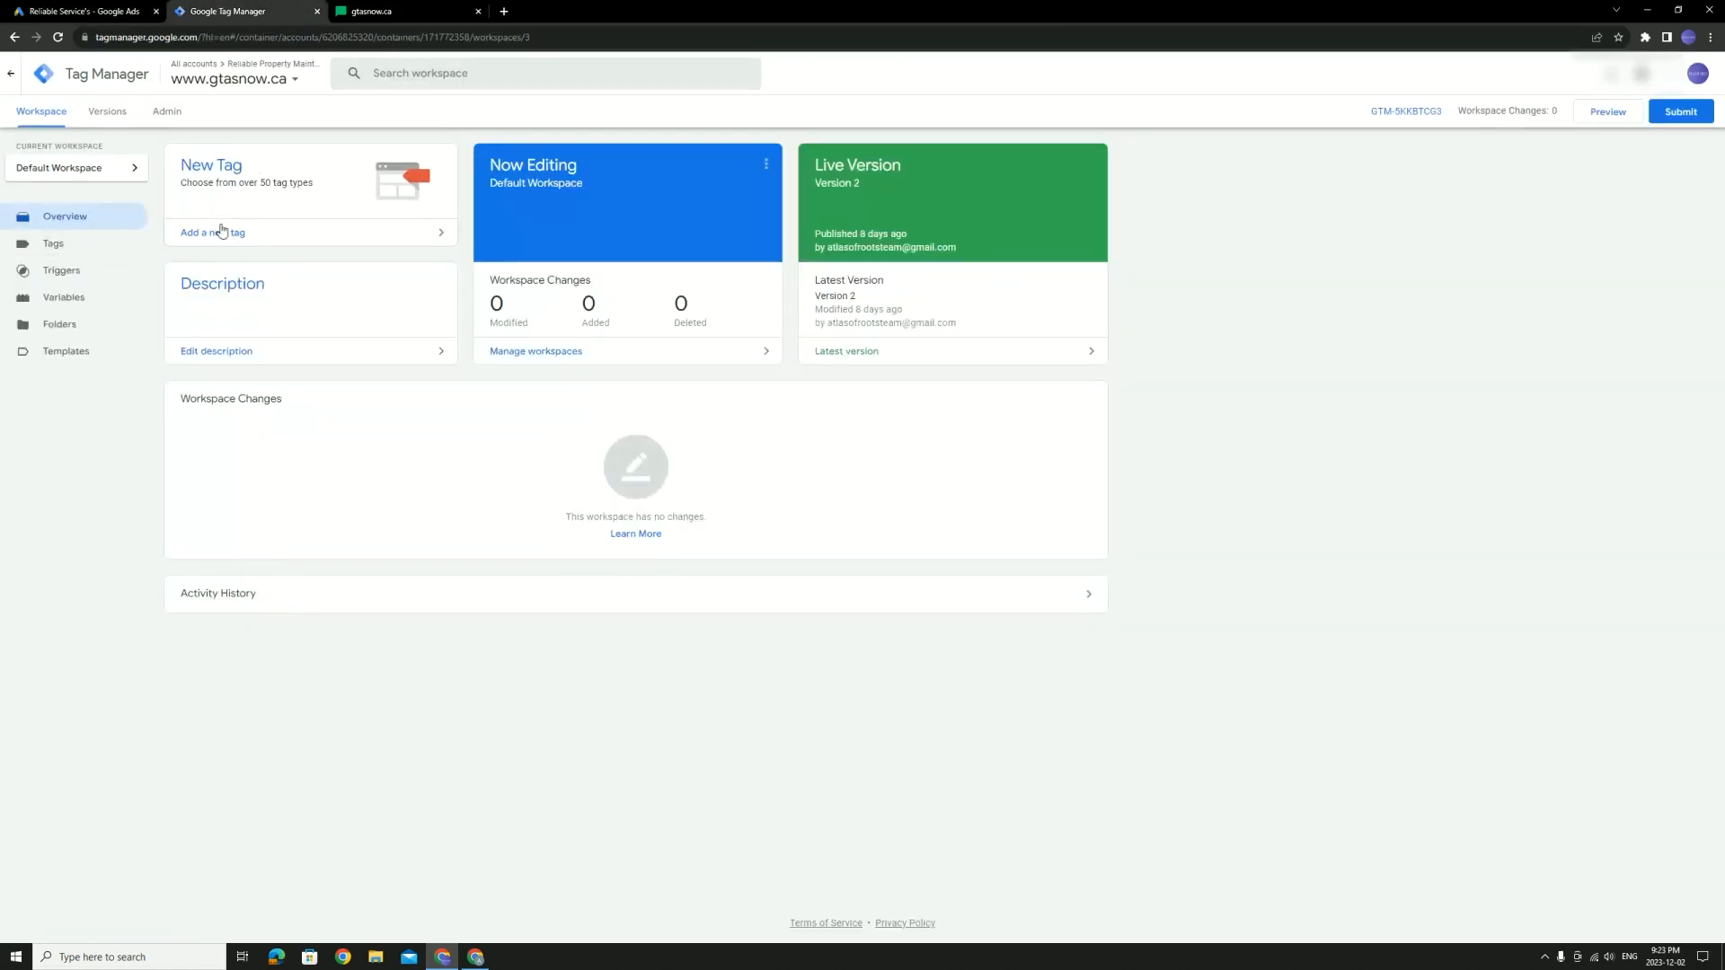
# Create a Conversion Linker tag 'Conversion linker [example]' linking on all page URLs and firing on All Pages
pyautogui.click(79, 246)
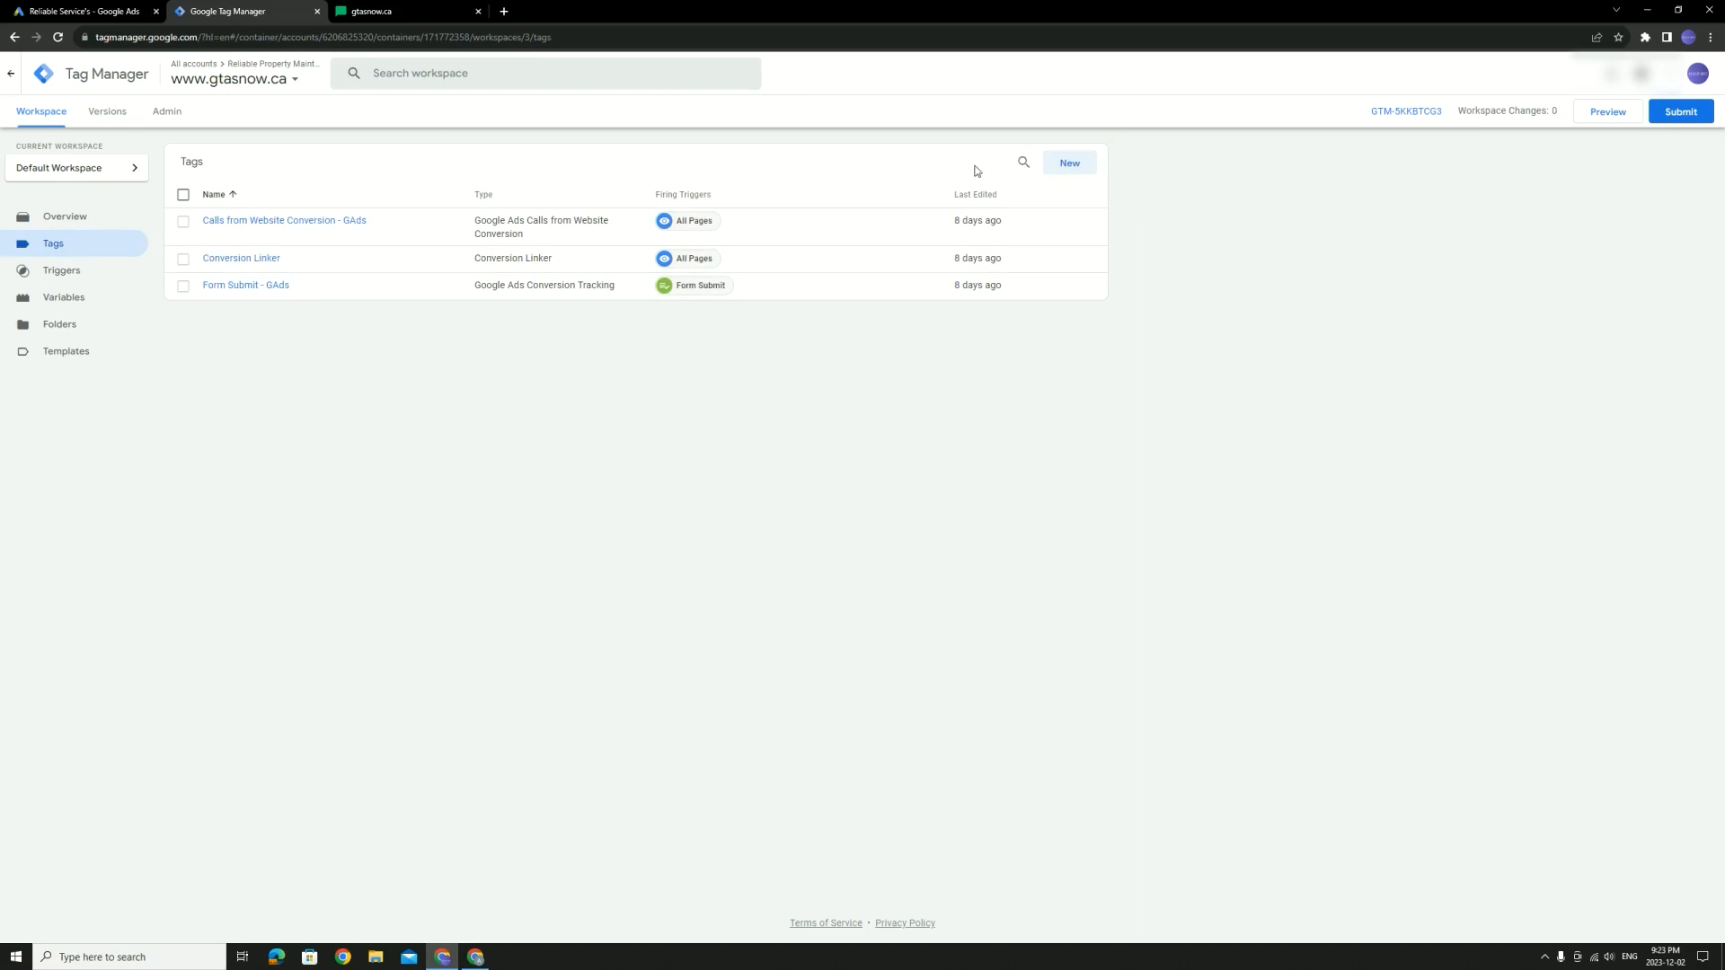
pyautogui.click(1066, 164)
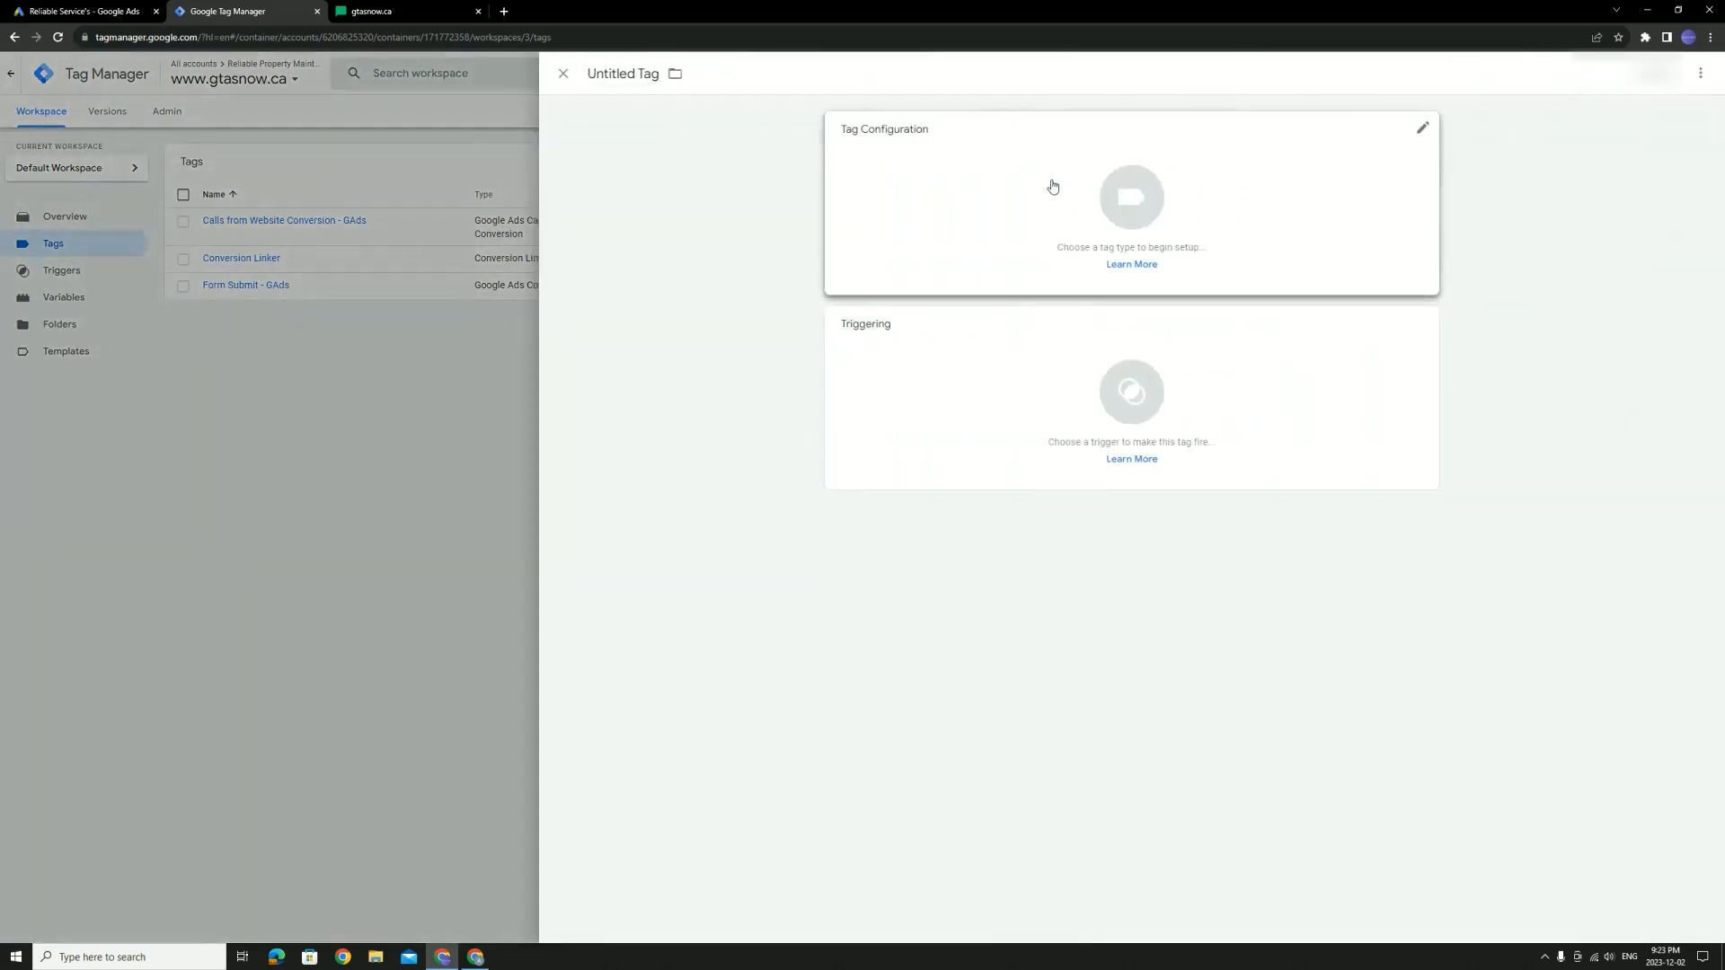
pyautogui.click(940, 144)
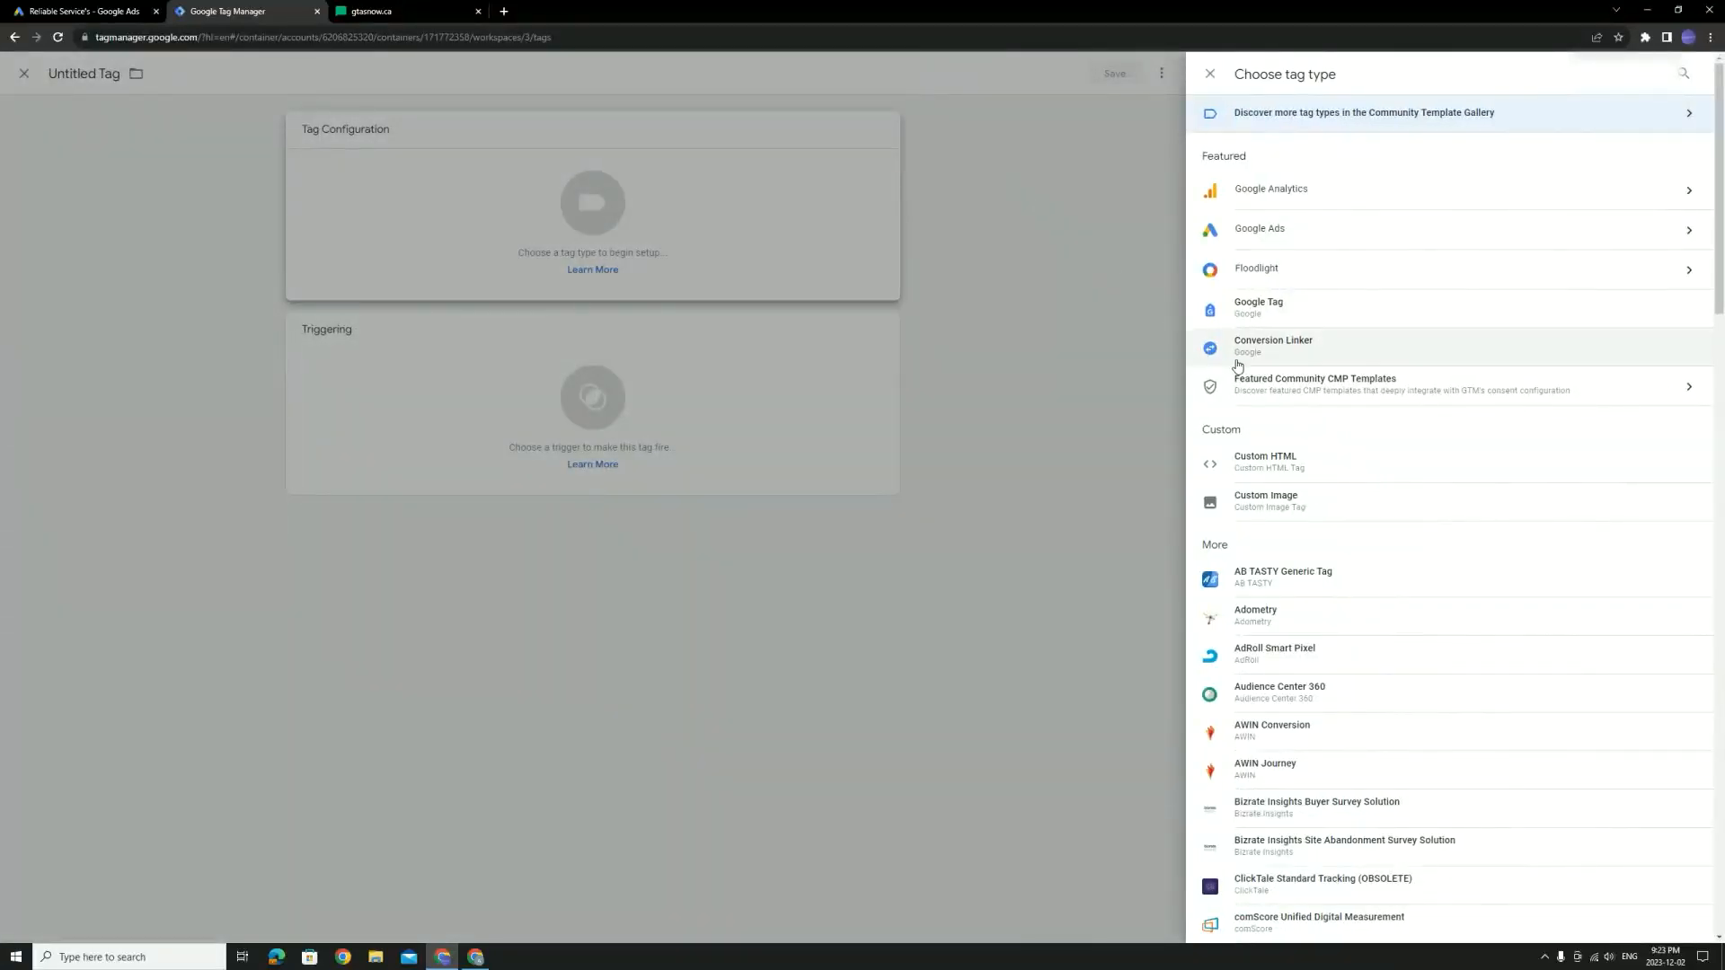
pyautogui.click(1425, 349)
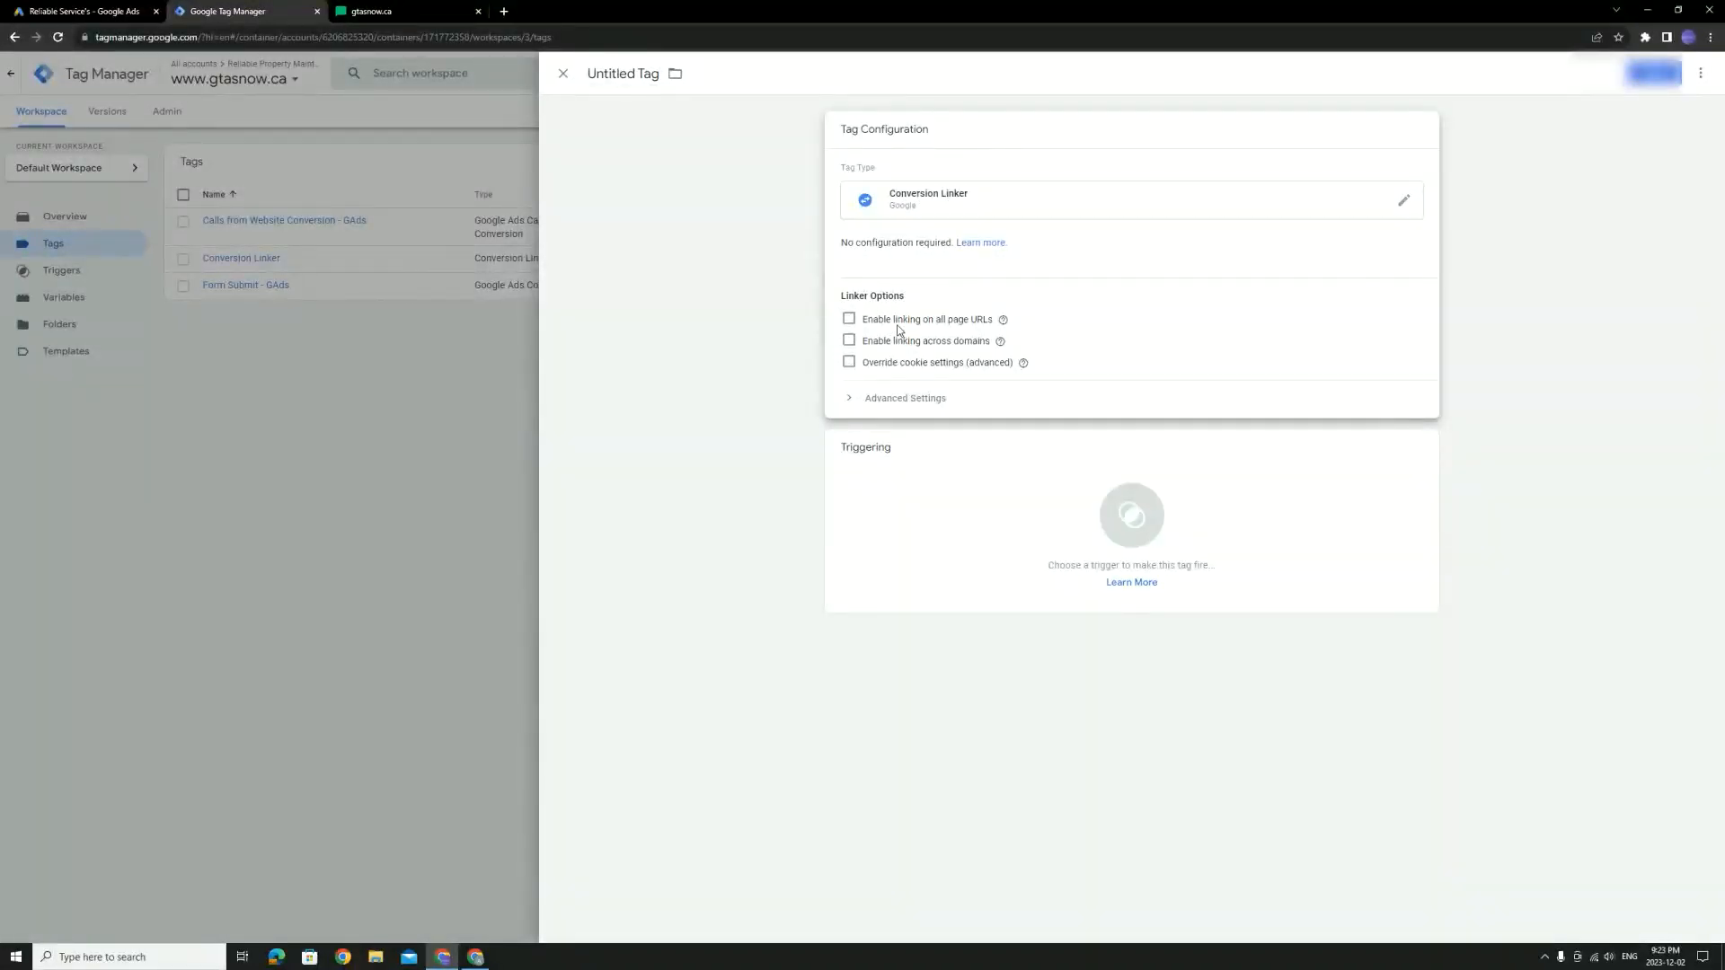
pyautogui.click(849, 320)
pyautogui.click(1368, 477)
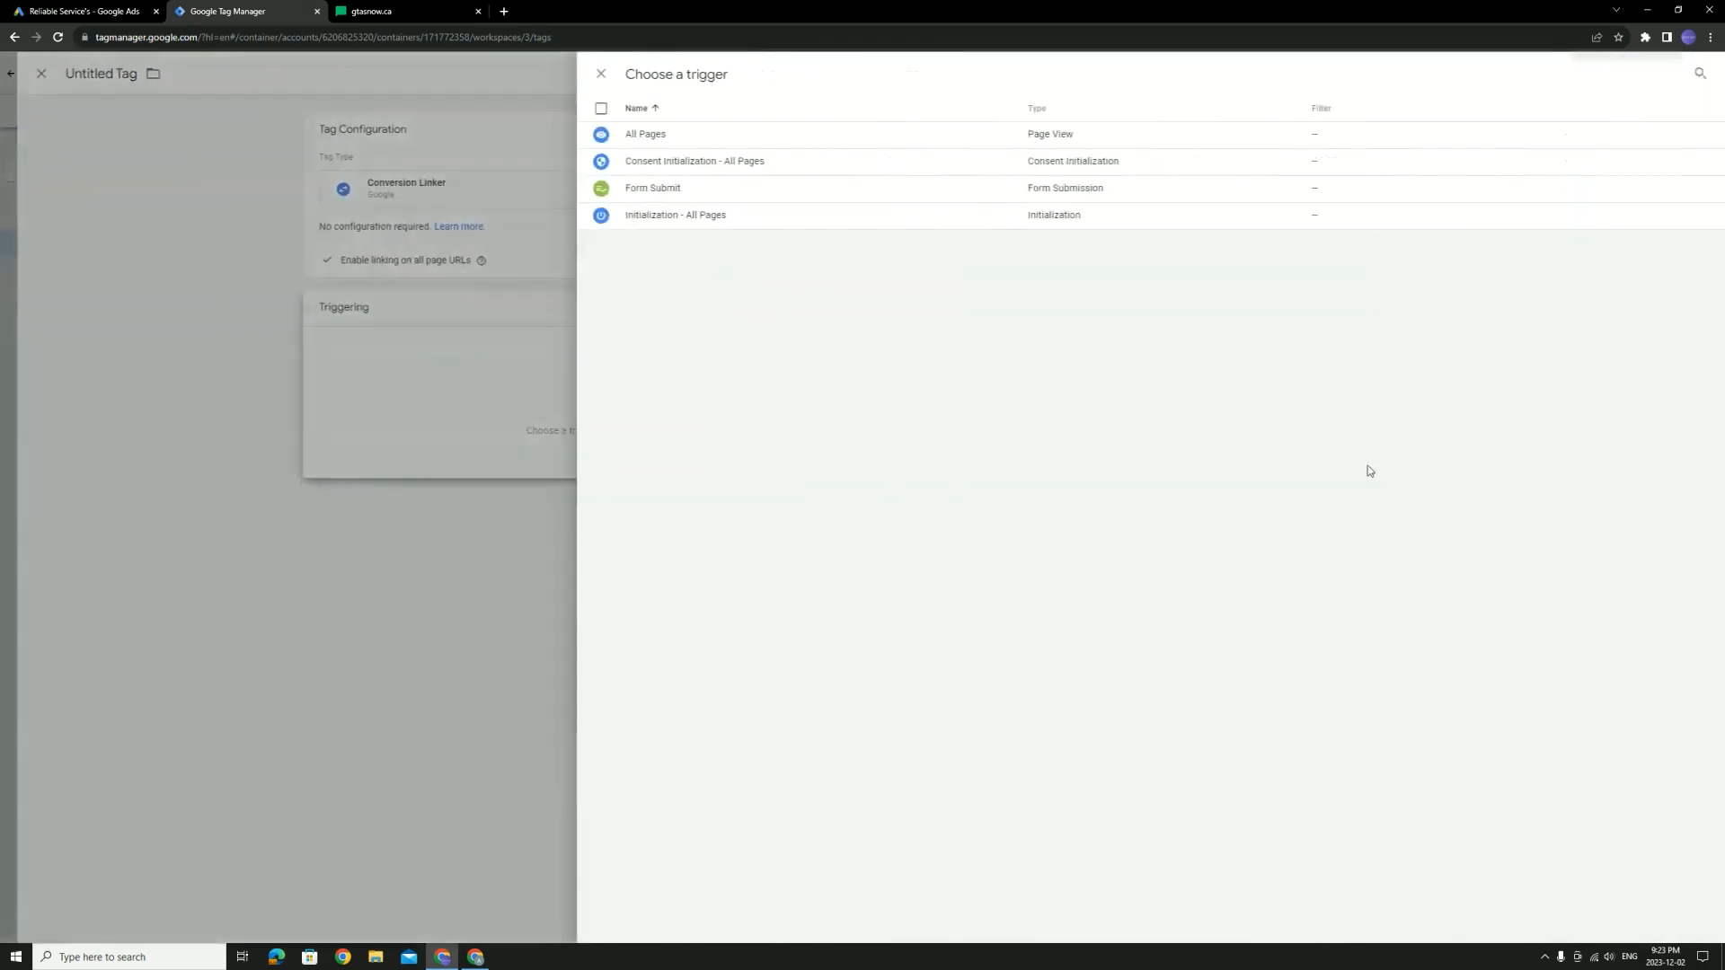
pyautogui.click(671, 134)
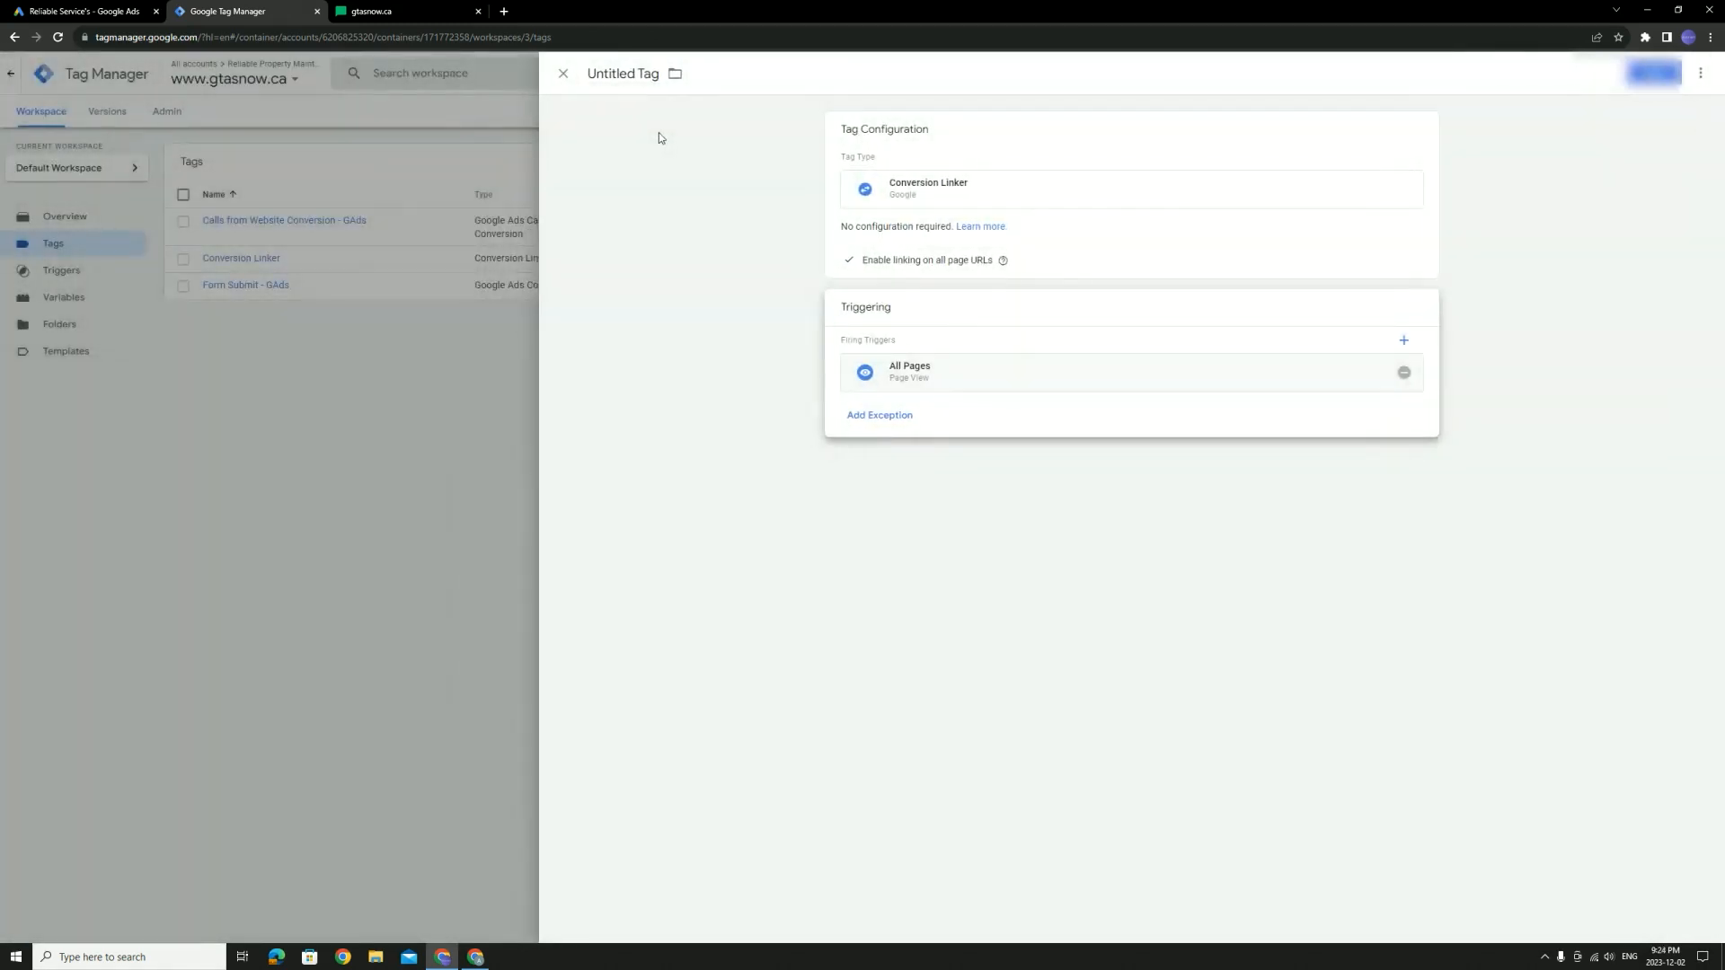
pyautogui.moveTo(659, 74); pyautogui.dragTo(588, 73)
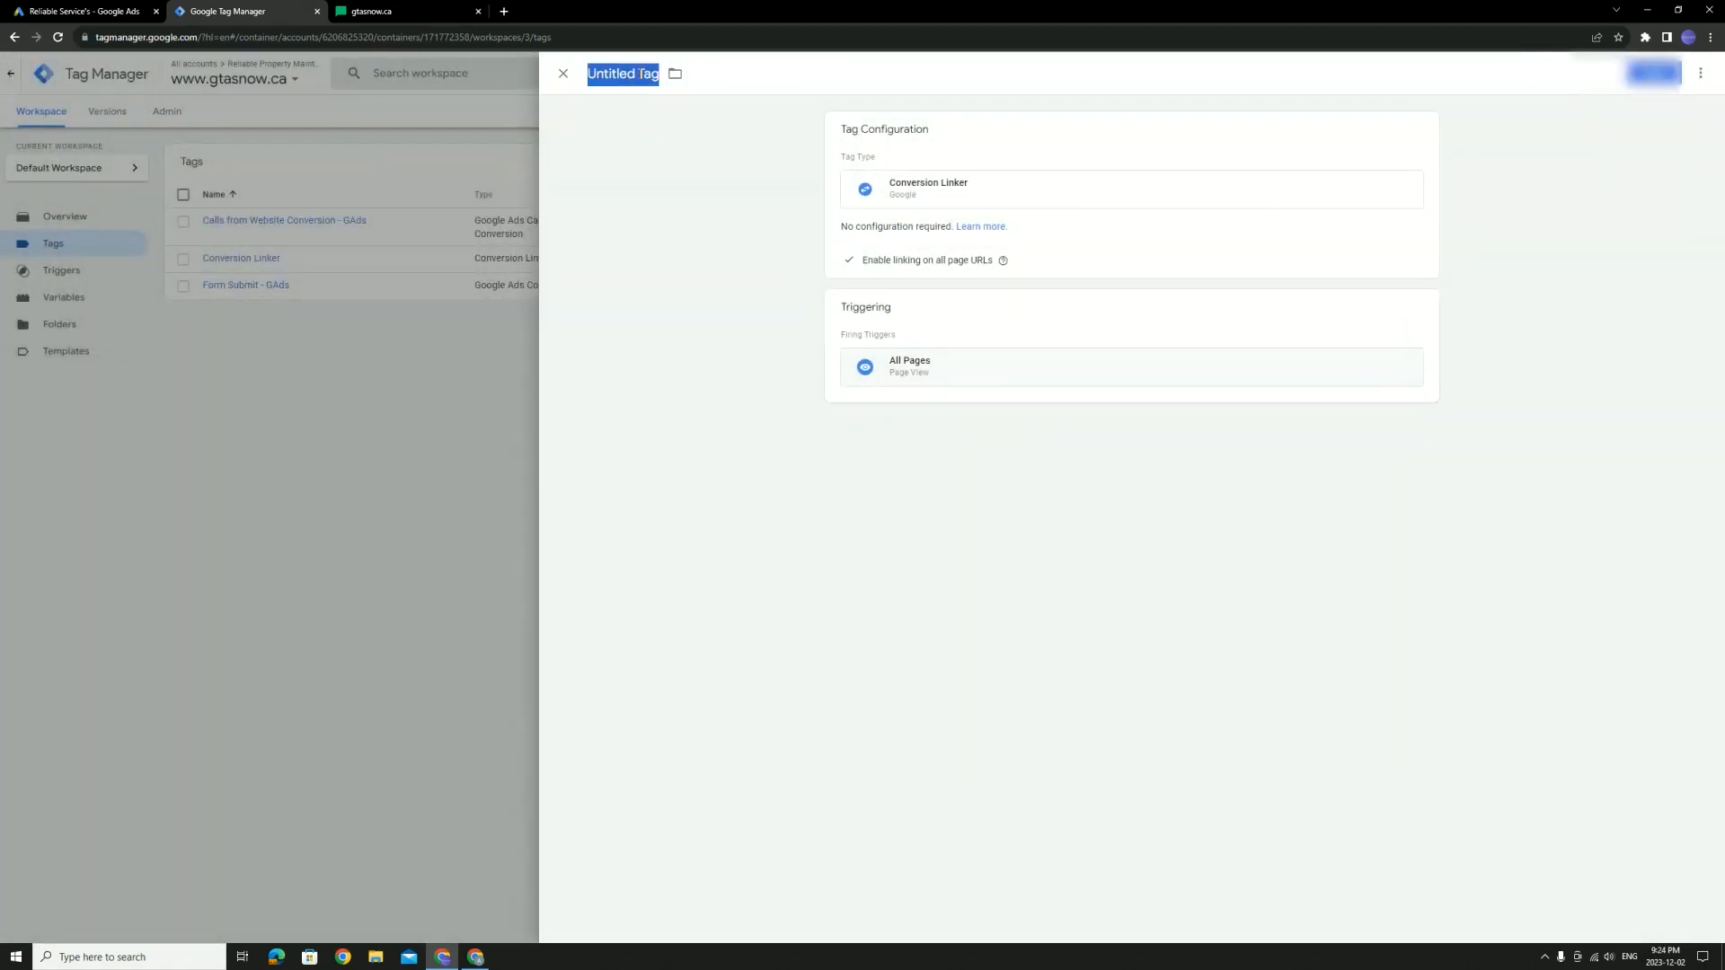
pyautogui.write('Conversi')
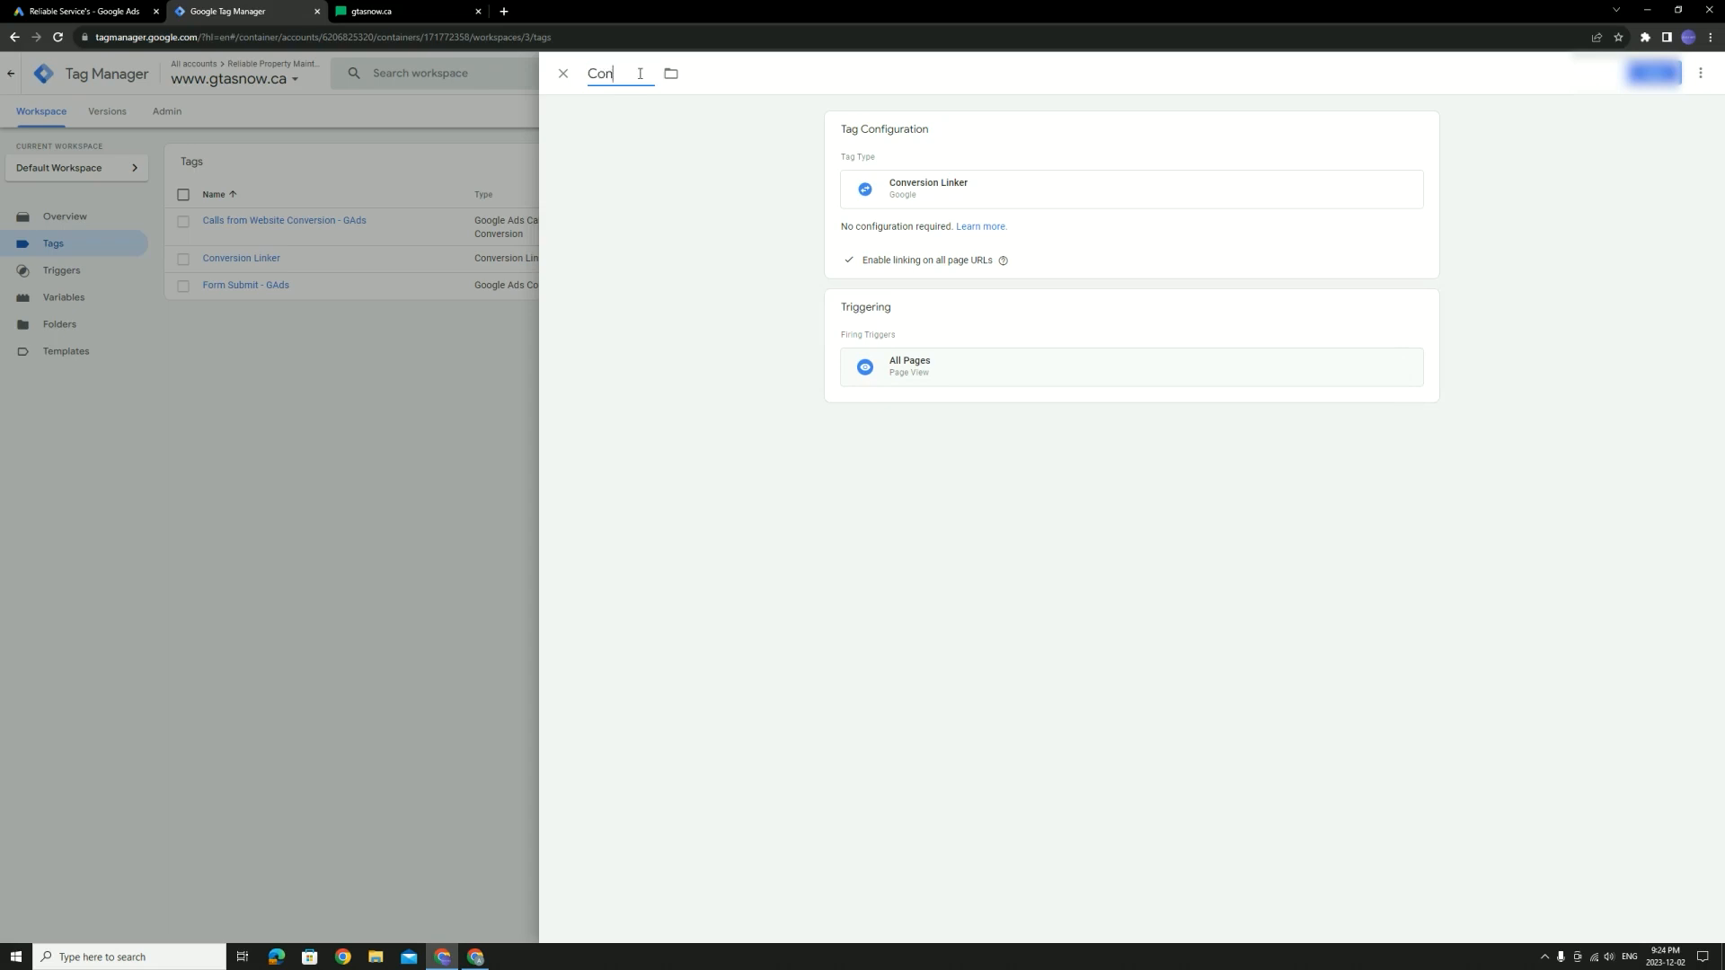
pyautogui.write('on linker [example]')
pyautogui.click(1654, 73)
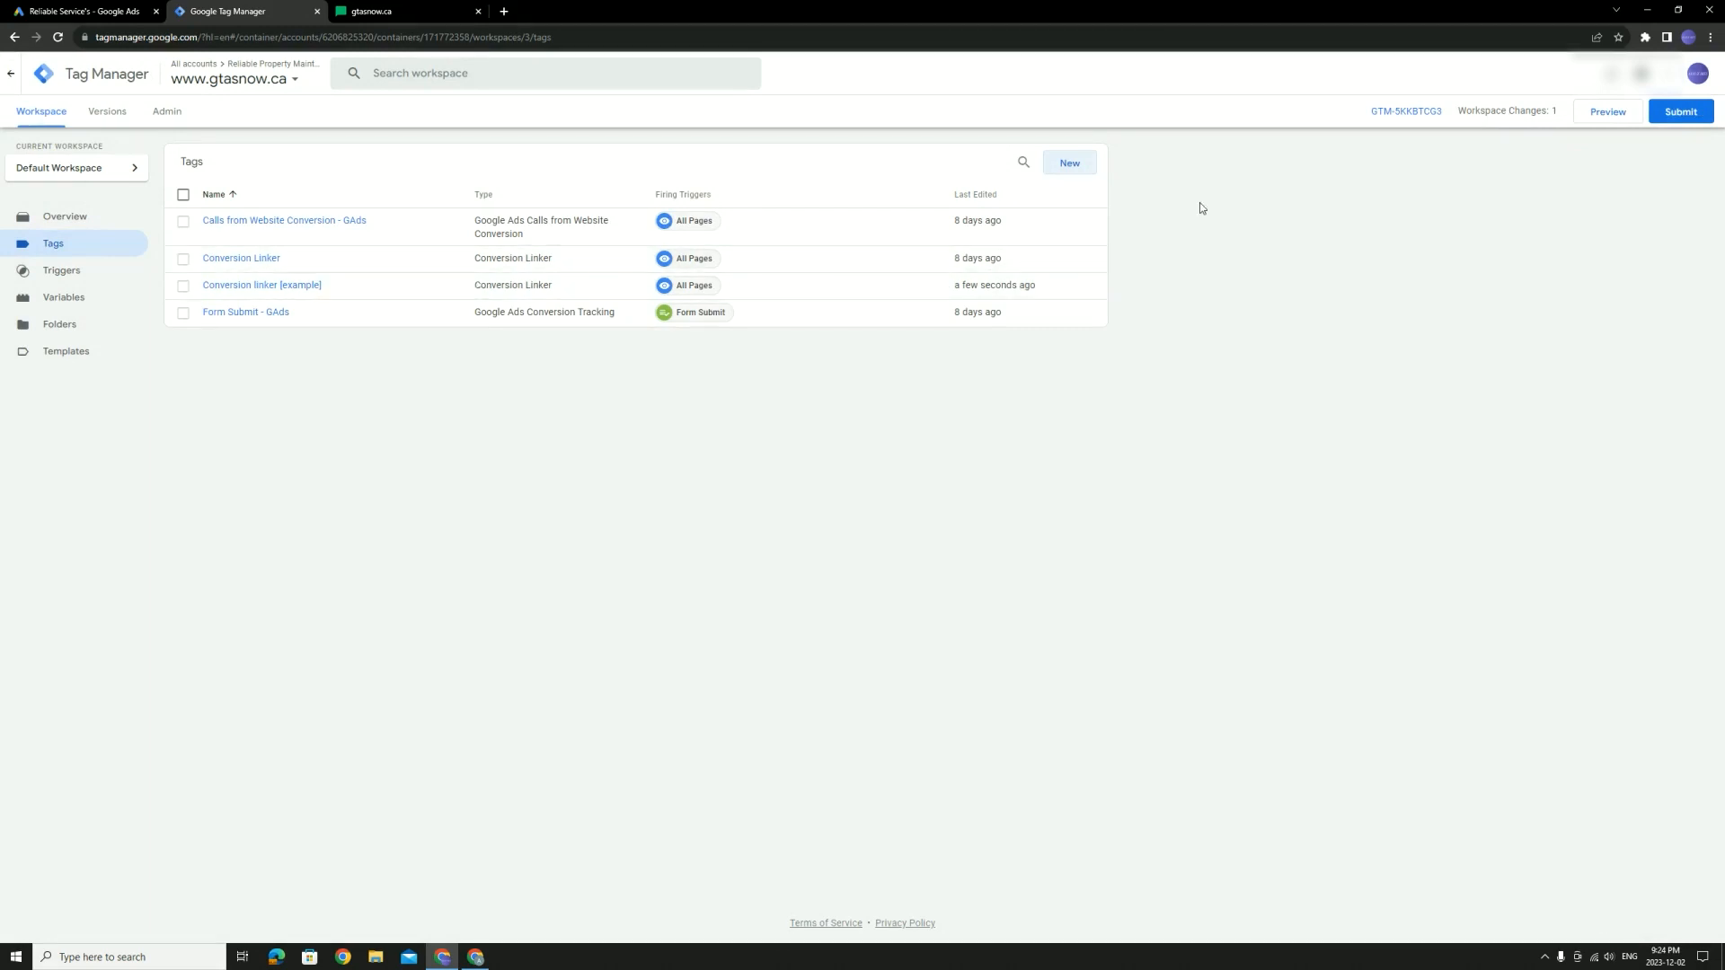
# Start a new tag of type Google Ads Calls from Website Conversion
pyautogui.click(1094, 170)
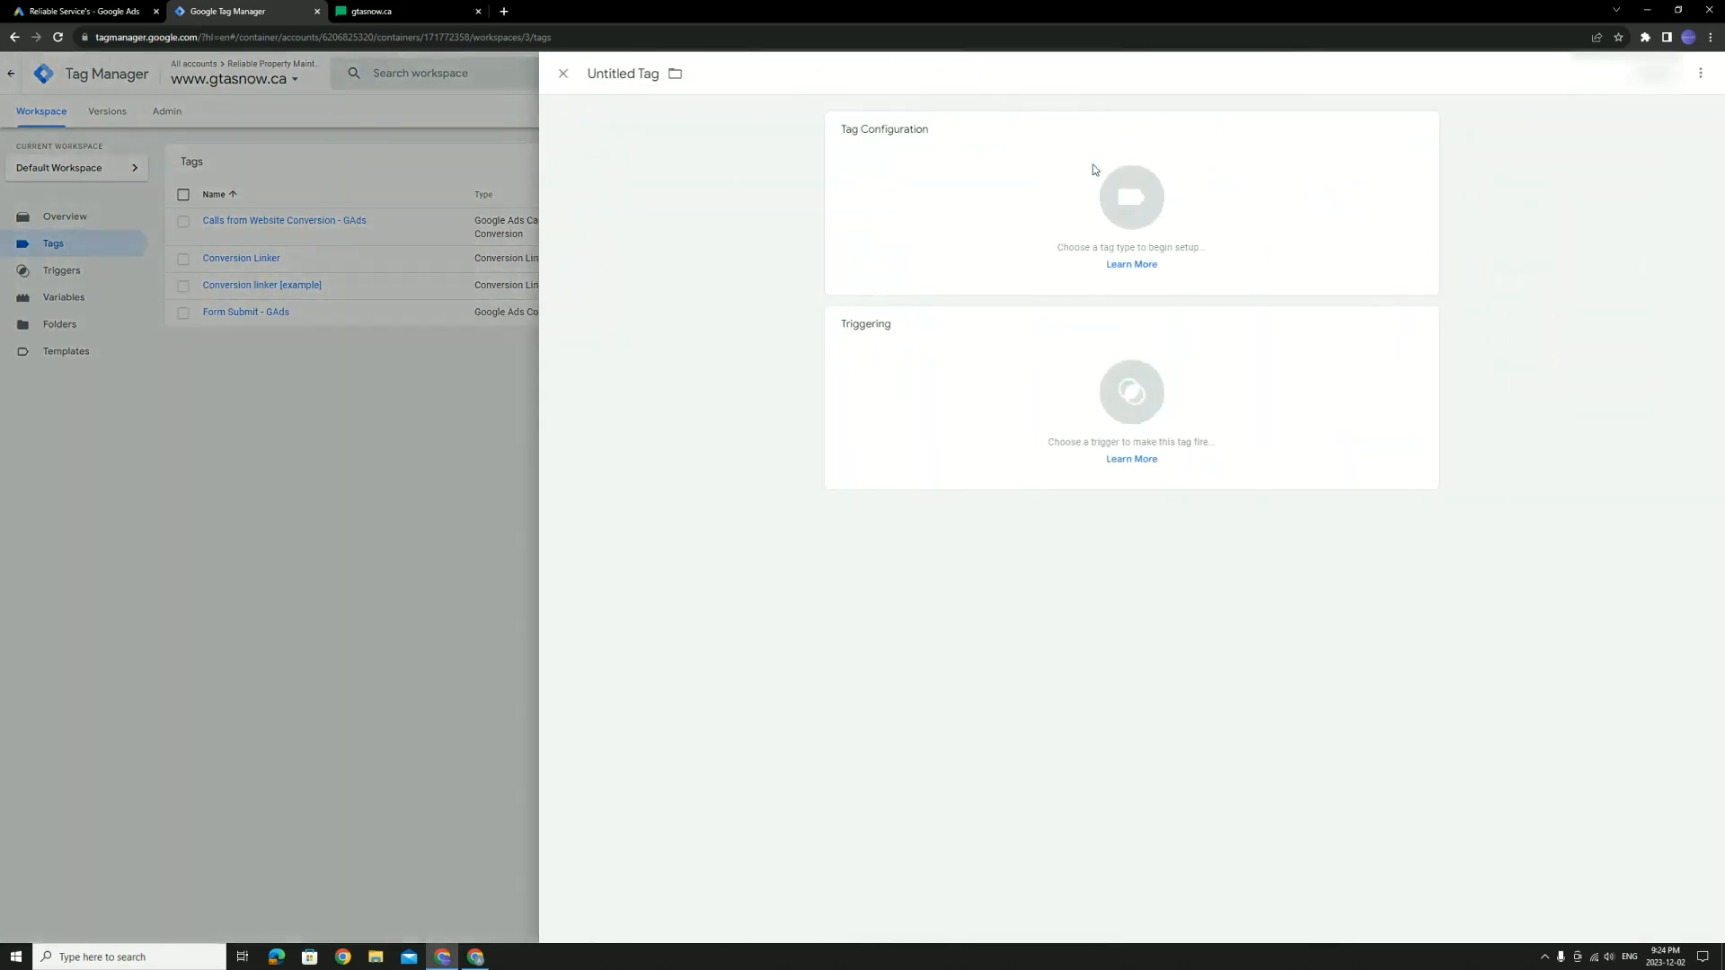
pyautogui.click(1031, 154)
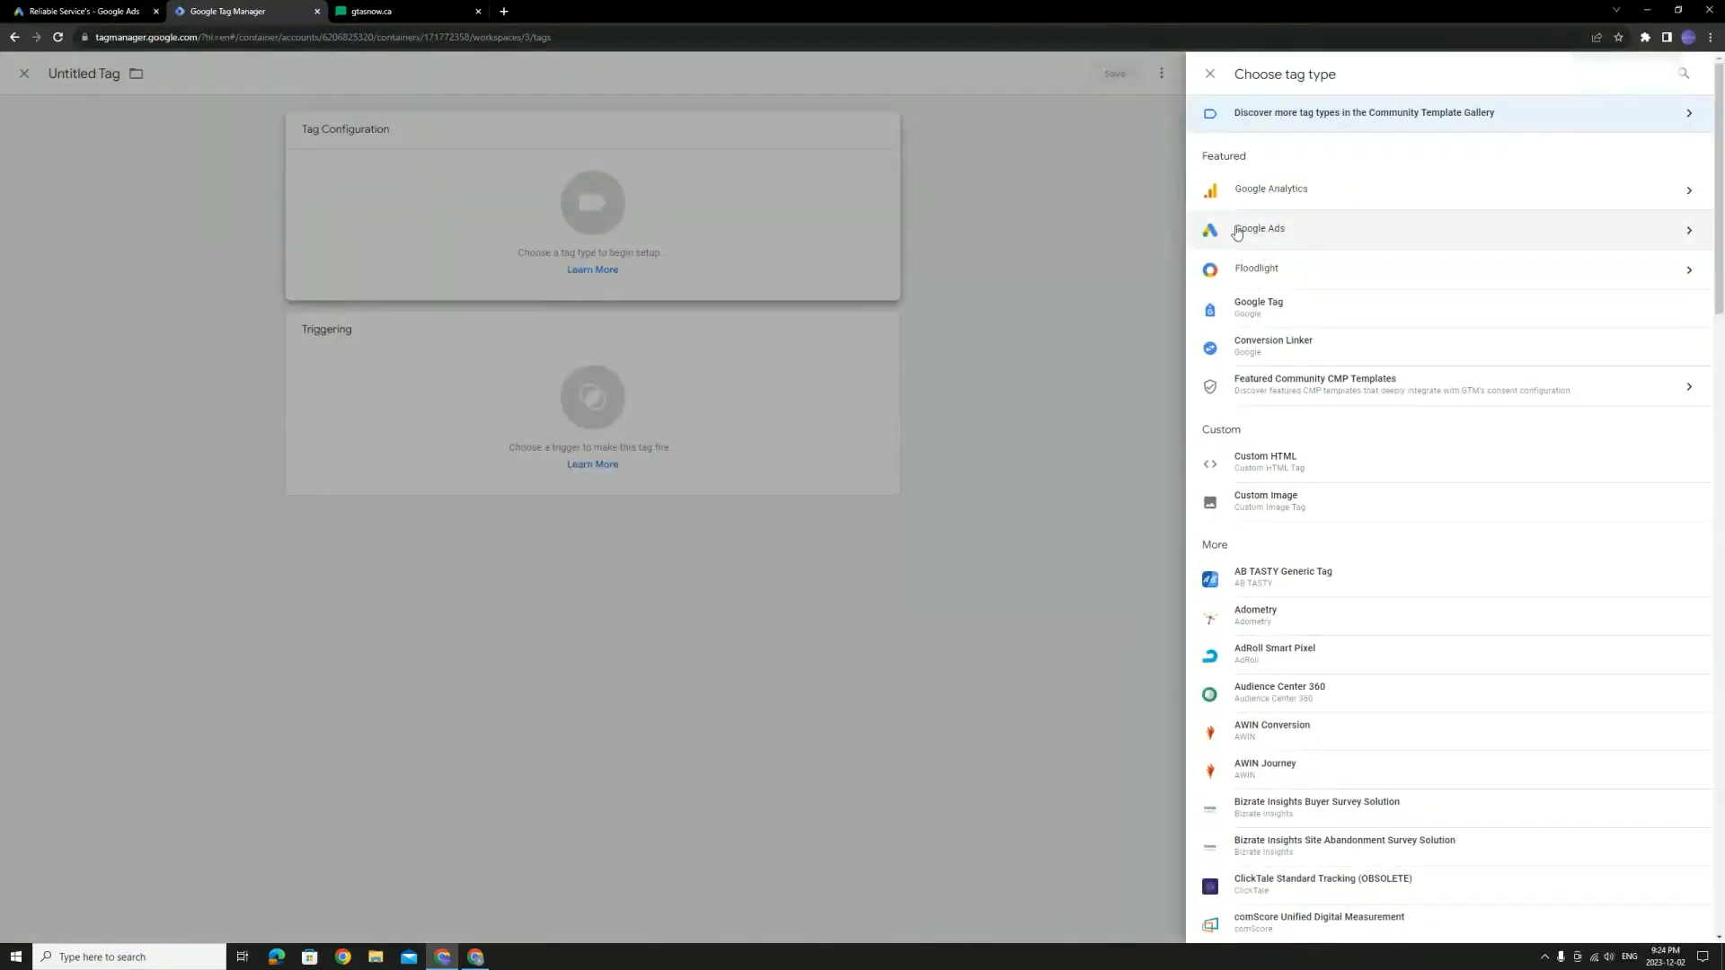
pyautogui.click(1329, 239)
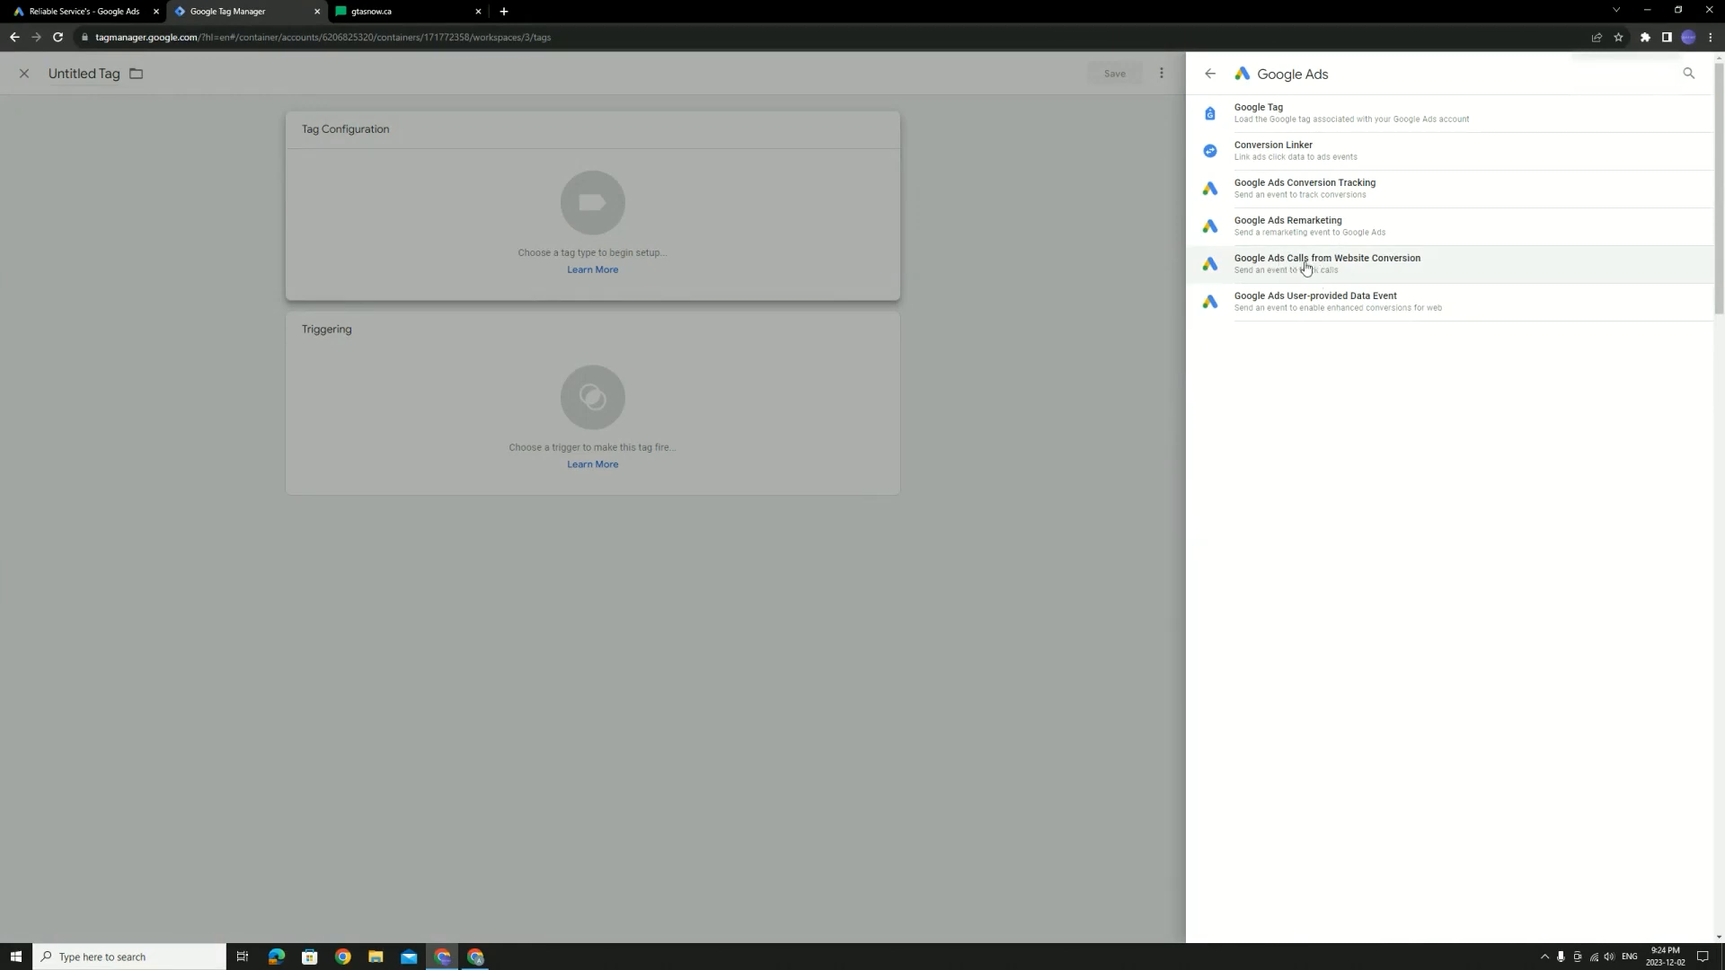
pyautogui.click(1357, 266)
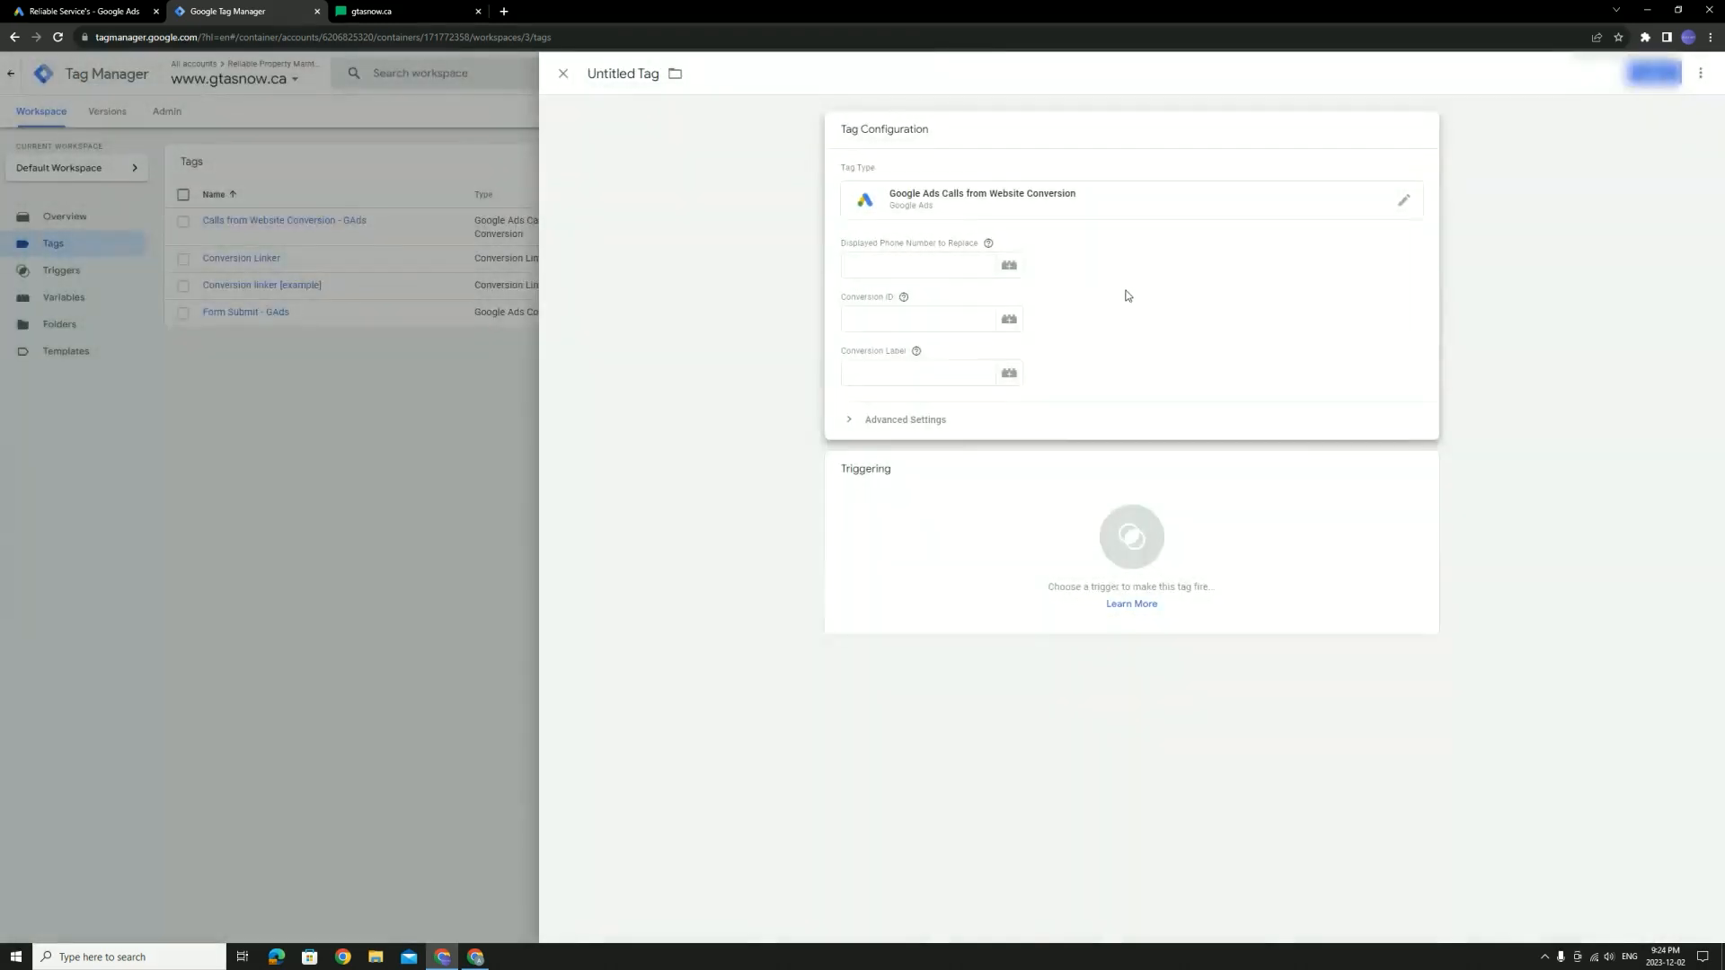
# Enter the website's displayed phone number as the number to replace, checking it against the live site
pyautogui.click(880, 268)
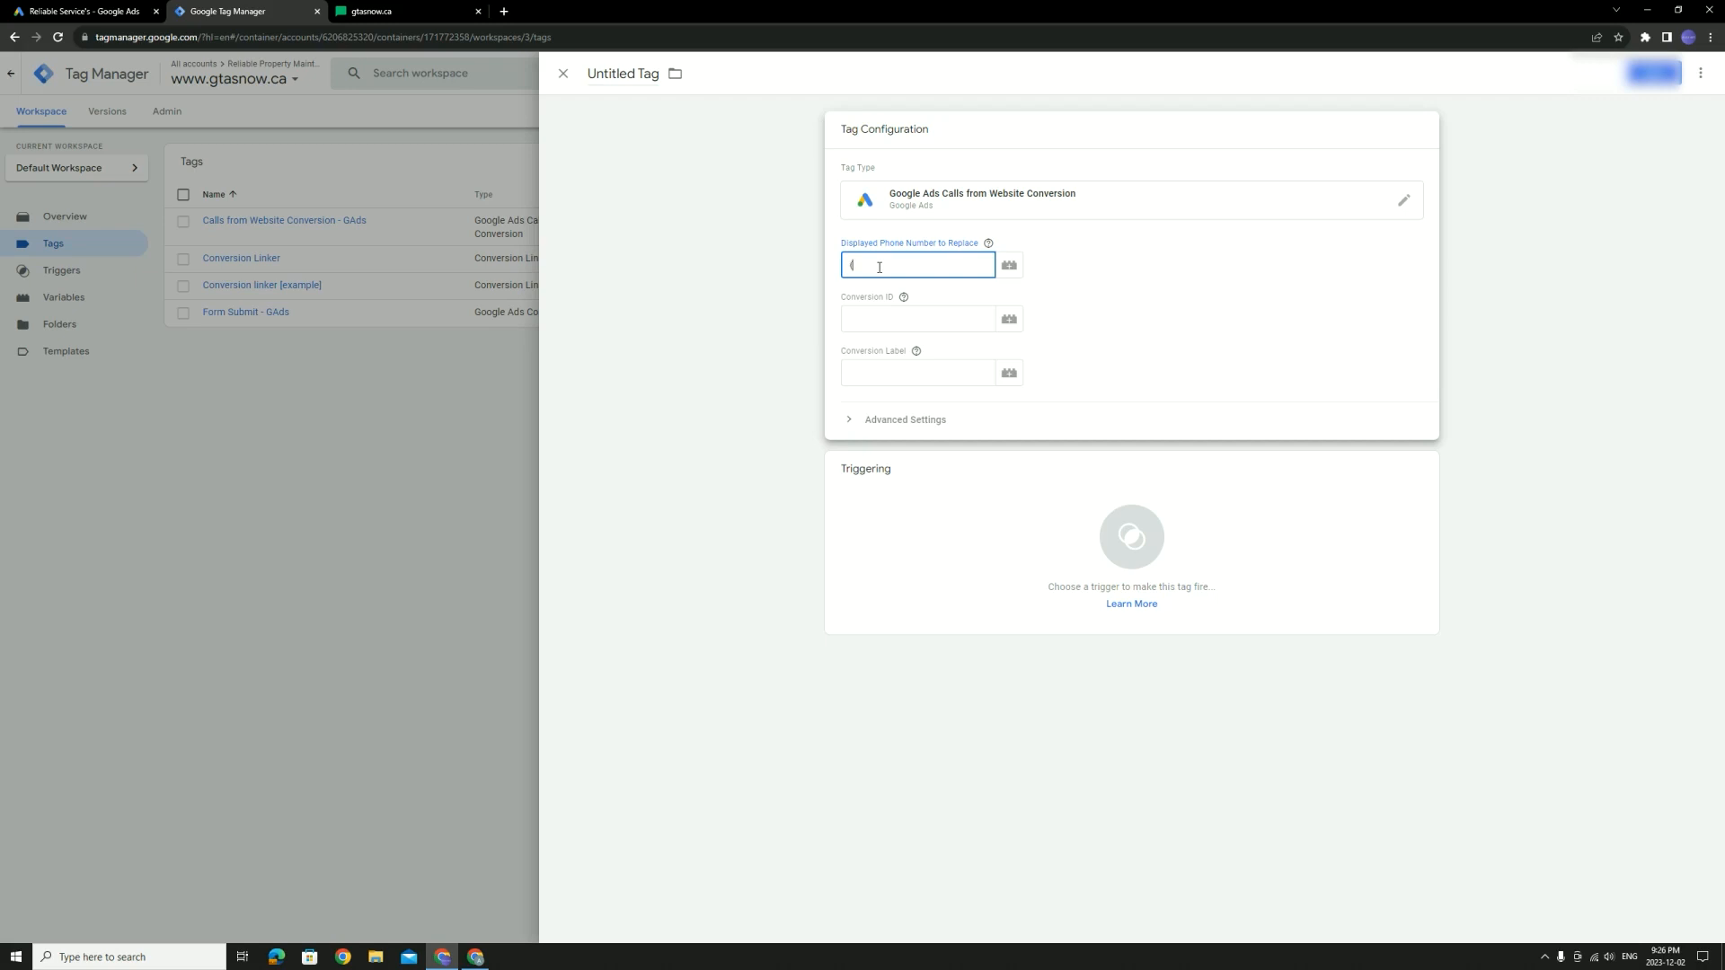
pyautogui.moveTo(940, 266); pyautogui.dragTo(810, 268)
pyautogui.click(395, 12)
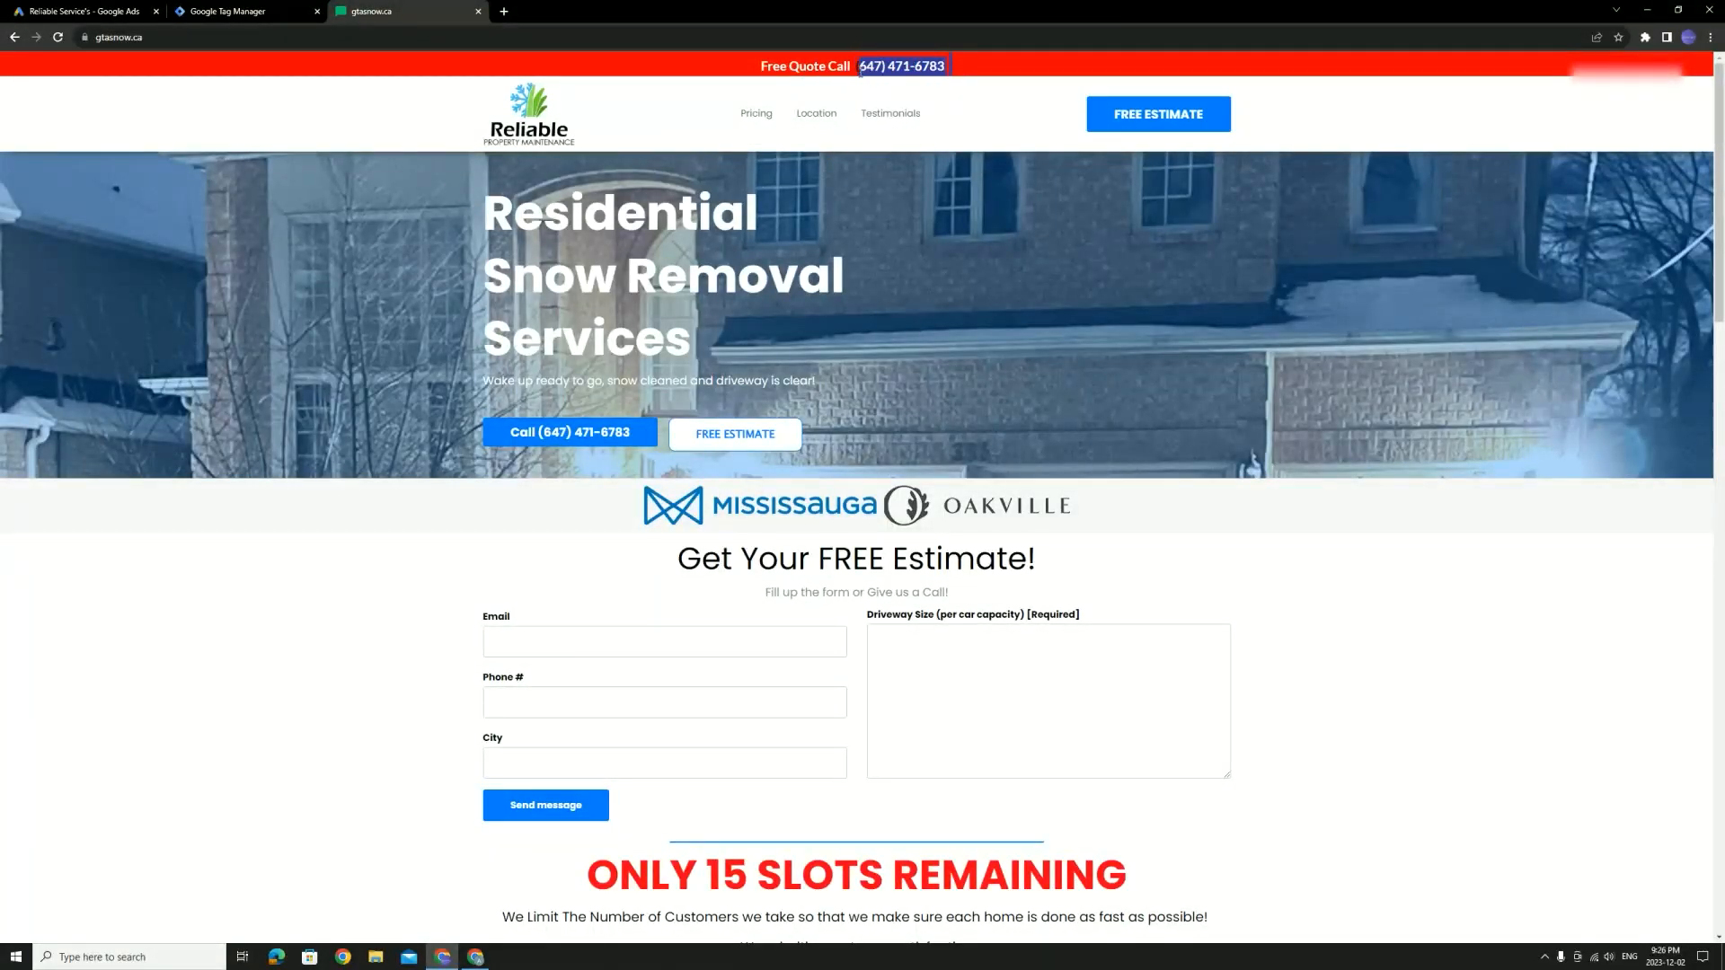
pyautogui.click(193, 11)
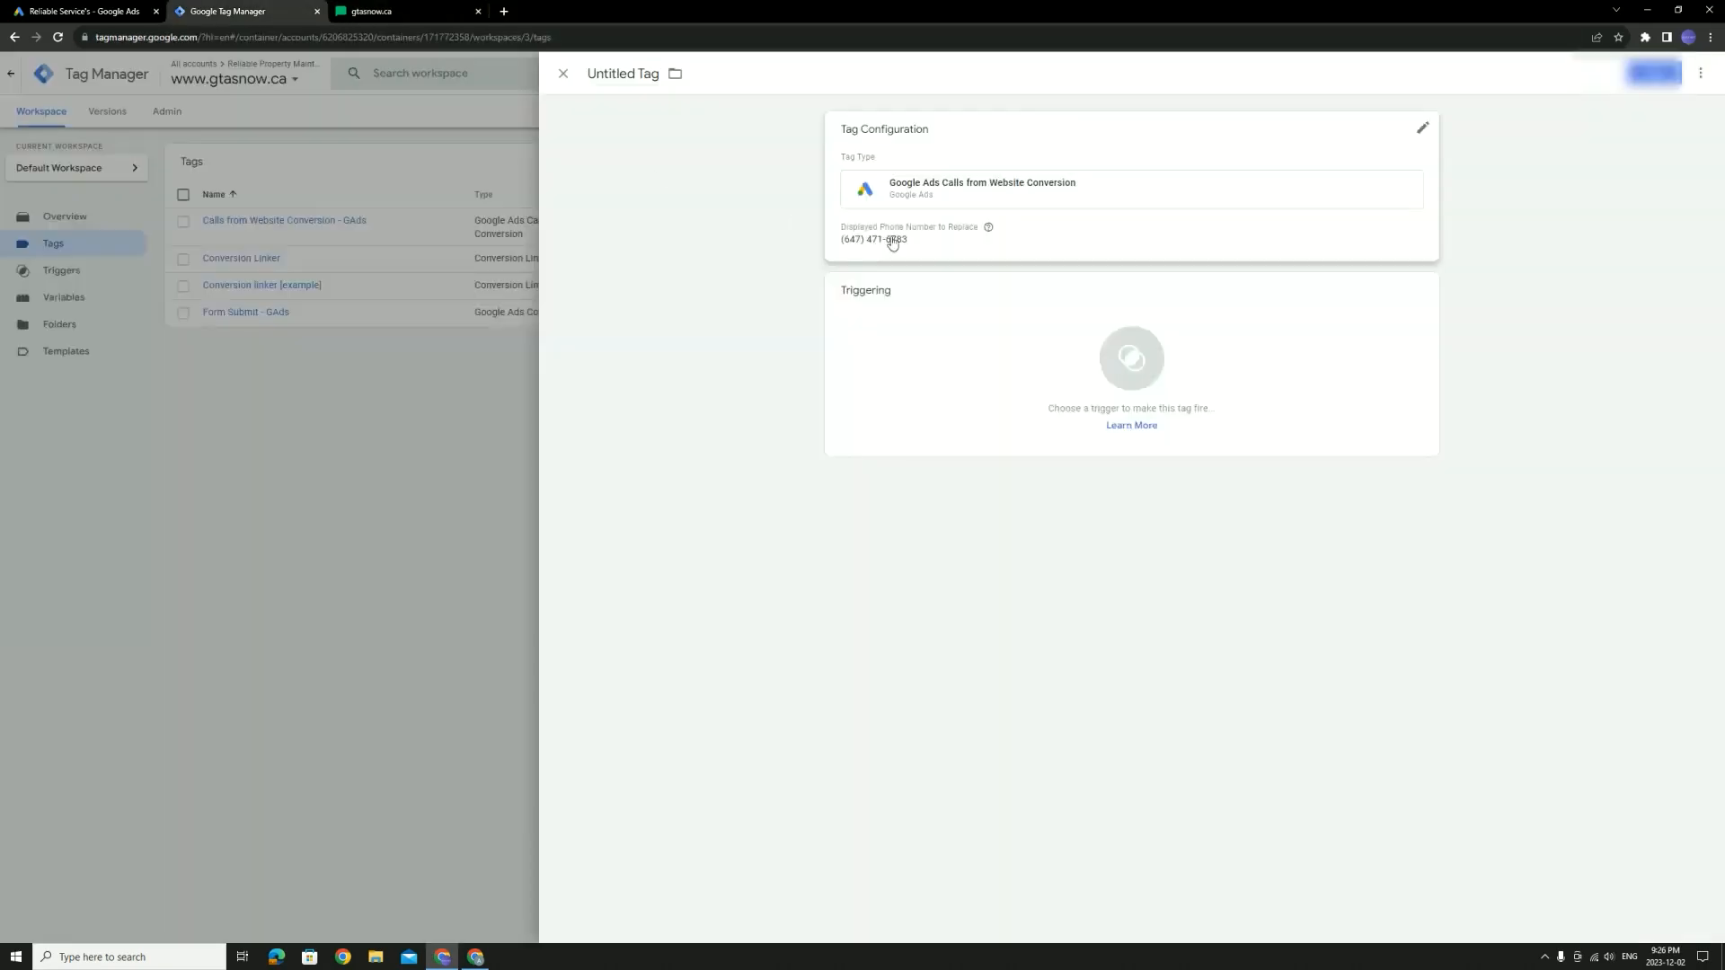
# Paste the Conversion ID from the Google Ads conversion action into the tag's Conversion ID field
pyautogui.click(1392, 160)
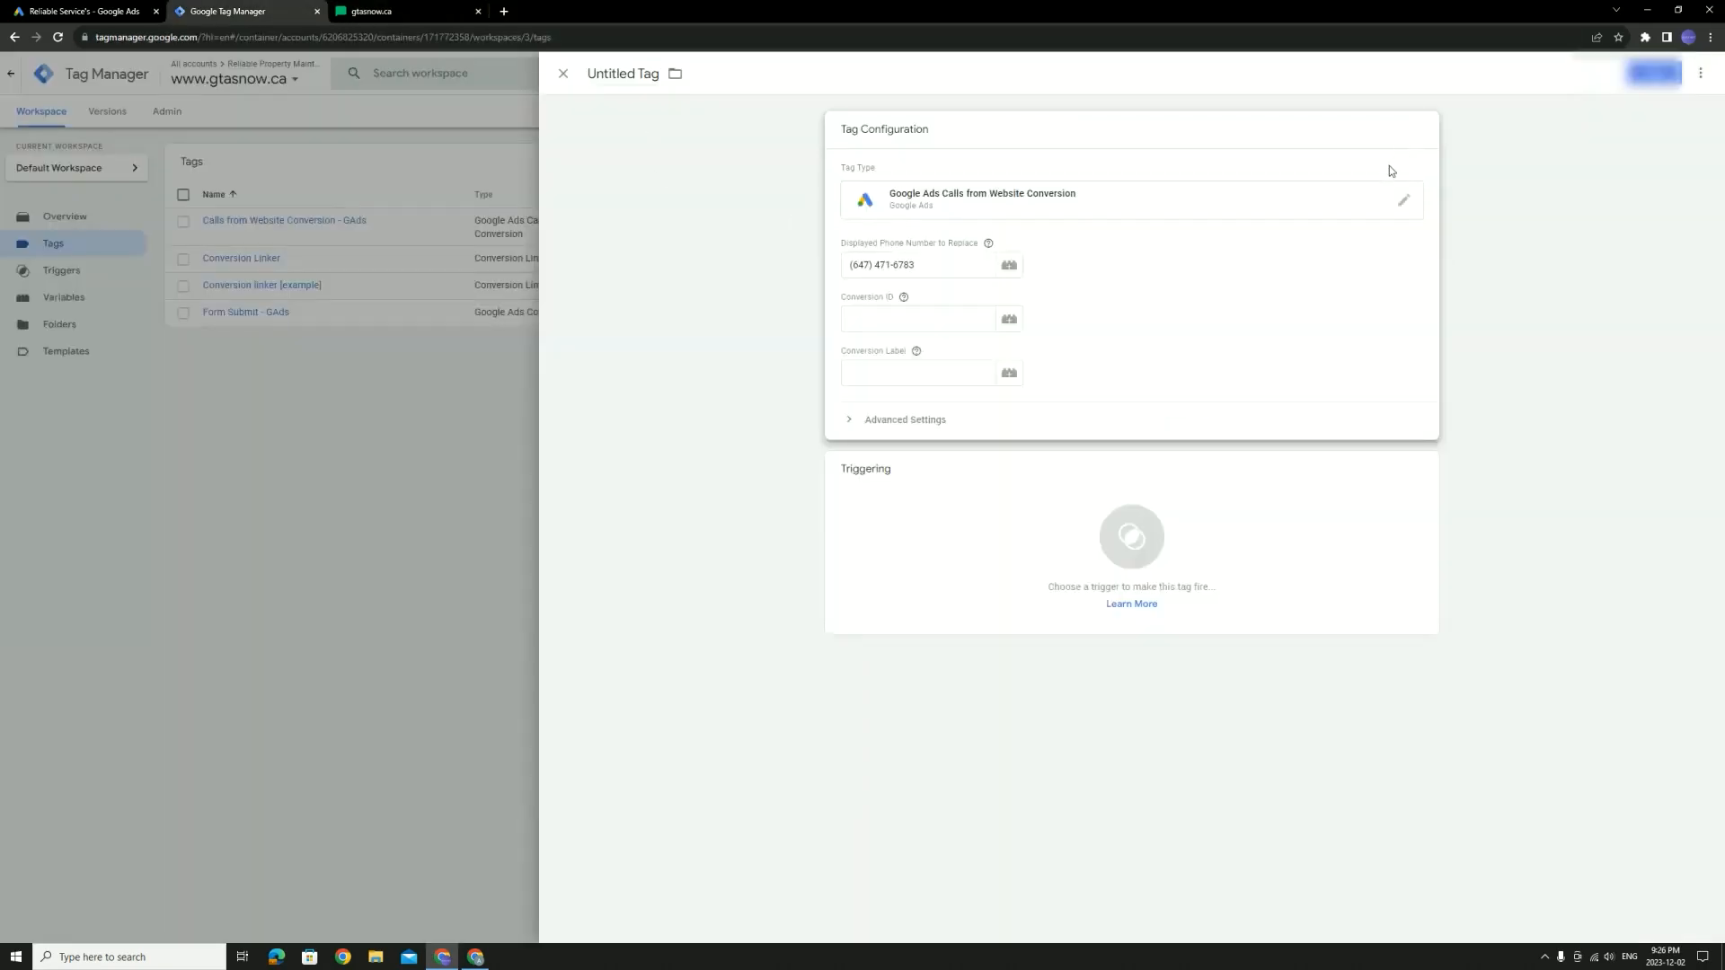
pyautogui.click(913, 325)
pyautogui.click(910, 373)
pyautogui.click(913, 310)
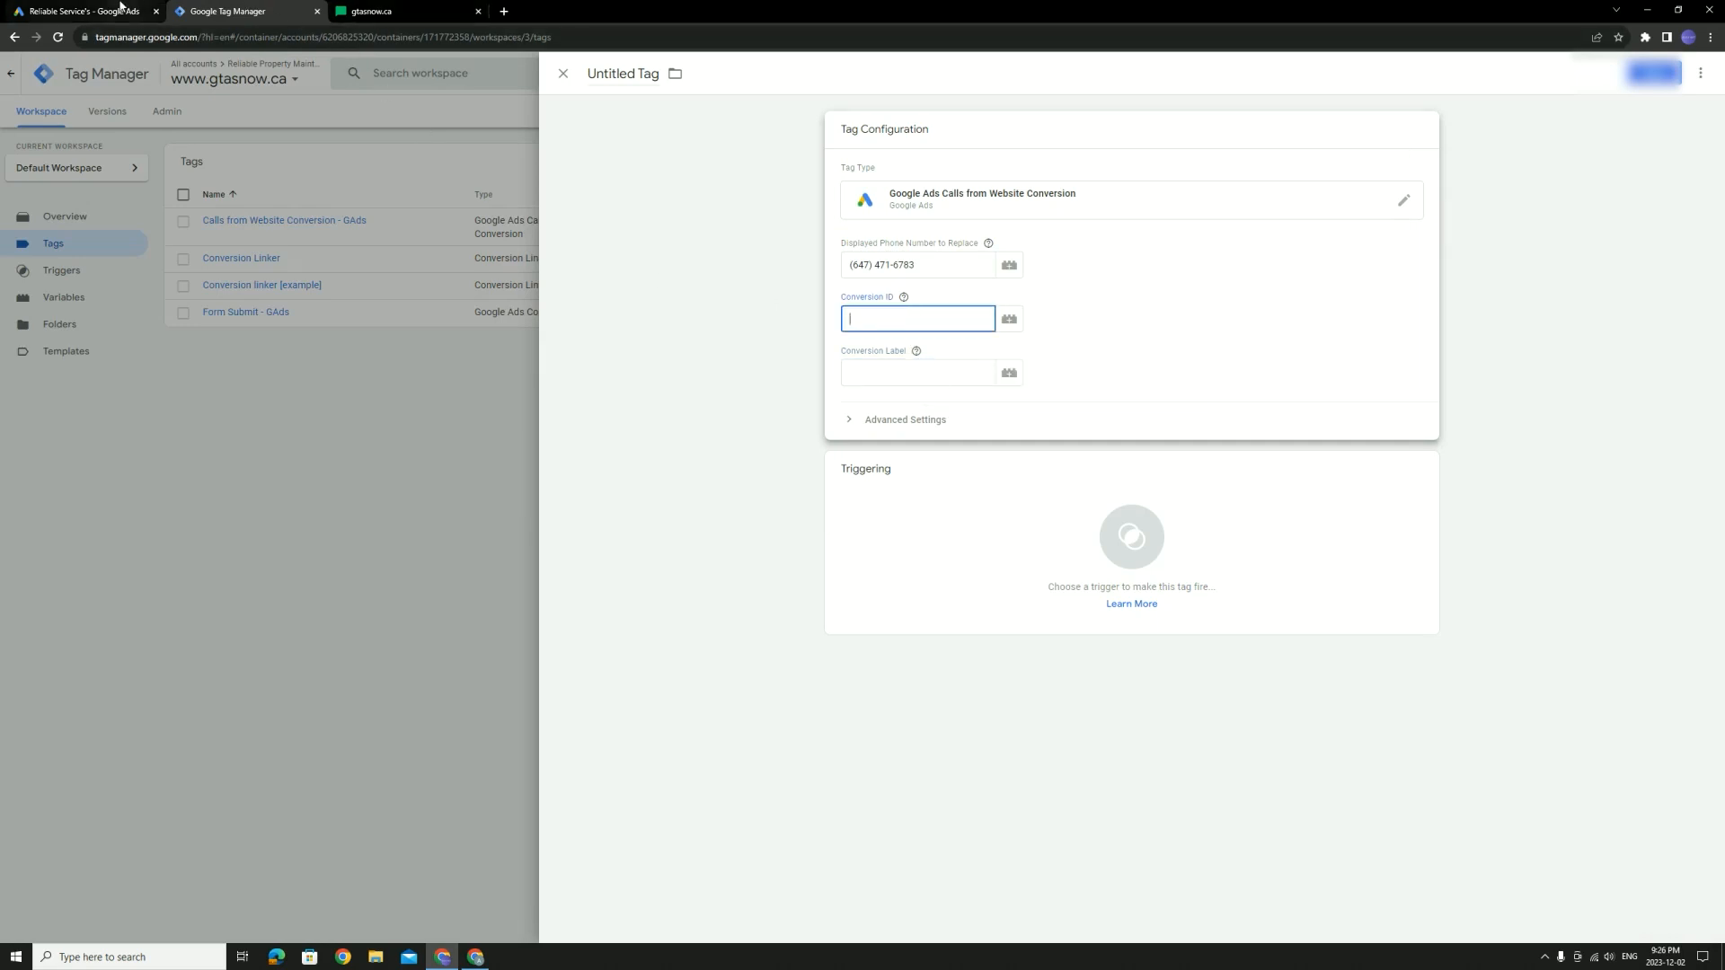
pyautogui.click(86, 11)
pyautogui.moveTo(775, 340); pyautogui.dragTo(706, 343)
pyautogui.hotkey('ctrl', 'c')
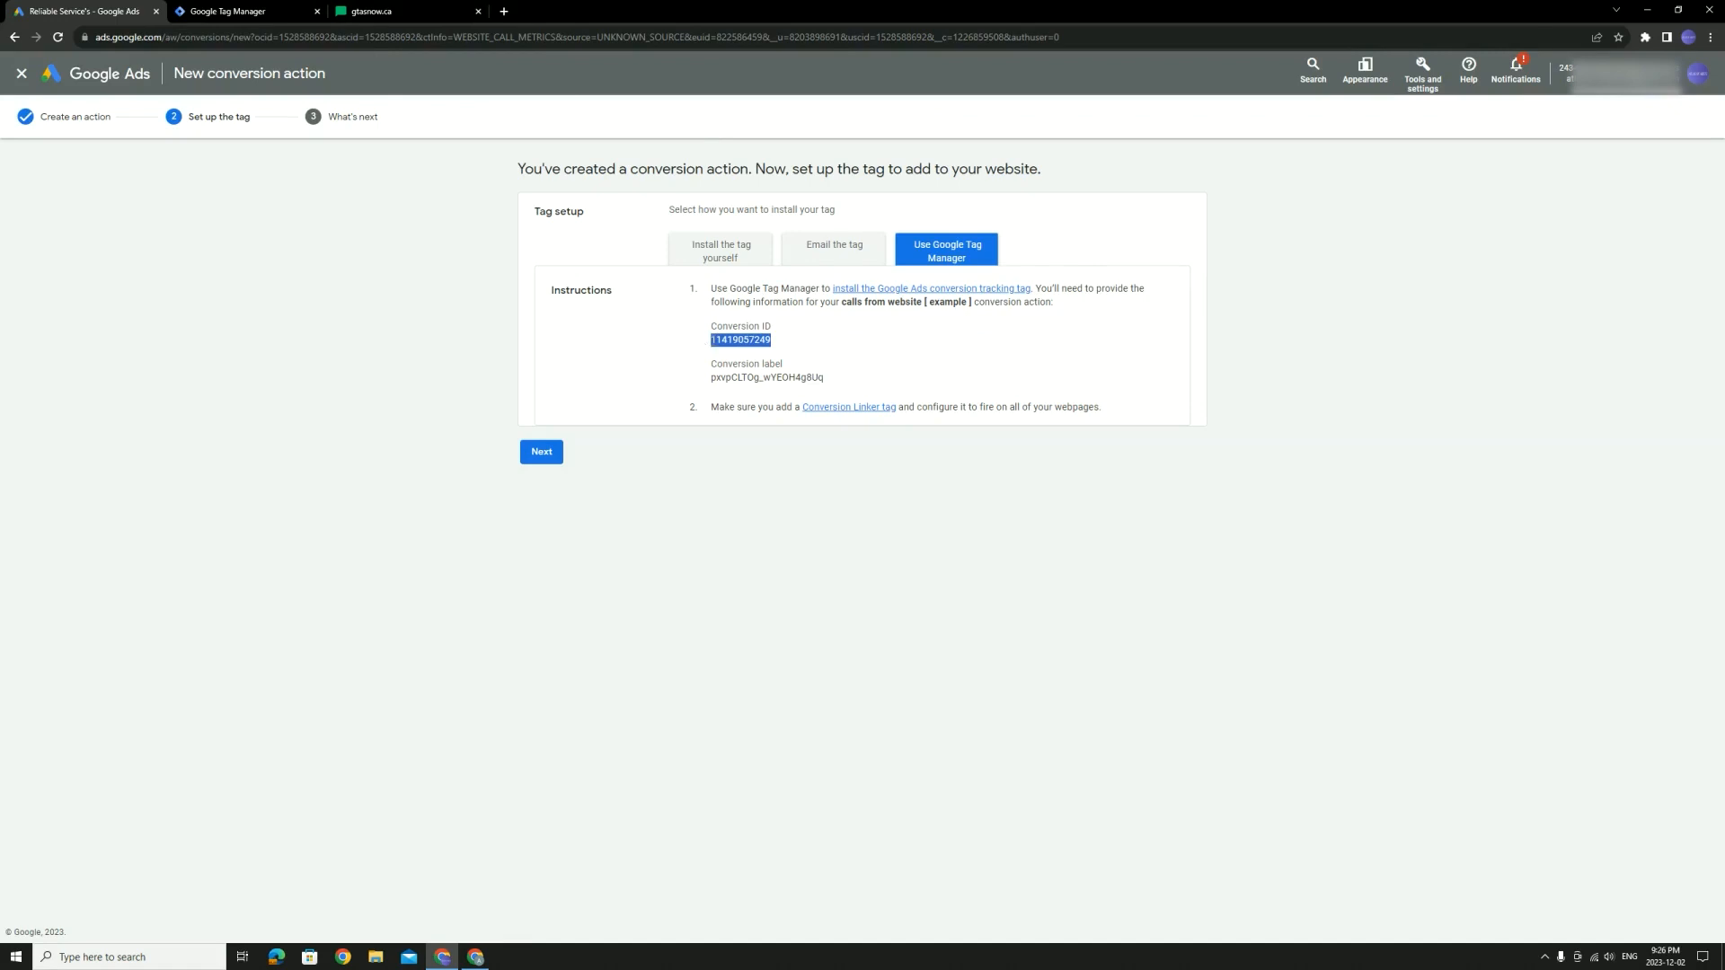
pyautogui.click(220, 11)
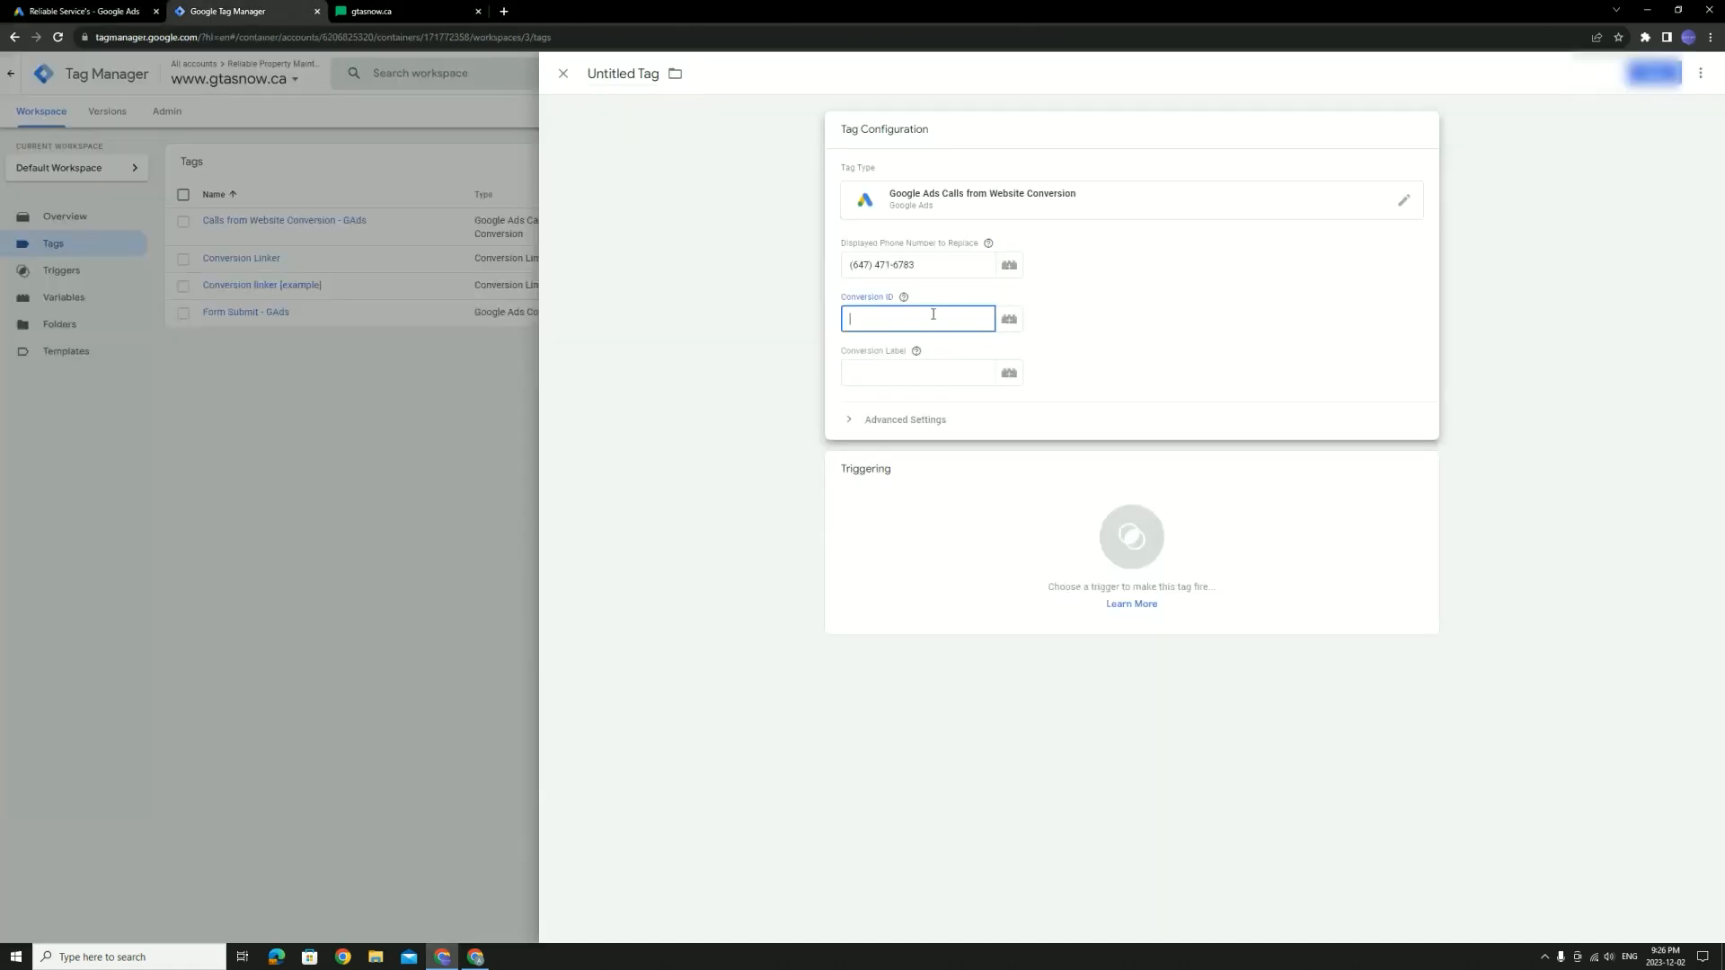
pyautogui.hotkey('ctrl', 'v')
# Copy the conversion label from Google Ads and paste it into the tag's Conversion Label field
pyautogui.click(85, 11)
pyautogui.moveTo(824, 379); pyautogui.dragTo(710, 384)
pyautogui.hotkey('ctrl', 'c')
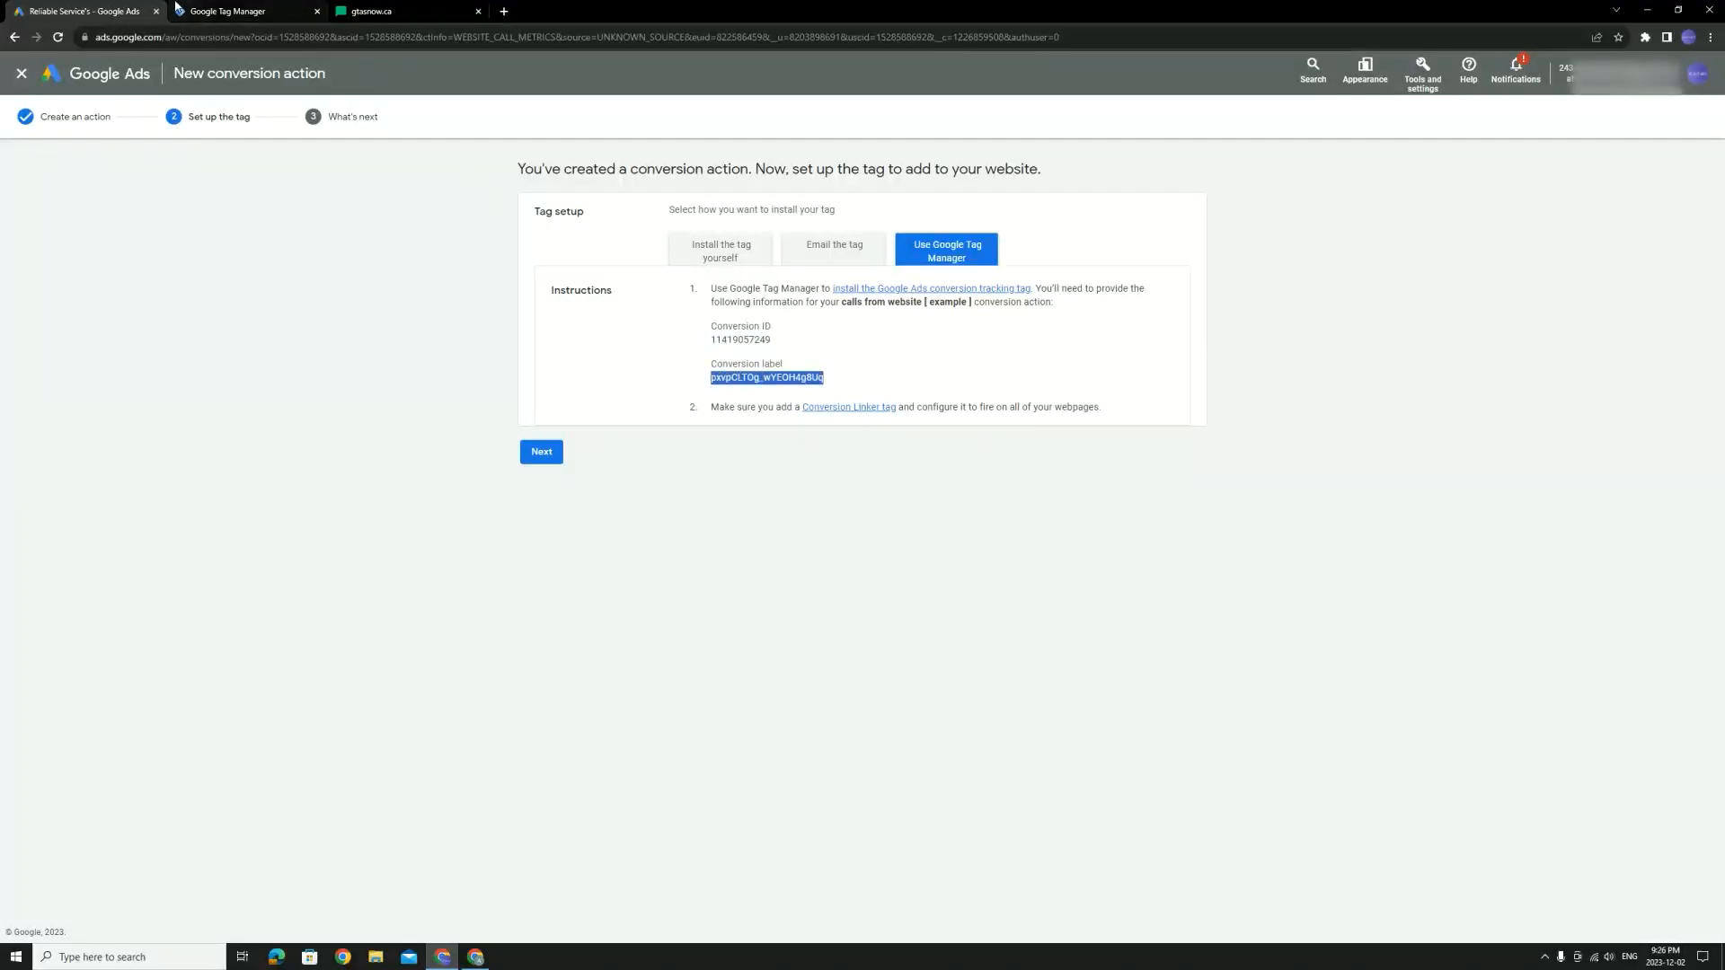
pyautogui.click(227, 10)
pyautogui.click(923, 375)
pyautogui.hotkey('ctrl', 'v')
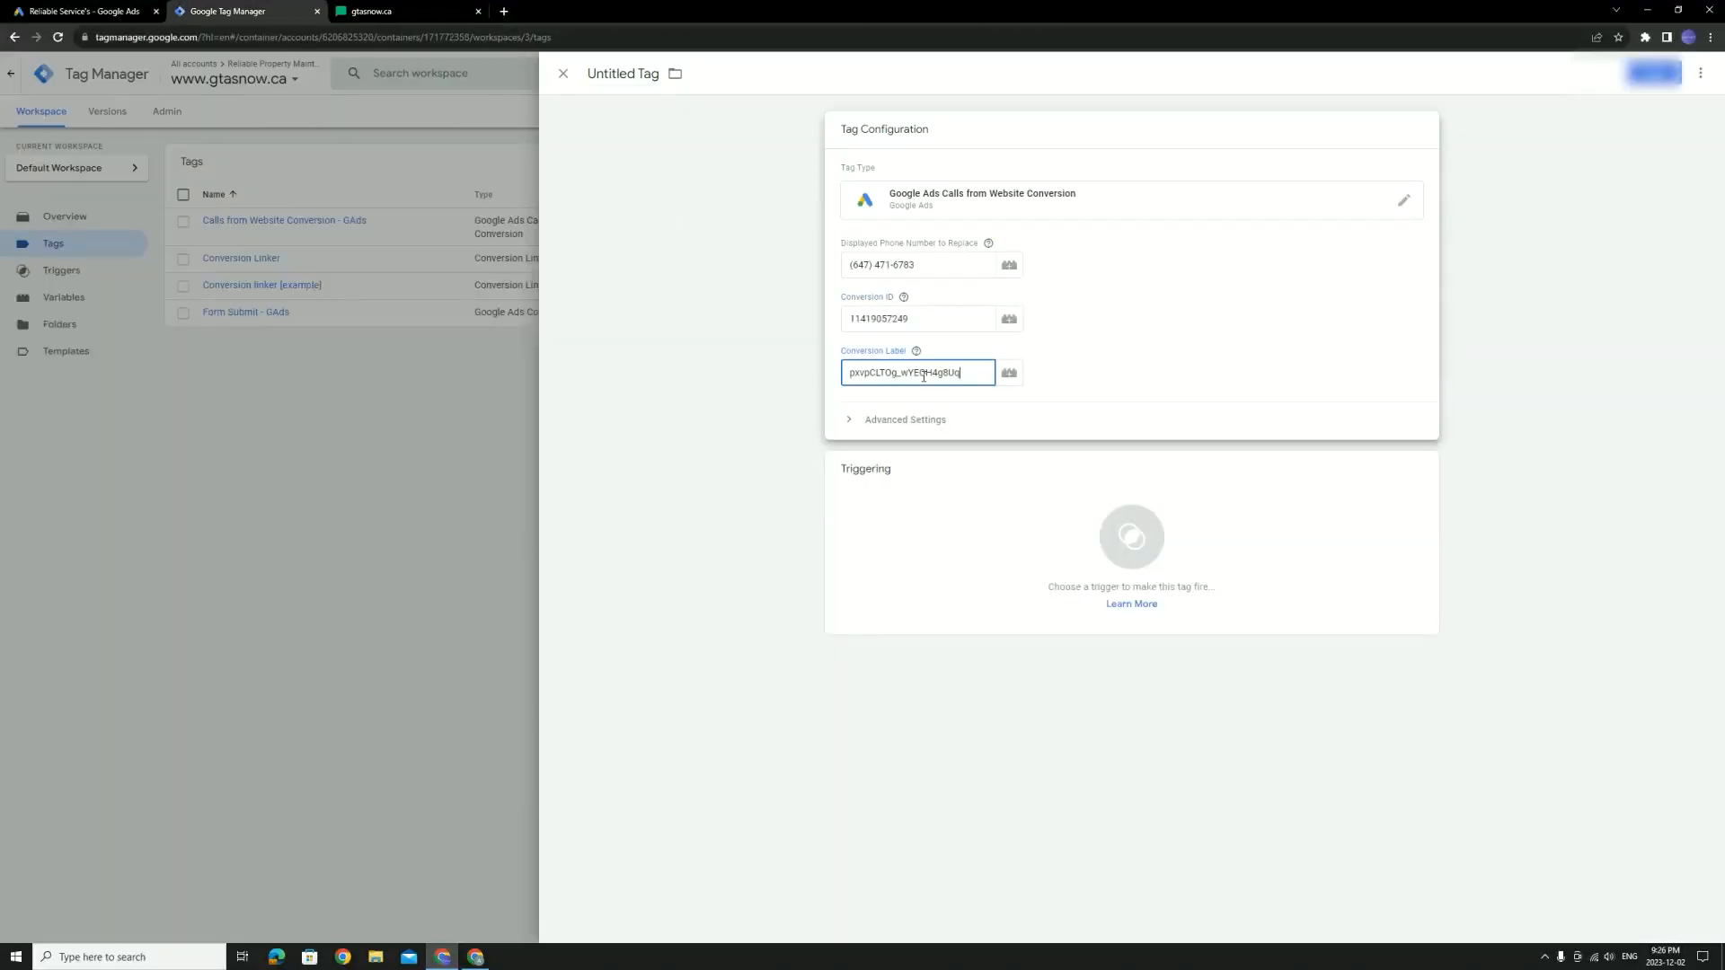
pyautogui.click(1326, 469)
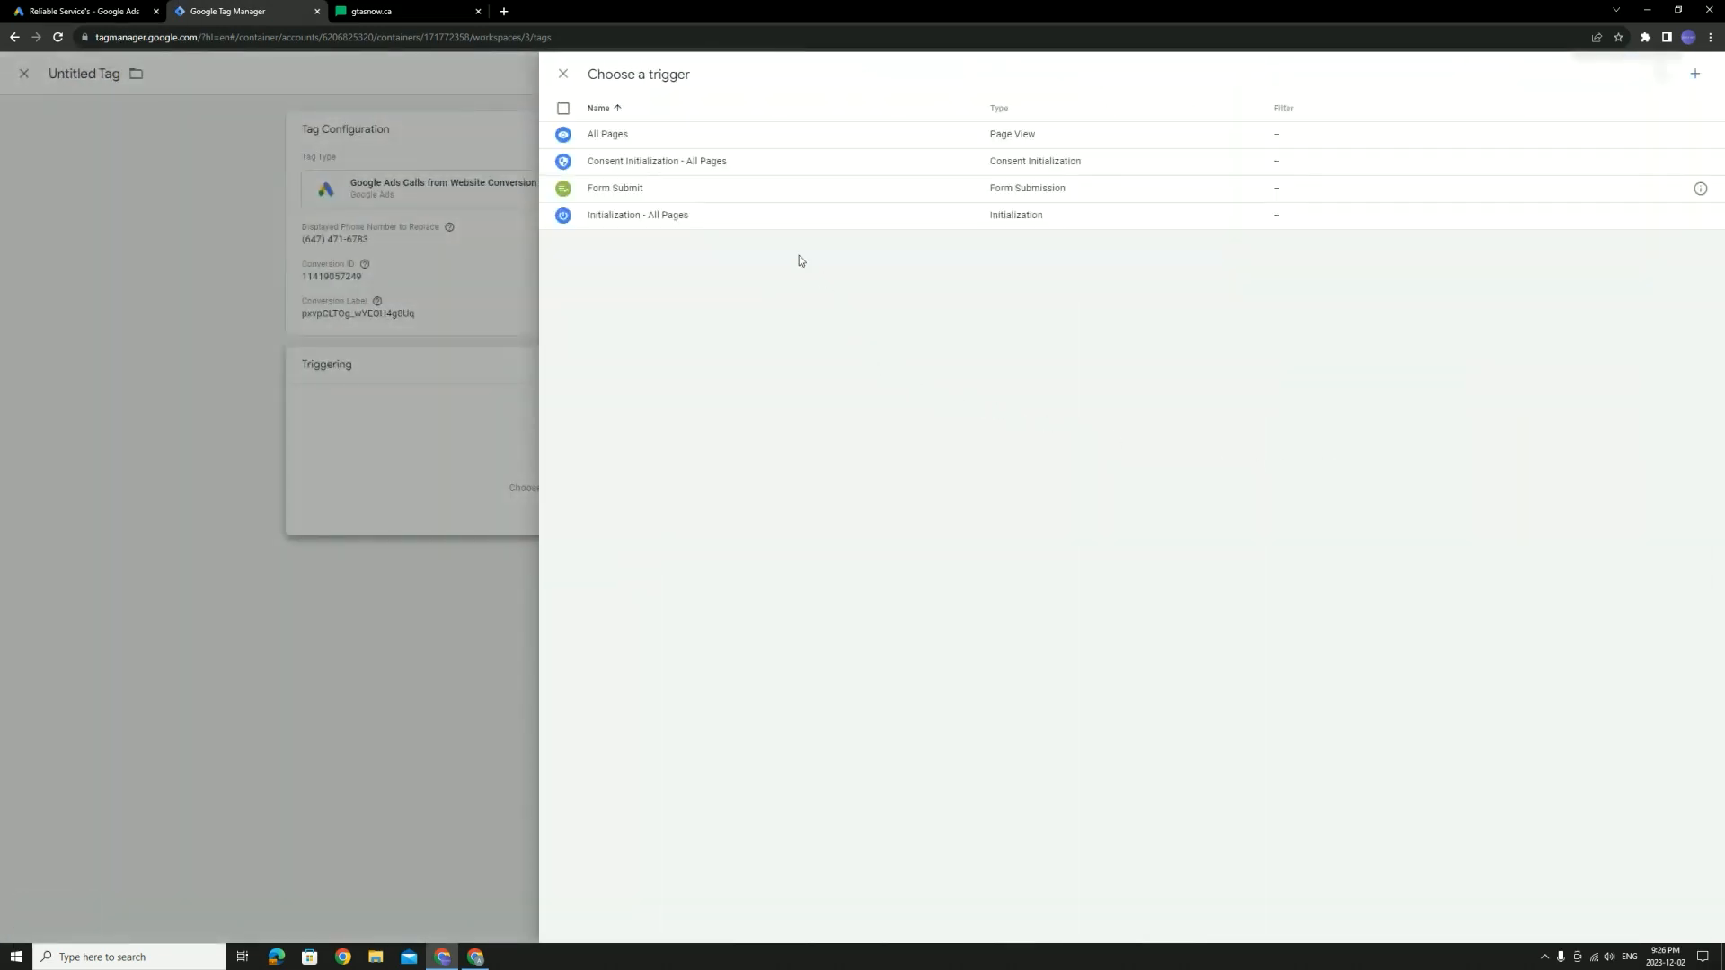
# Set the tag to fire on All Pages, name it 'calls from website GADs [ example ]', and save
pyautogui.click(649, 136)
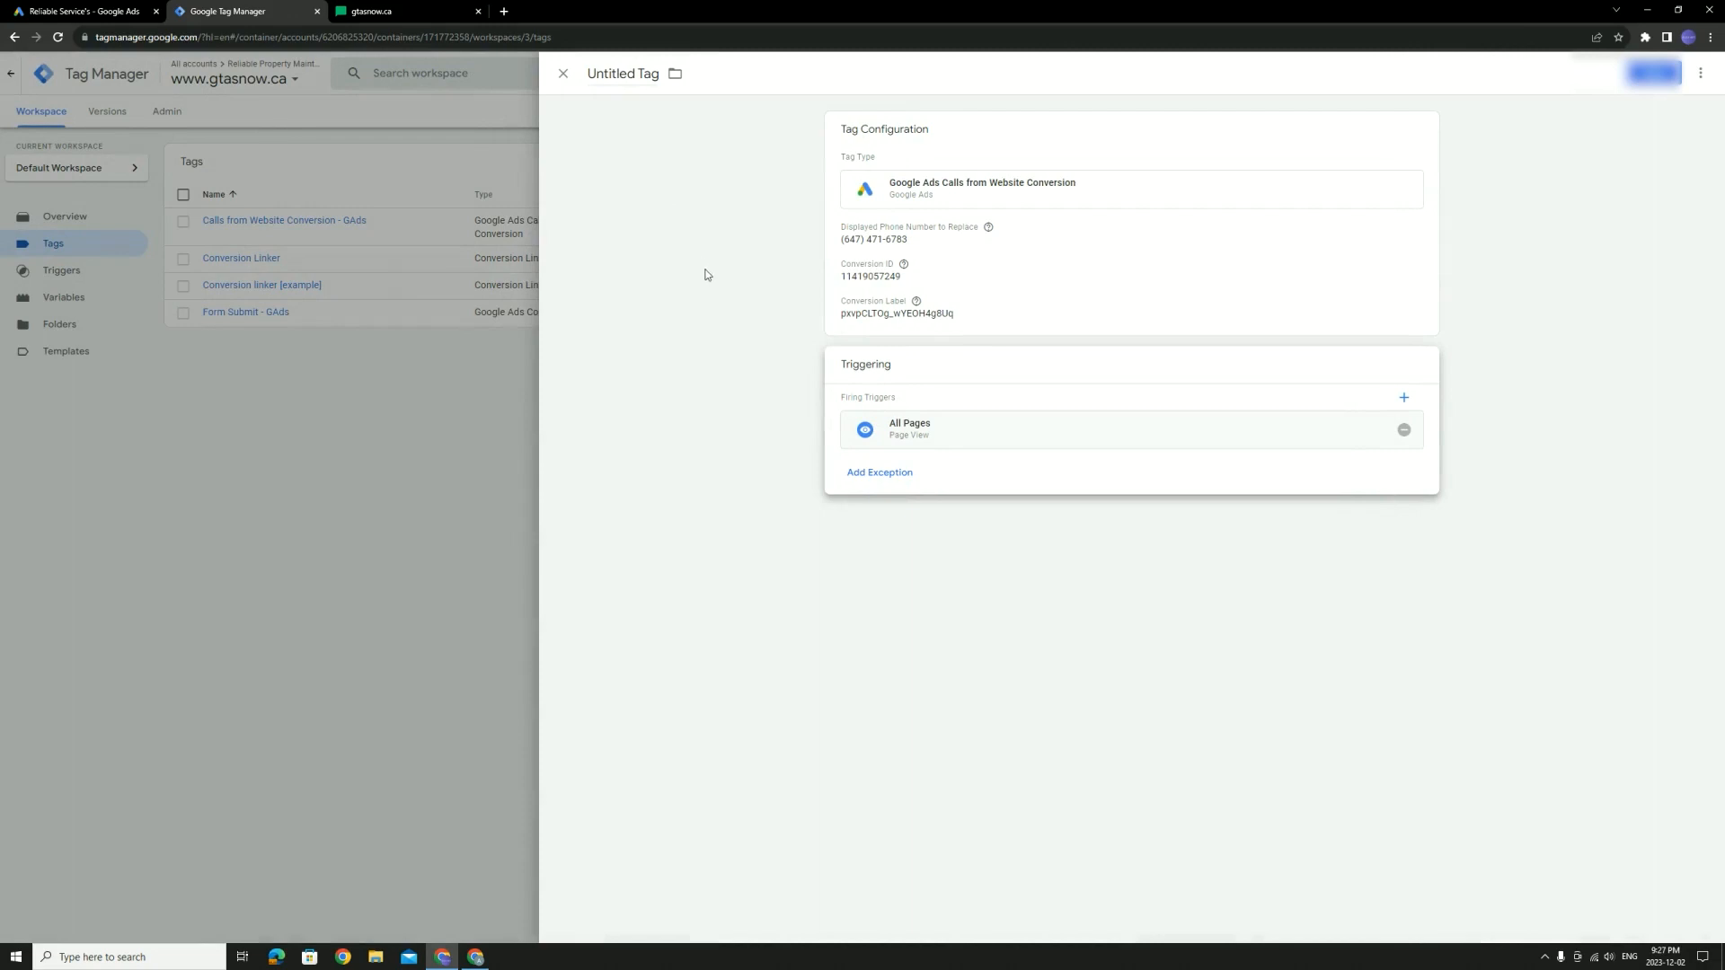
pyautogui.click(704, 268)
pyautogui.click(646, 72)
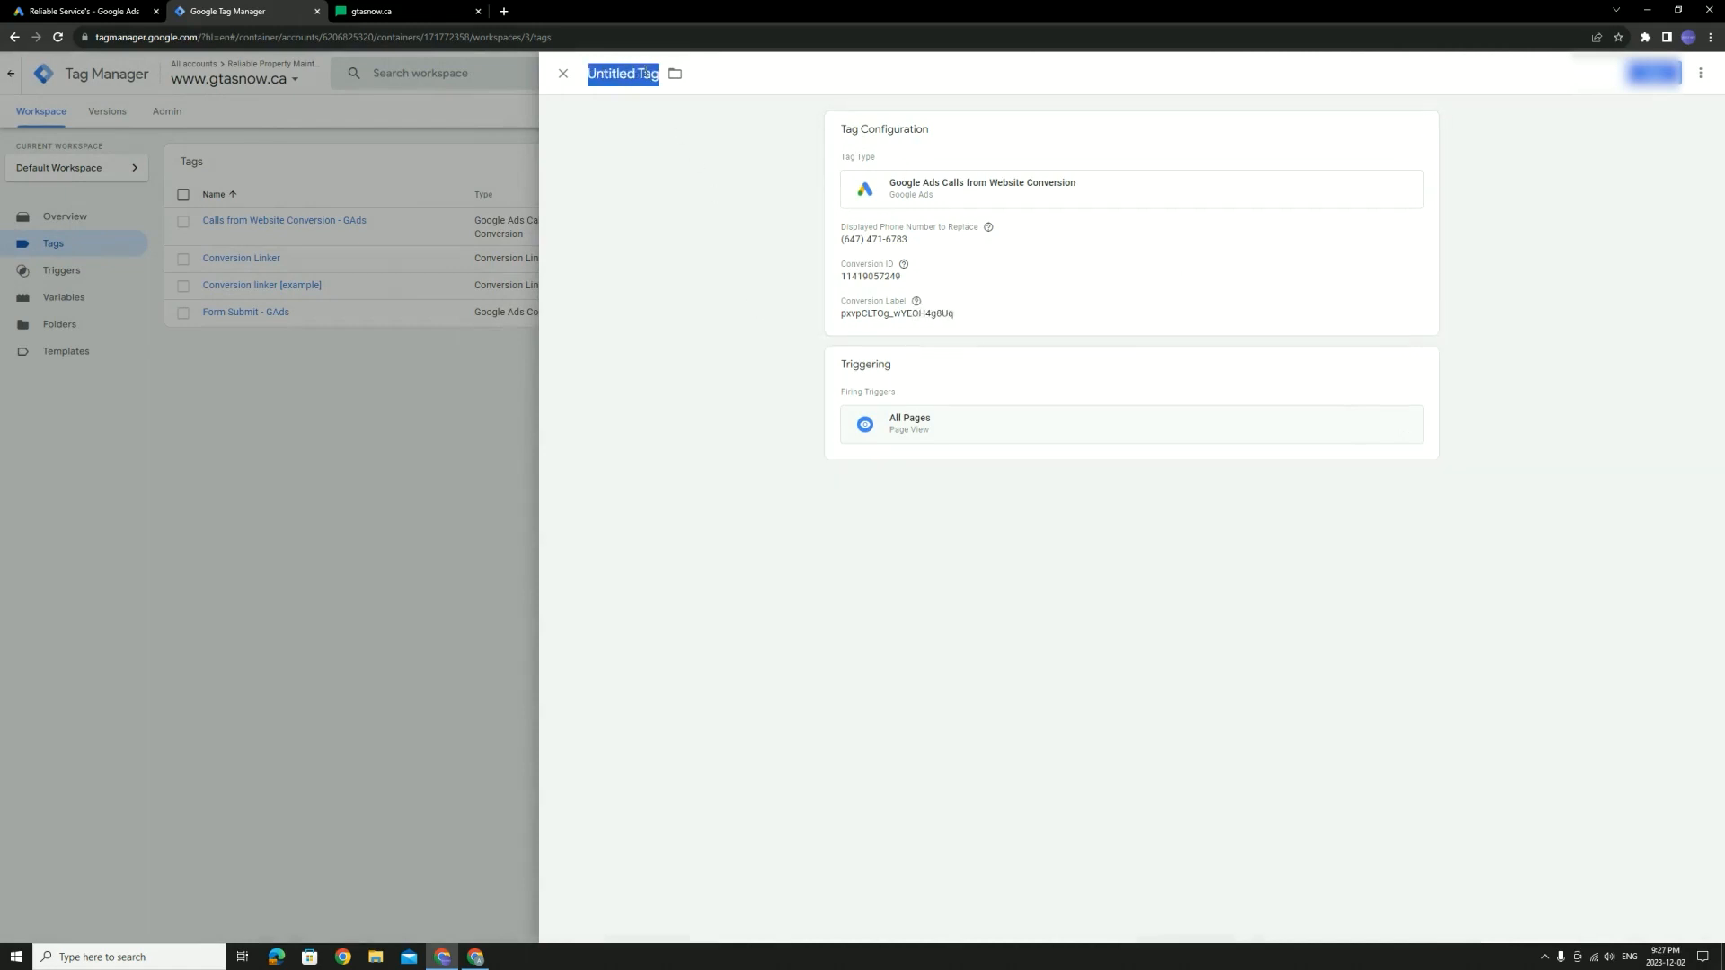
pyautogui.write('calls from website')
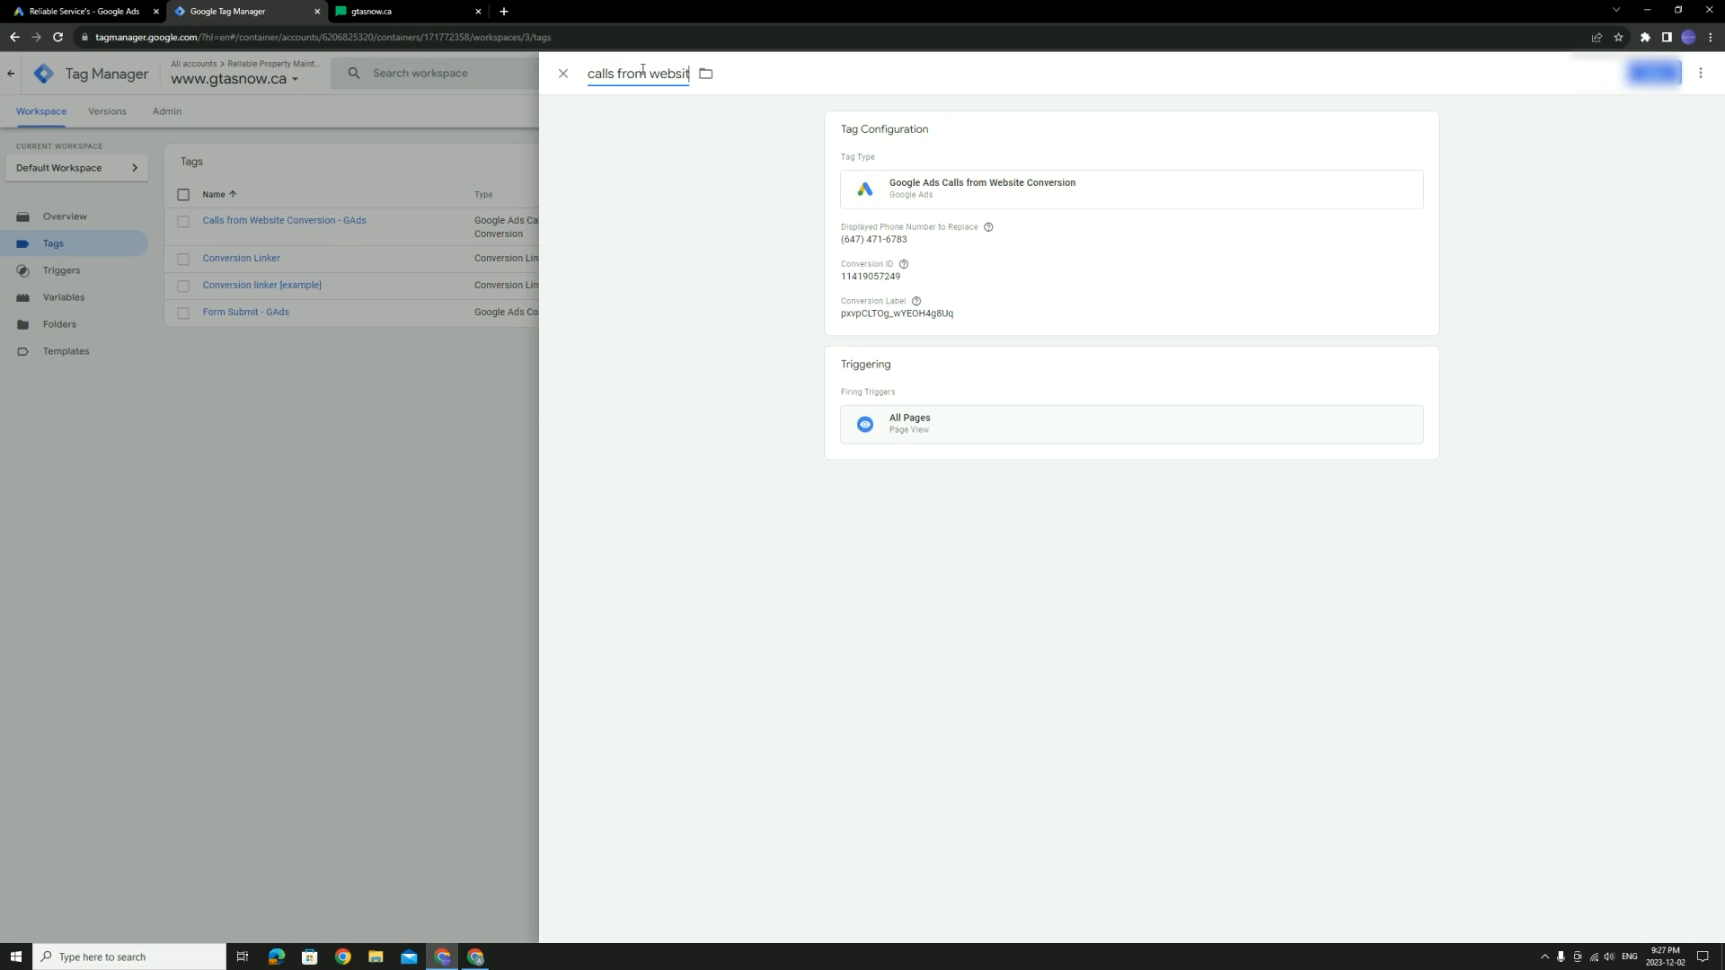
pyautogui.write(' GADs [ example ]')
pyautogui.click(1653, 72)
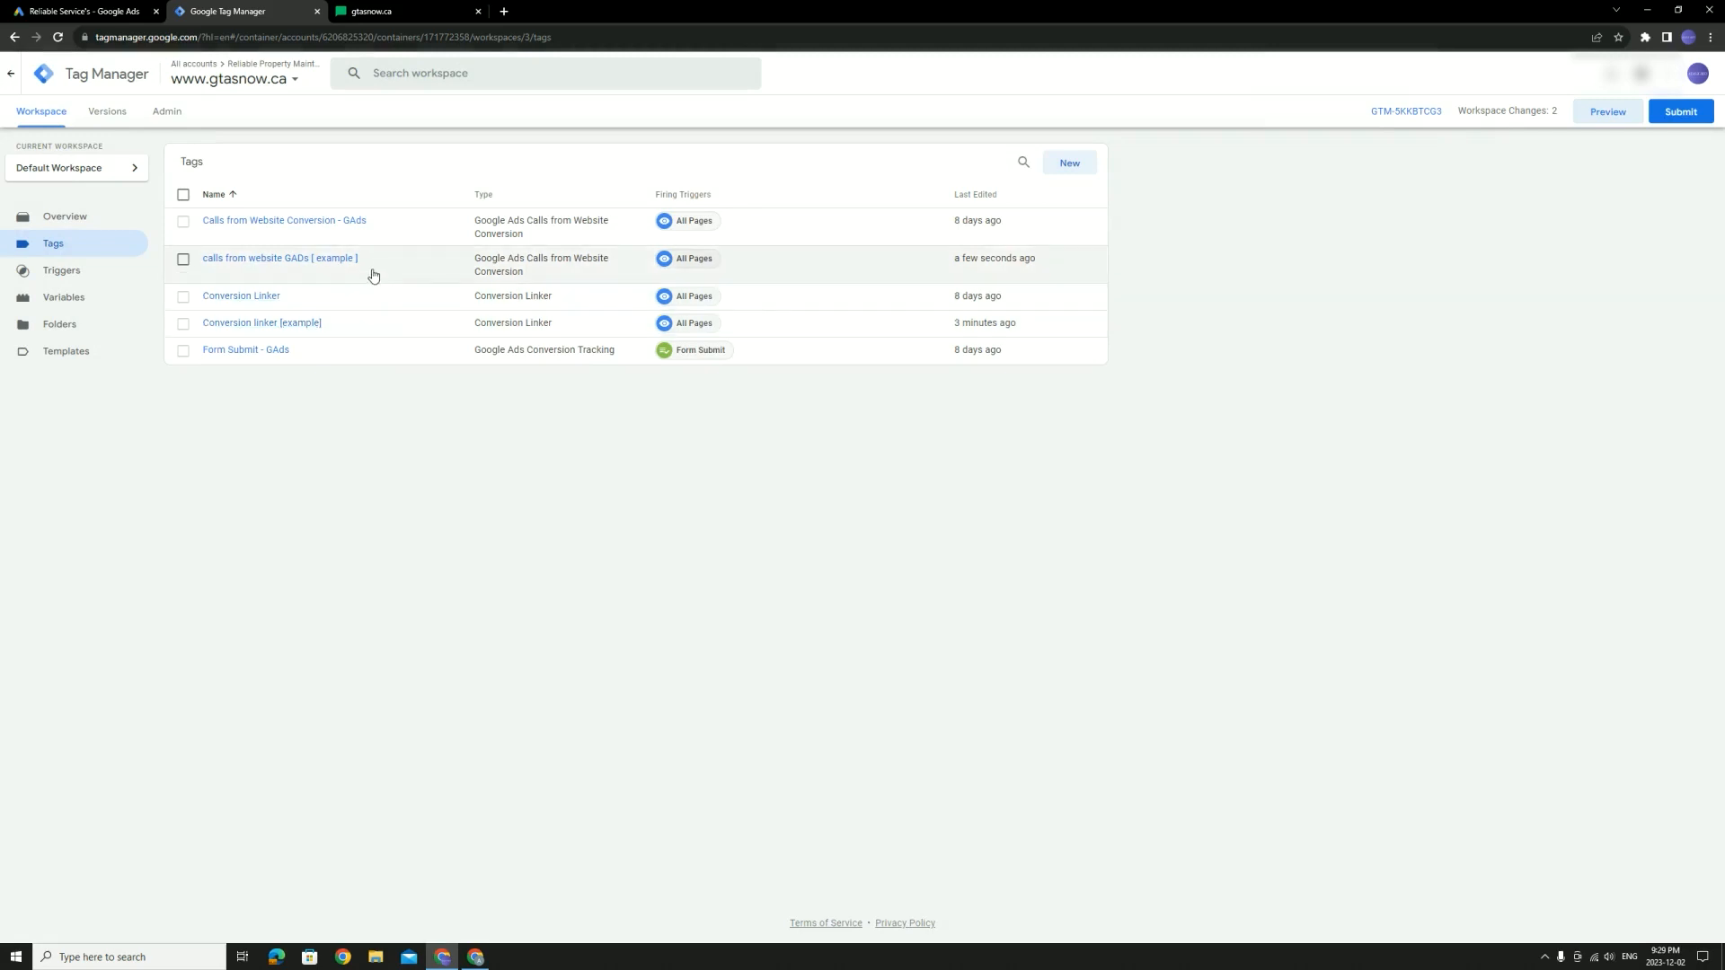
# Reload the gtasnow.ca site with '/#google-wcc-debug' appended to its URL
pyautogui.click(377, 11)
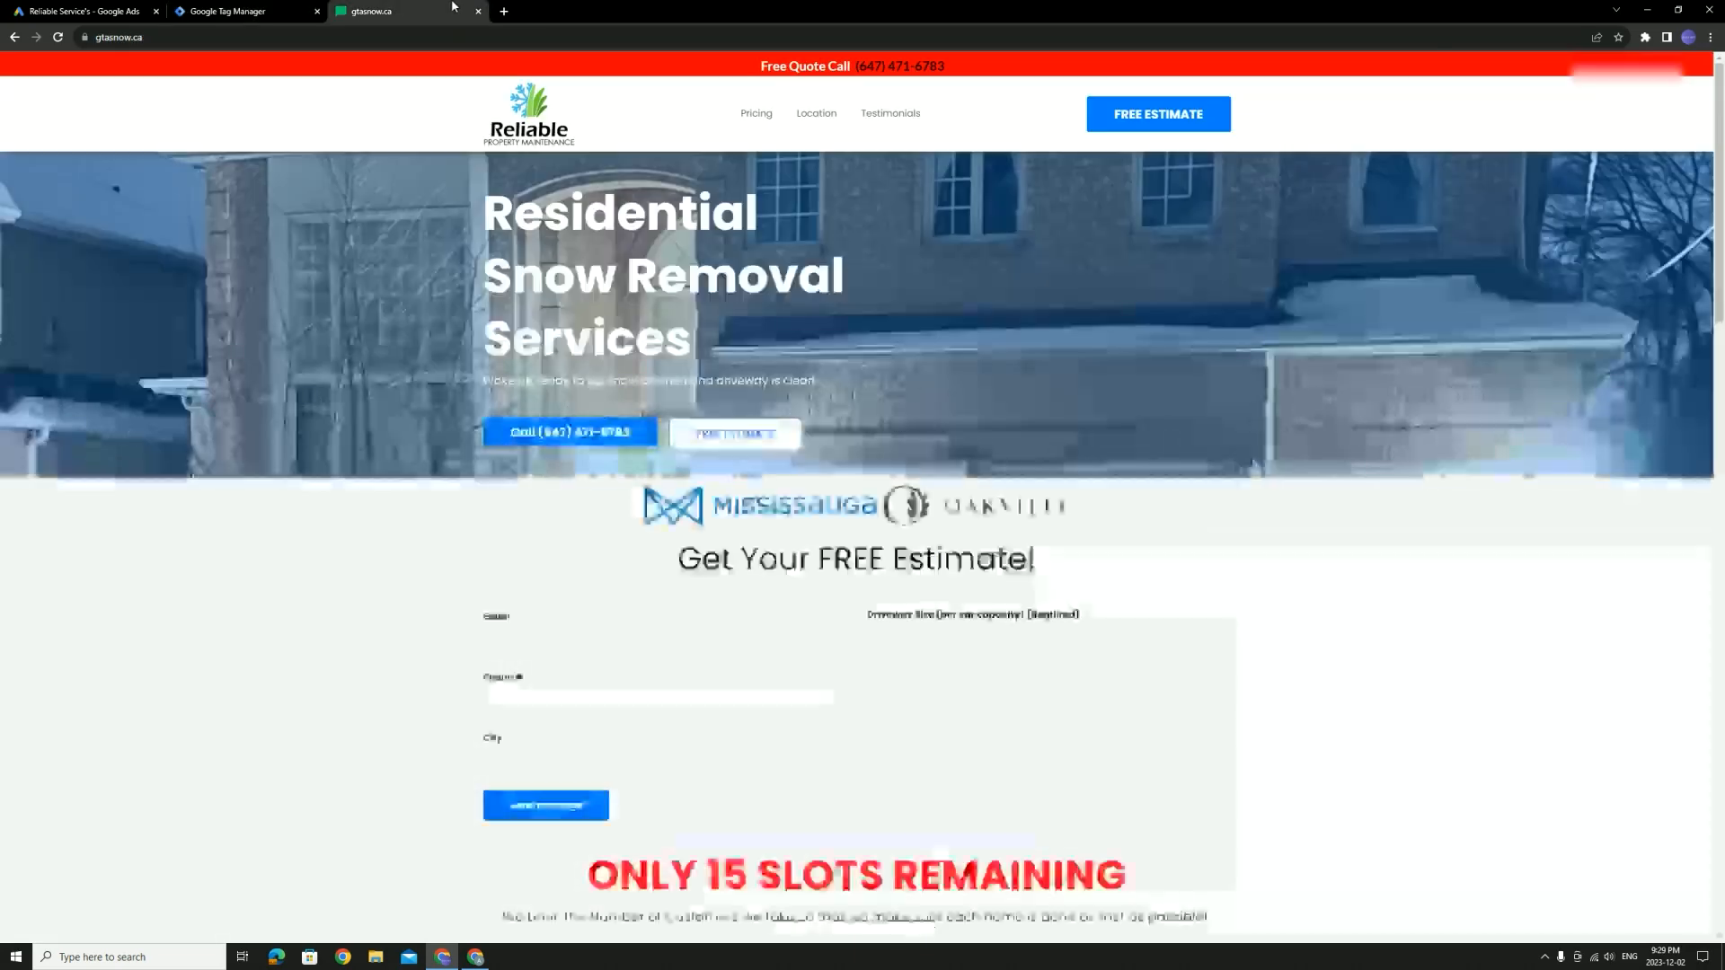
pyautogui.click(337, 40)
pyautogui.click(239, 42)
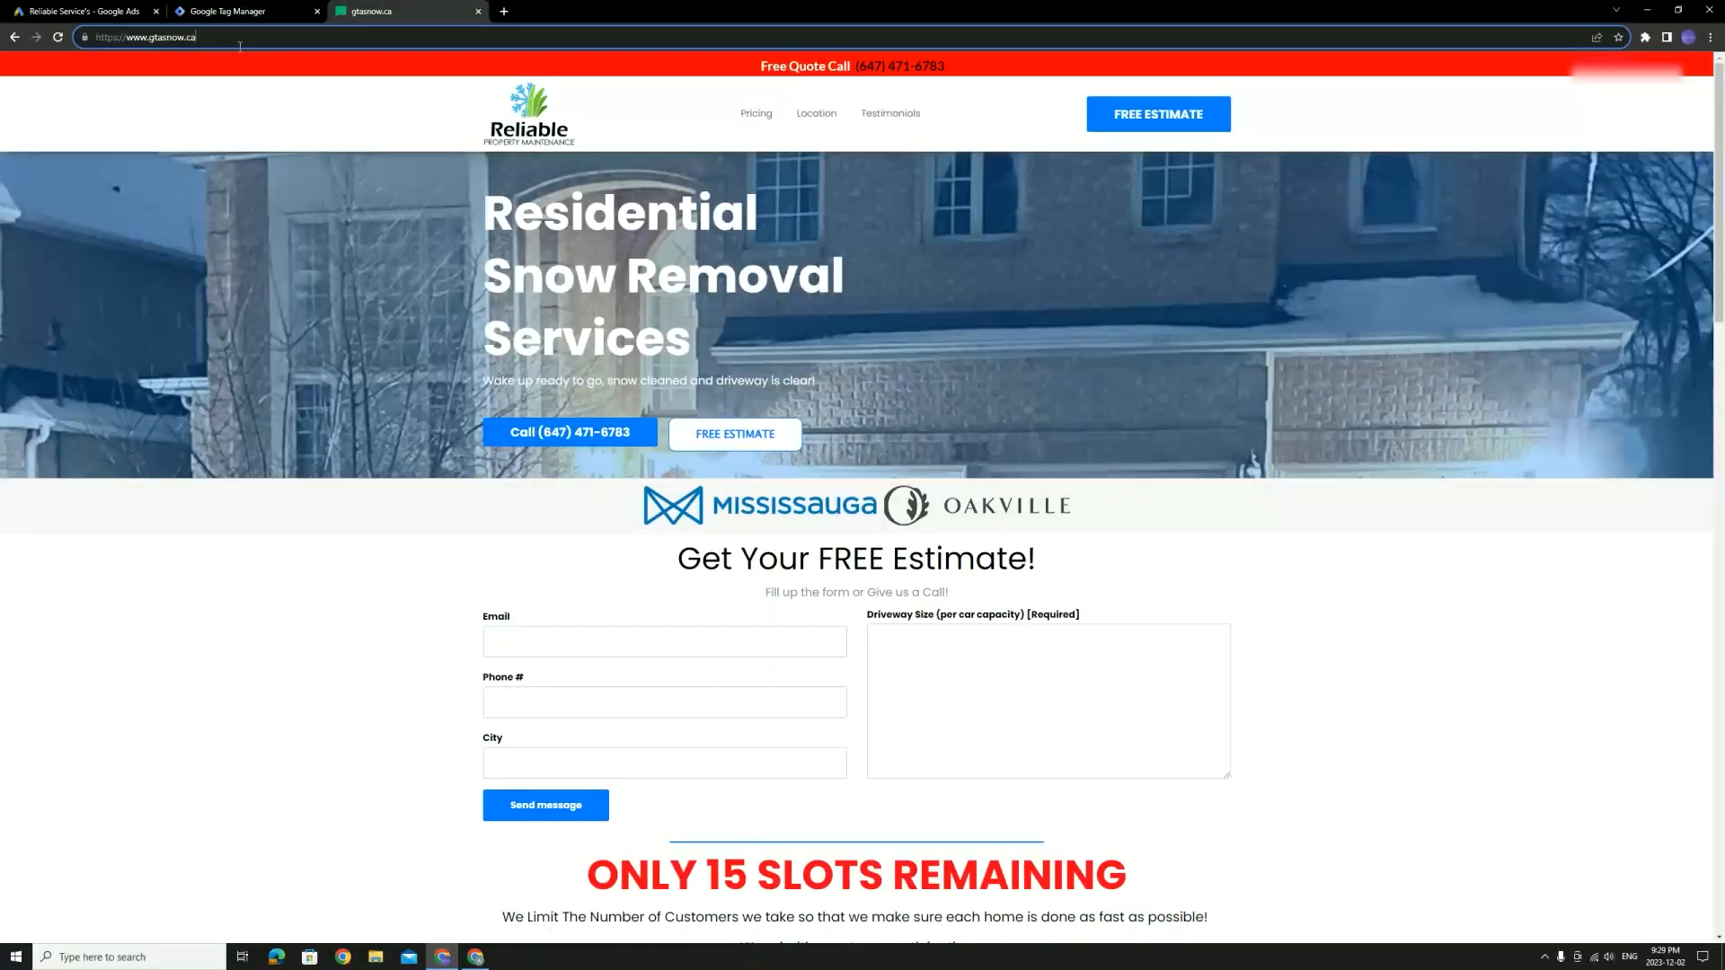
pyautogui.write('/#')
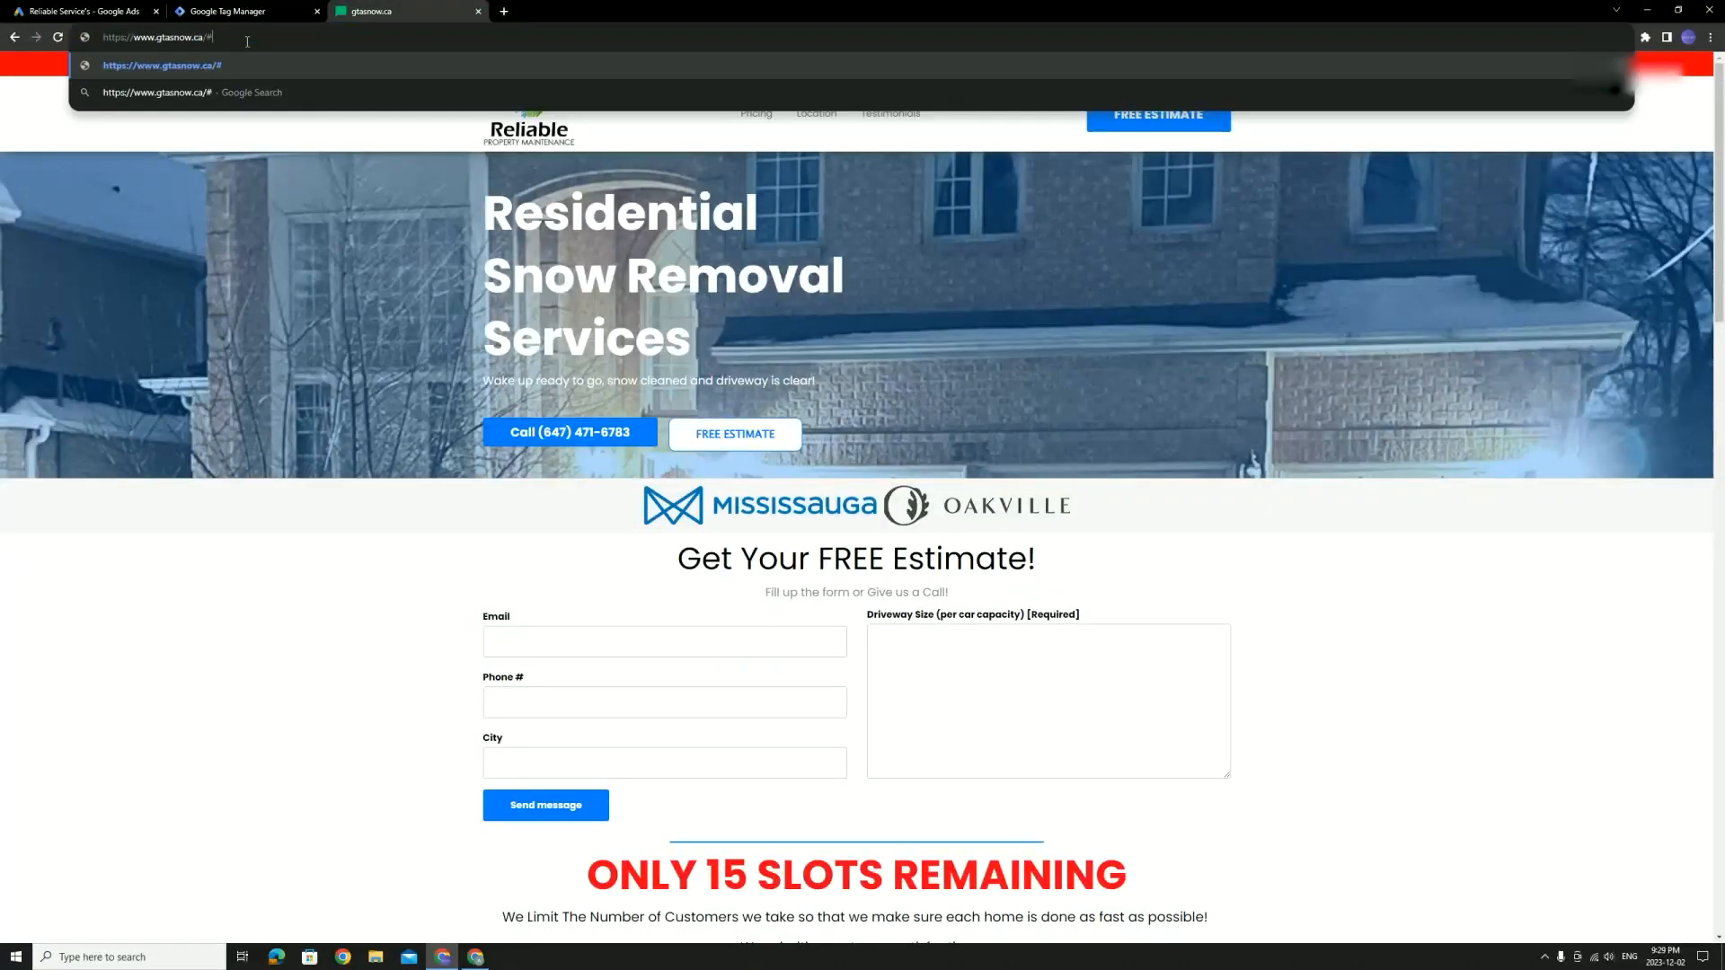
pyautogui.write('google')
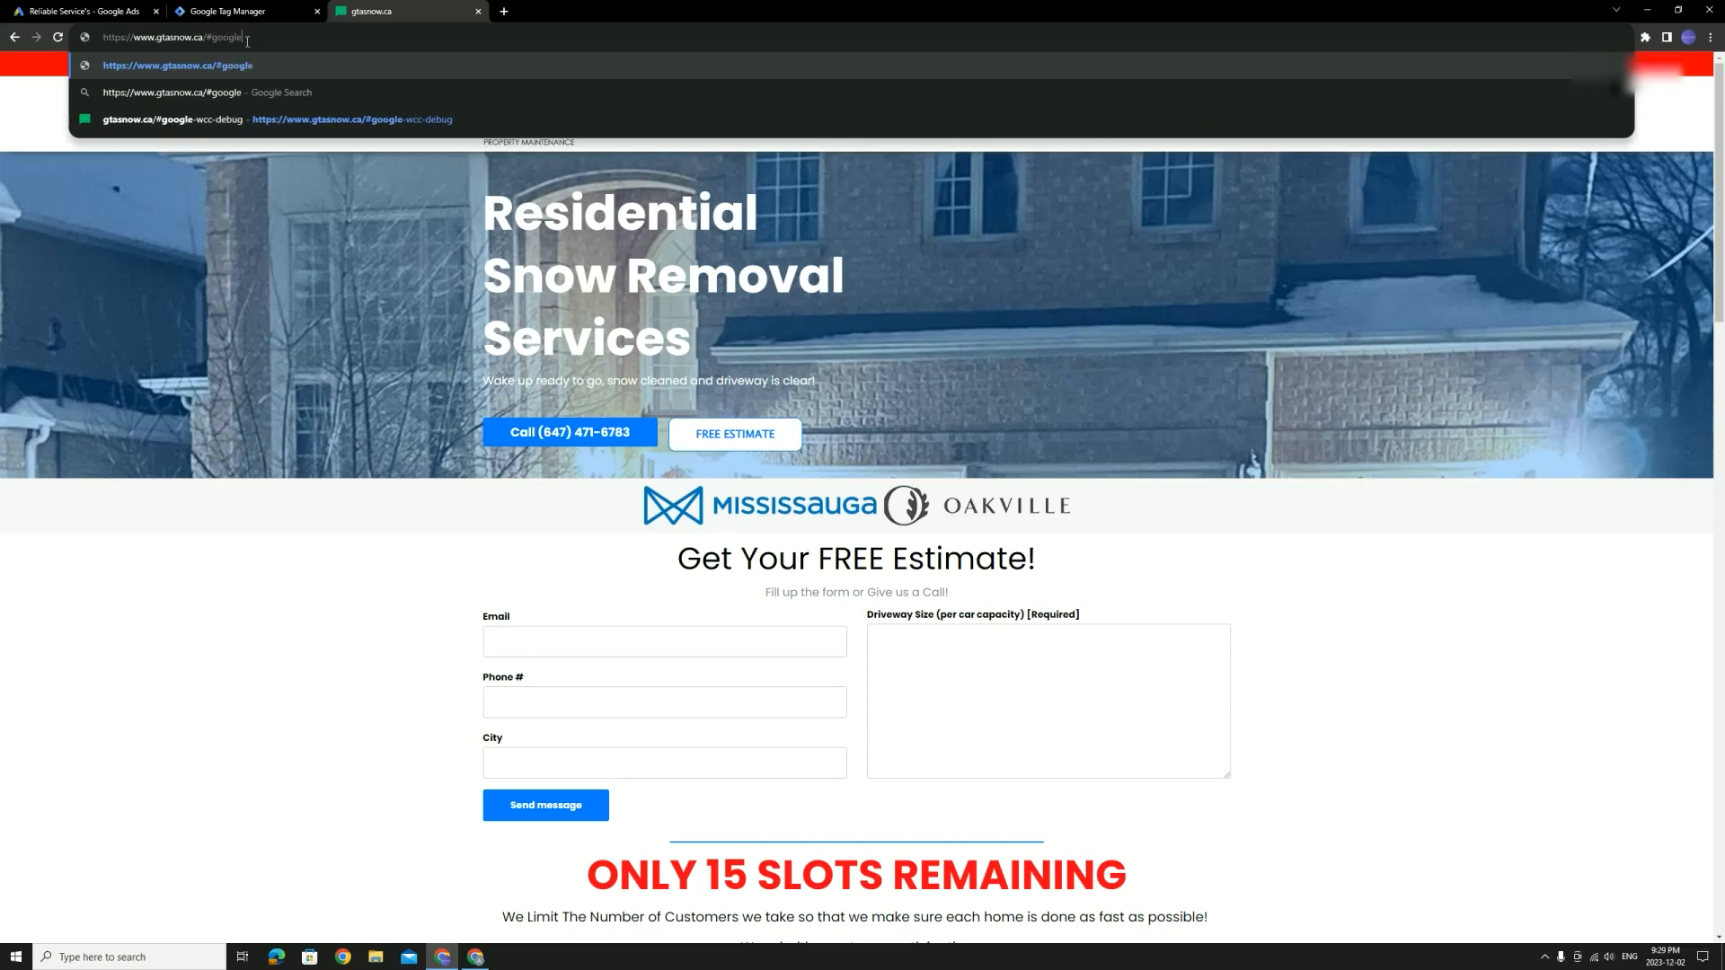
pyautogui.write('-wcc-debug')
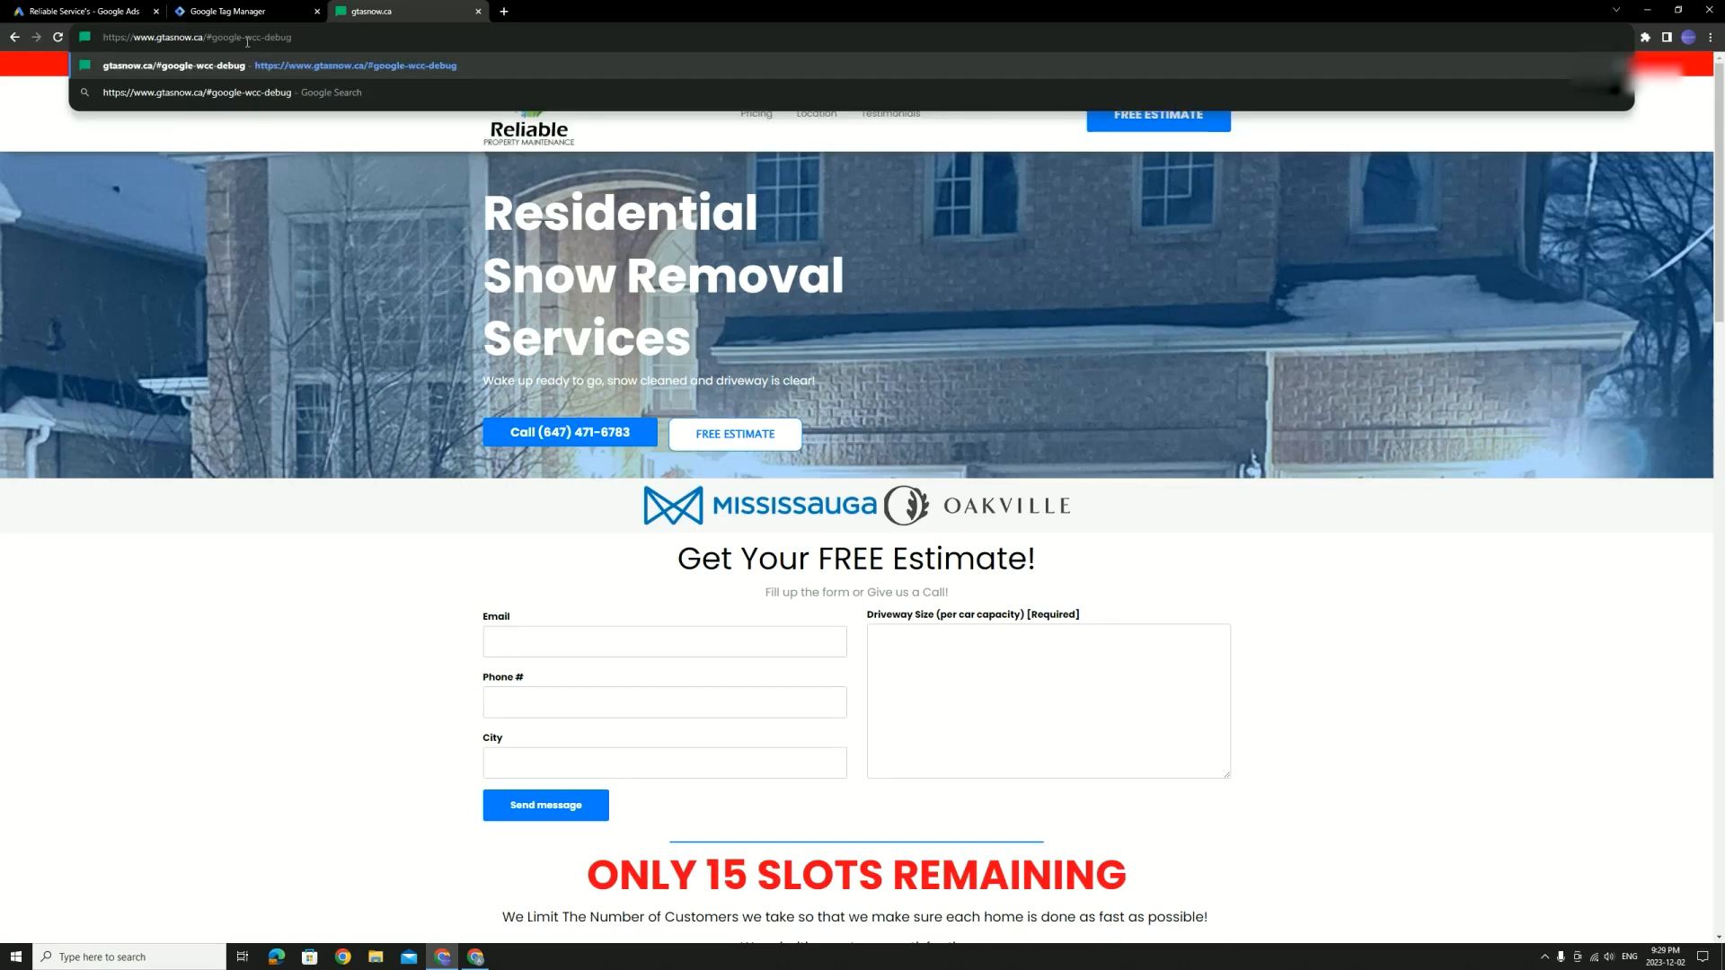
pyautogui.press('Return')
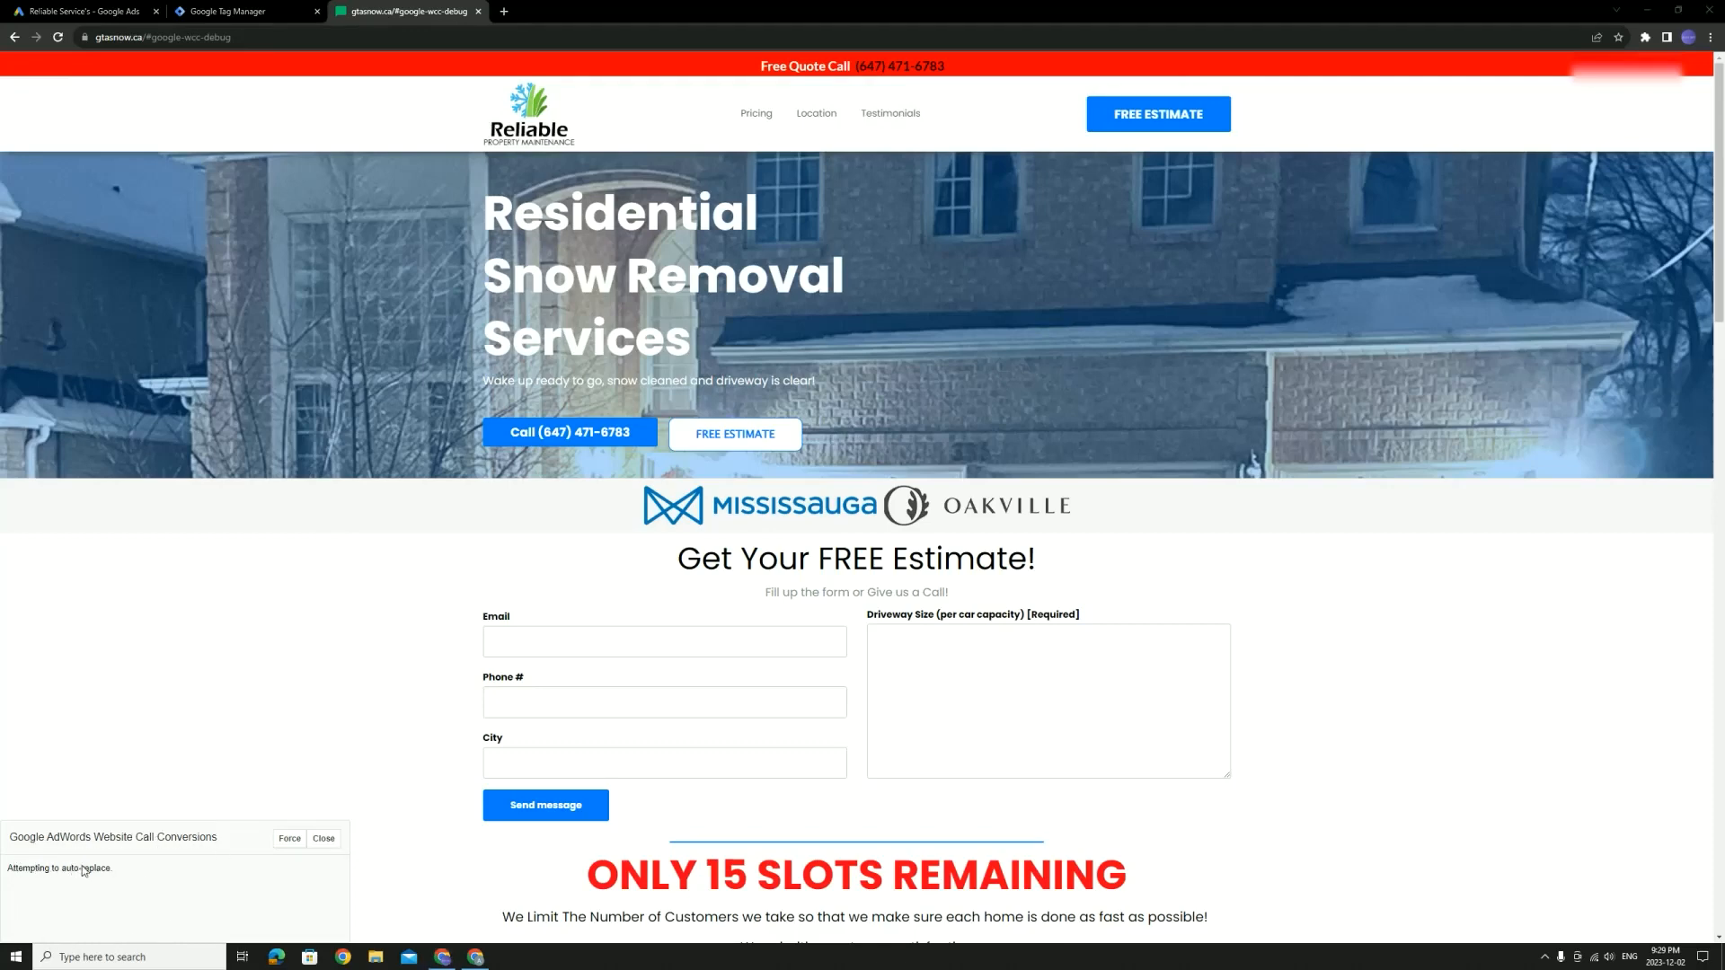
# Force the phone number replacement in the debug panel and confirm the placeholder number appears
pyautogui.click(289, 840)
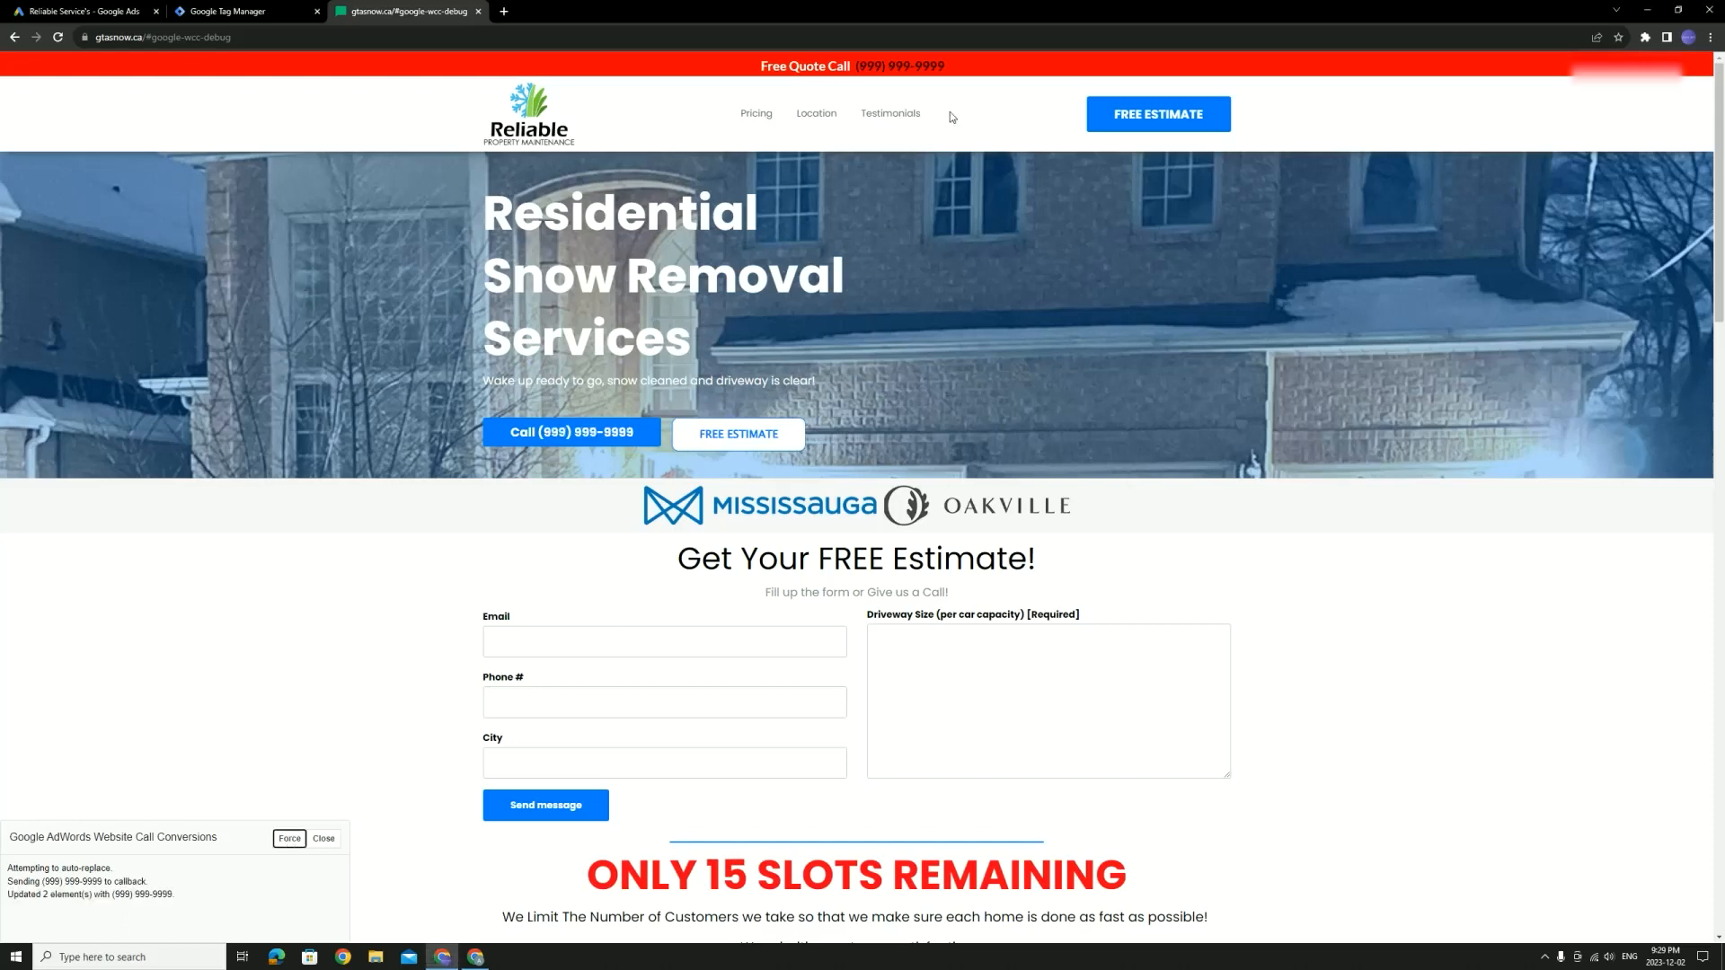
pyautogui.moveTo(950, 68); pyautogui.dragTo(855, 79)
pyautogui.click(876, 68)
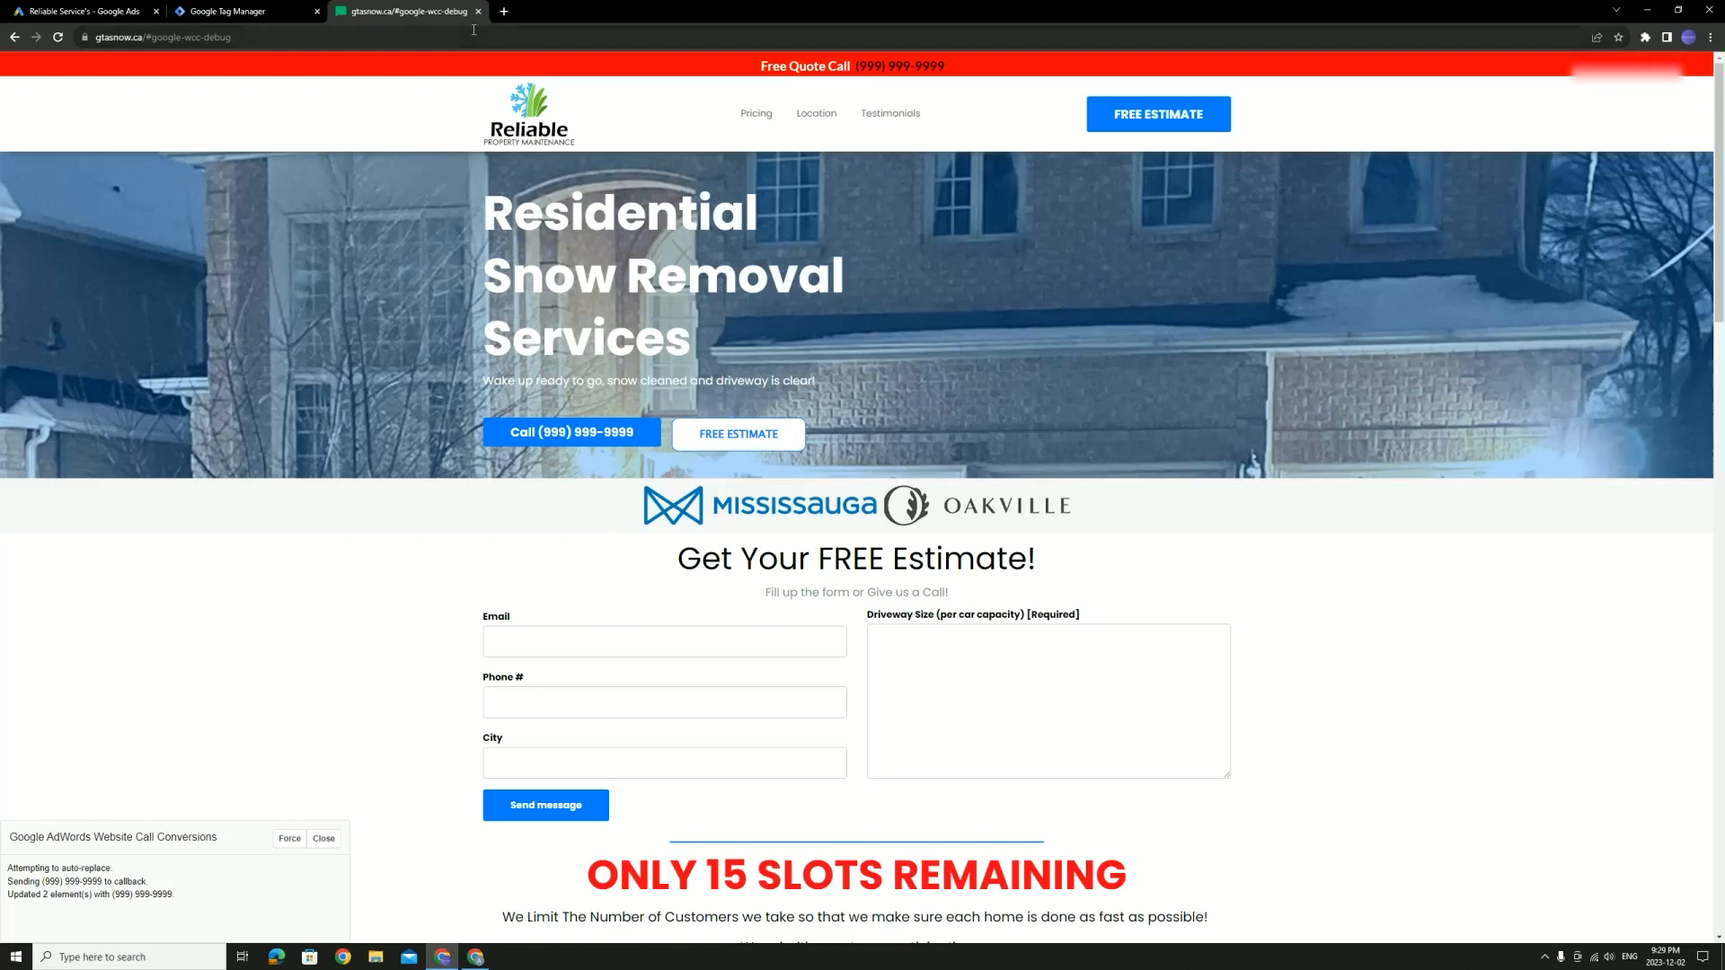
pyautogui.click(269, 10)
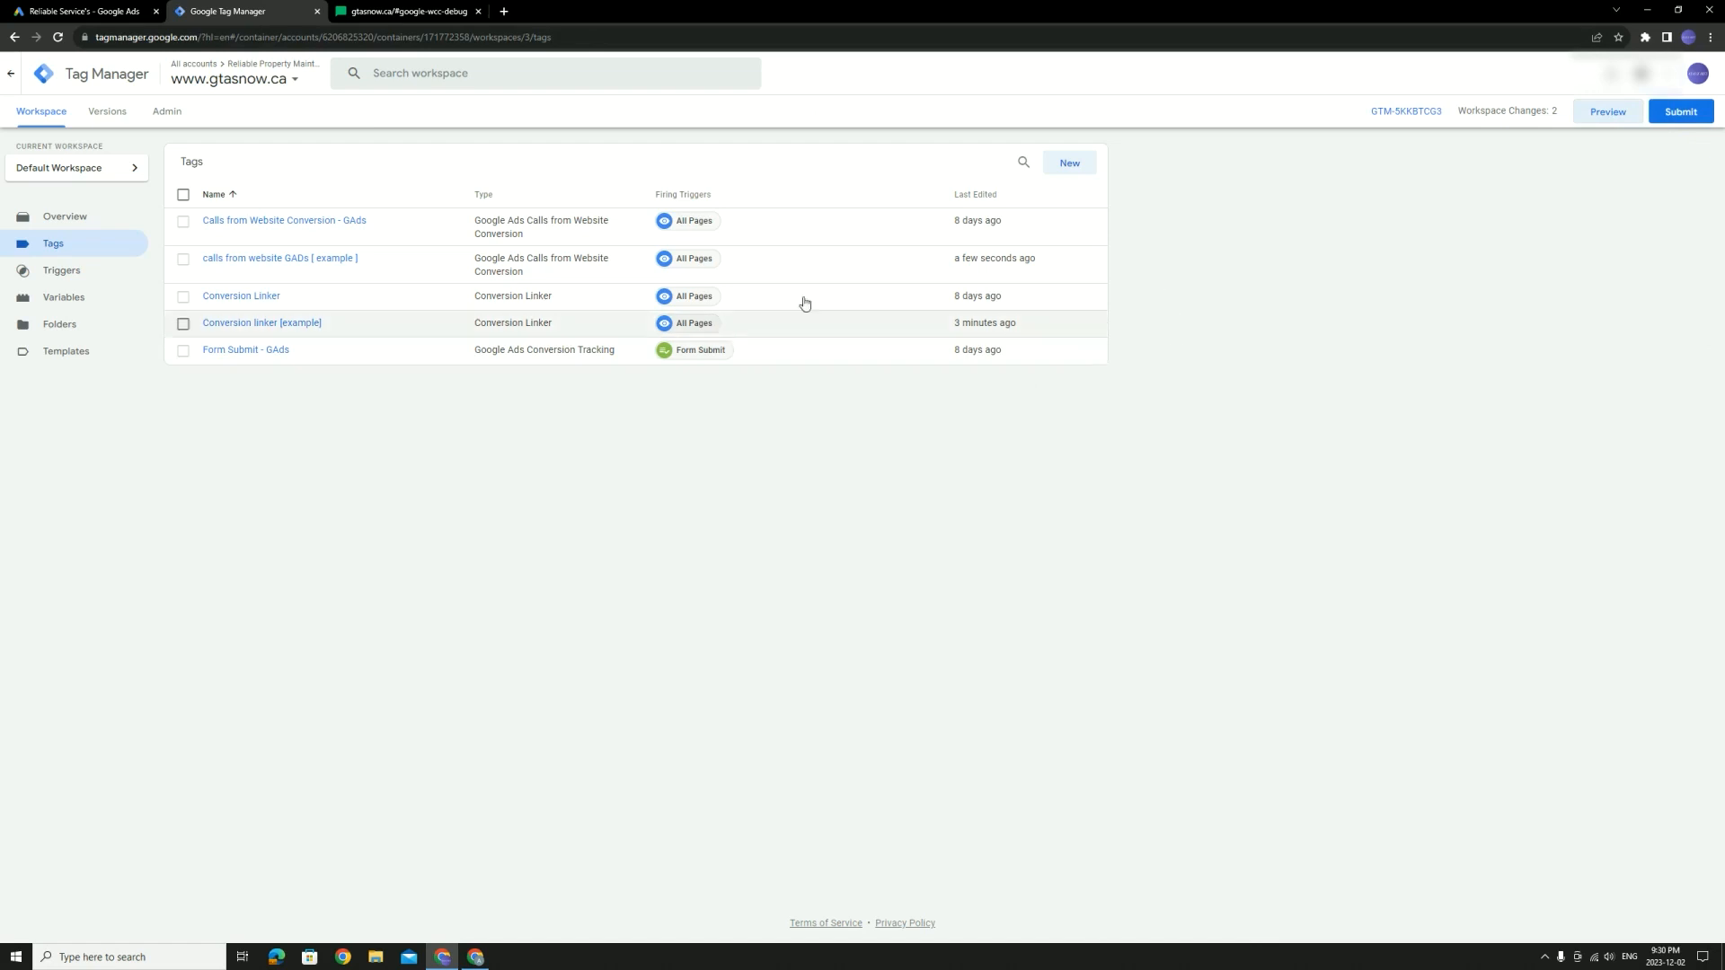
# Finish the 'calls from website [ example ]' setup with Next and Done, returning to the Conversions summary
pyautogui.click(110, 12)
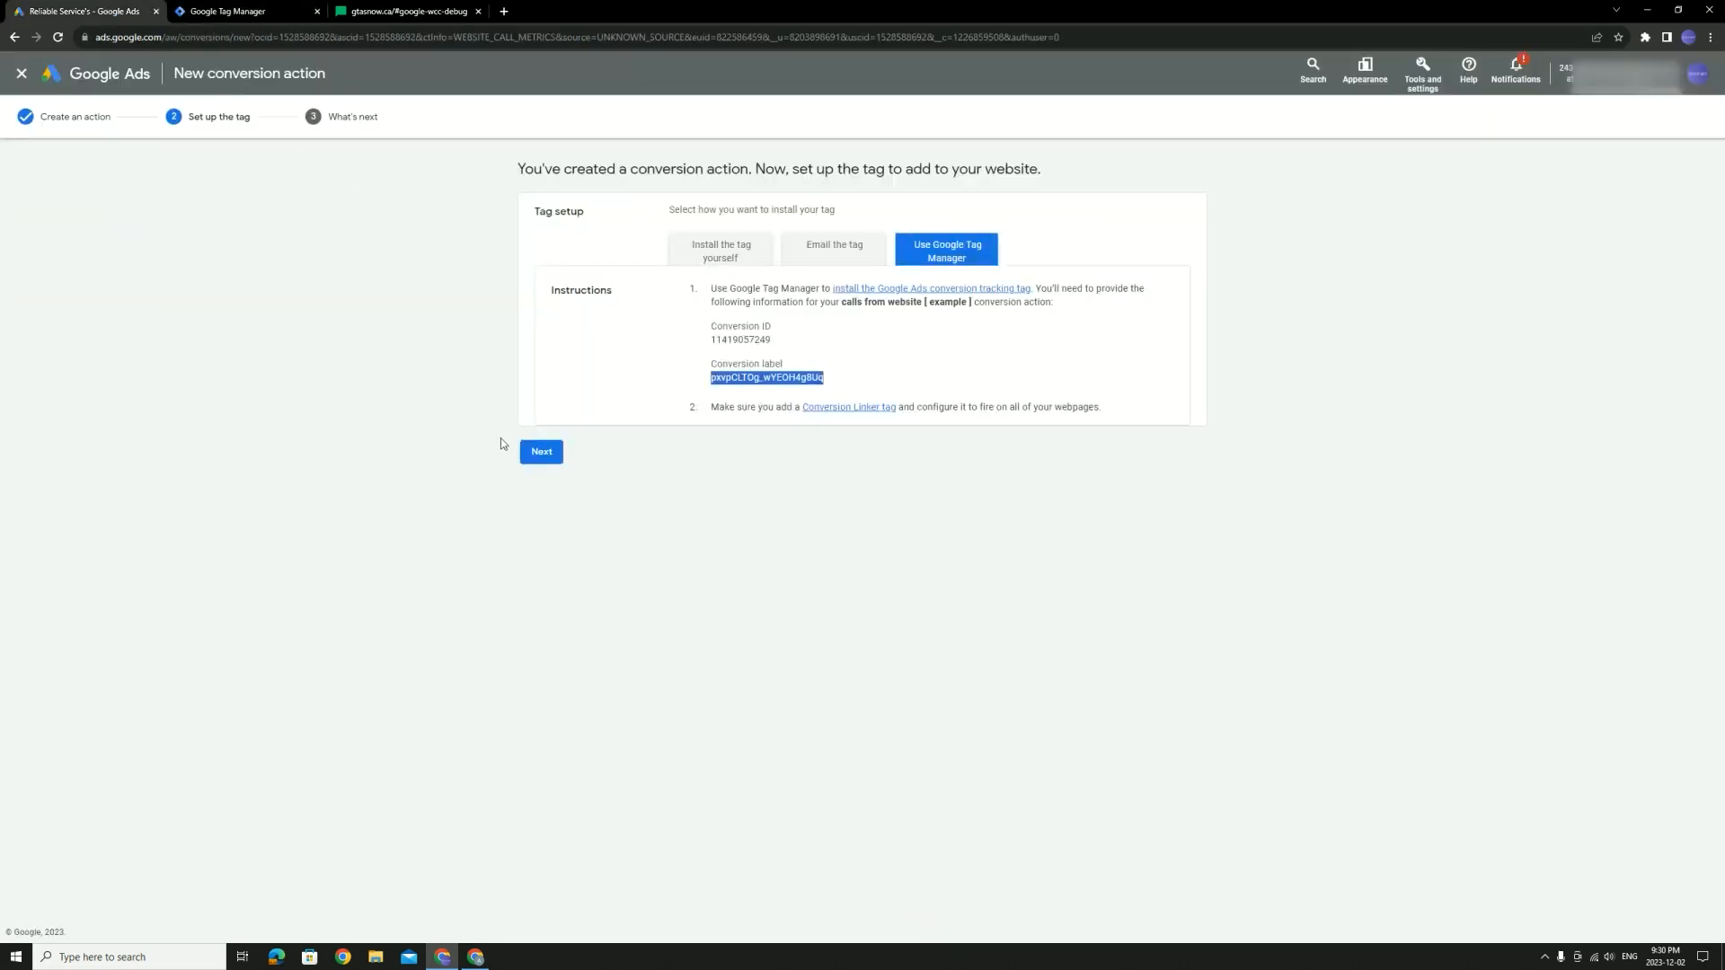
pyautogui.click(542, 453)
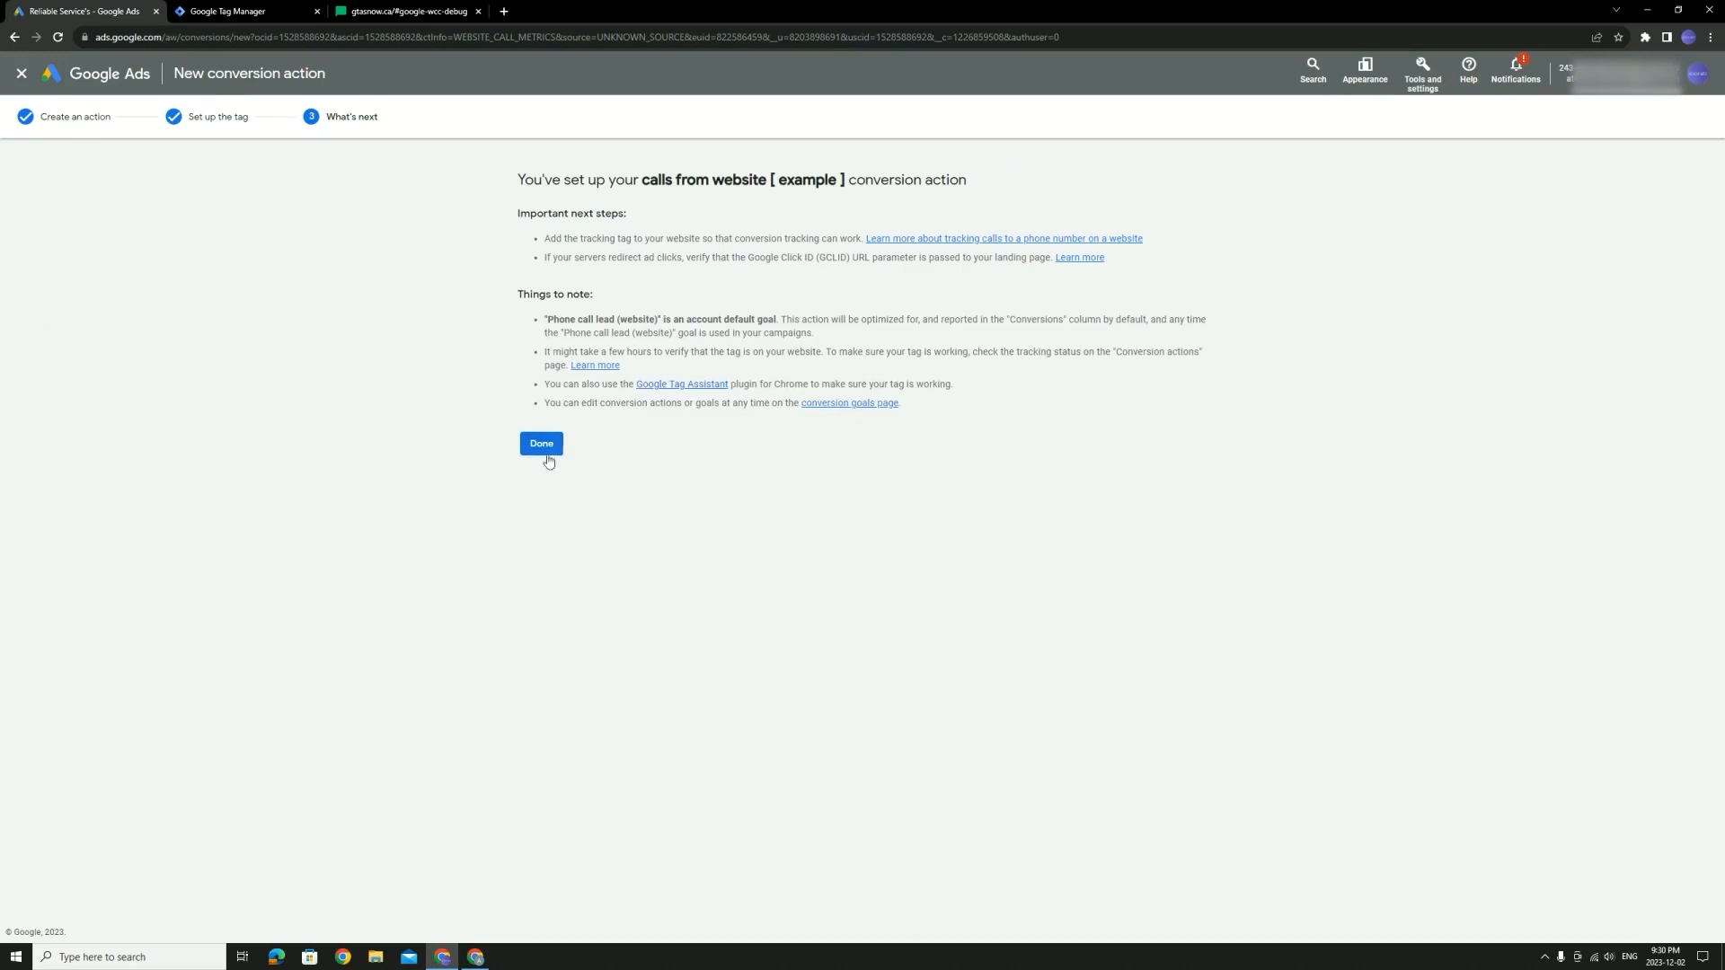
pyautogui.moveTo(514, 180); pyautogui.dragTo(1219, 191)
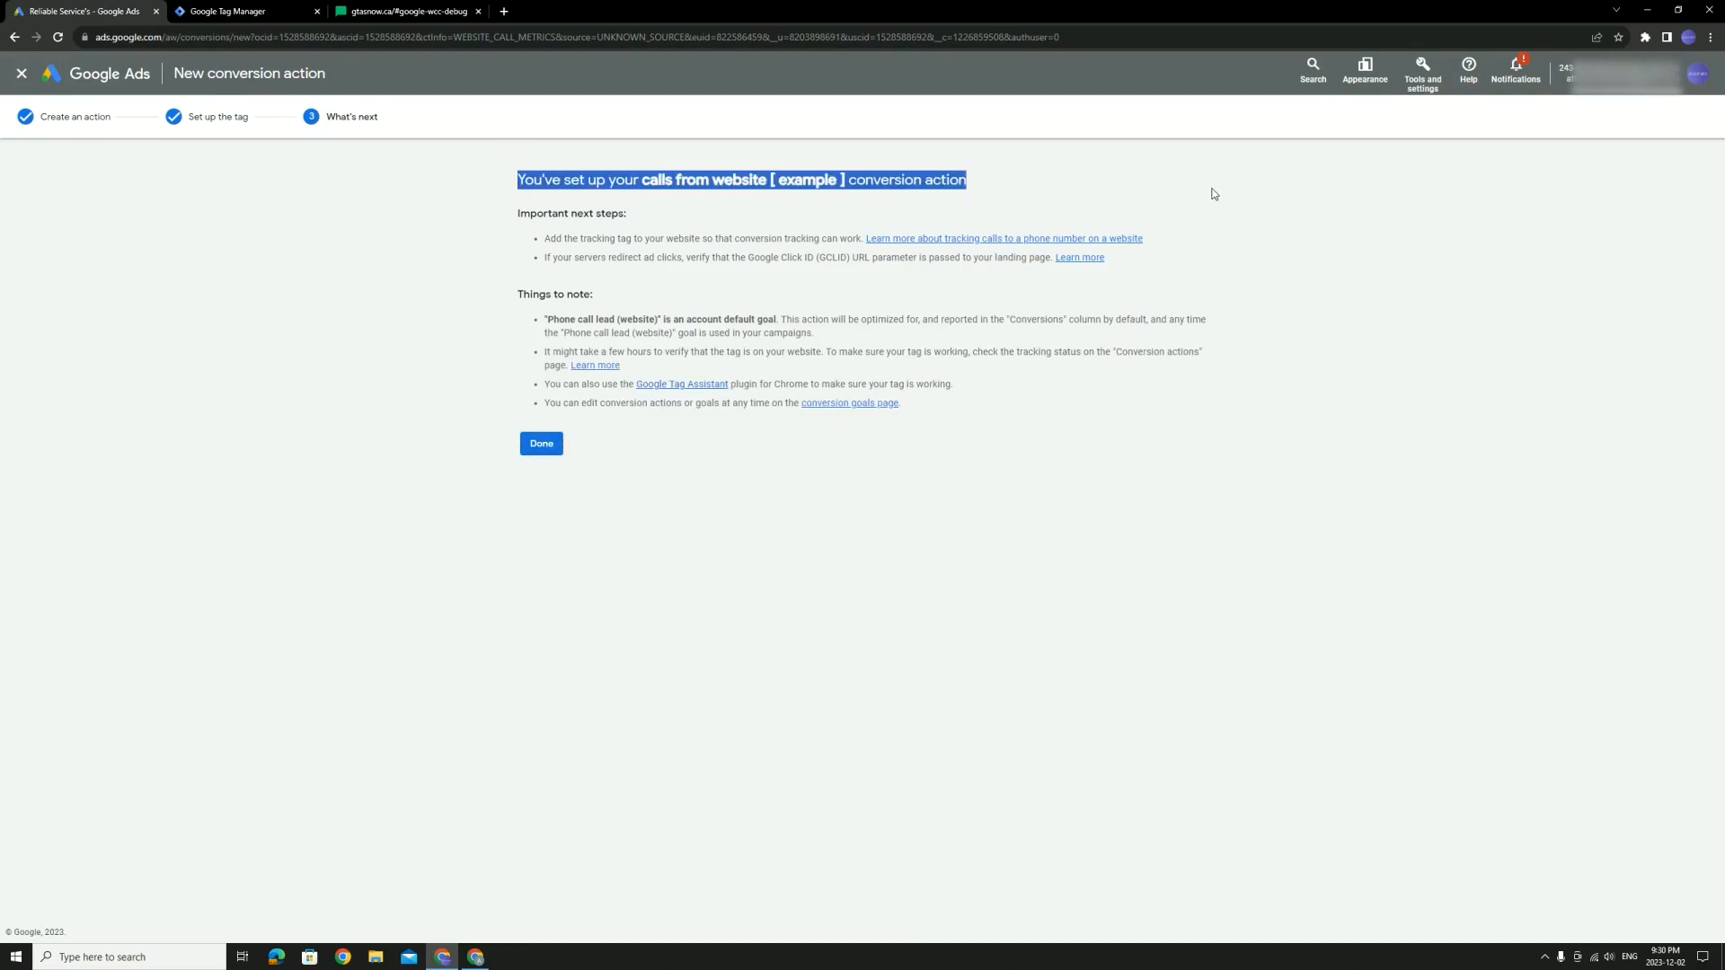
pyautogui.click(541, 443)
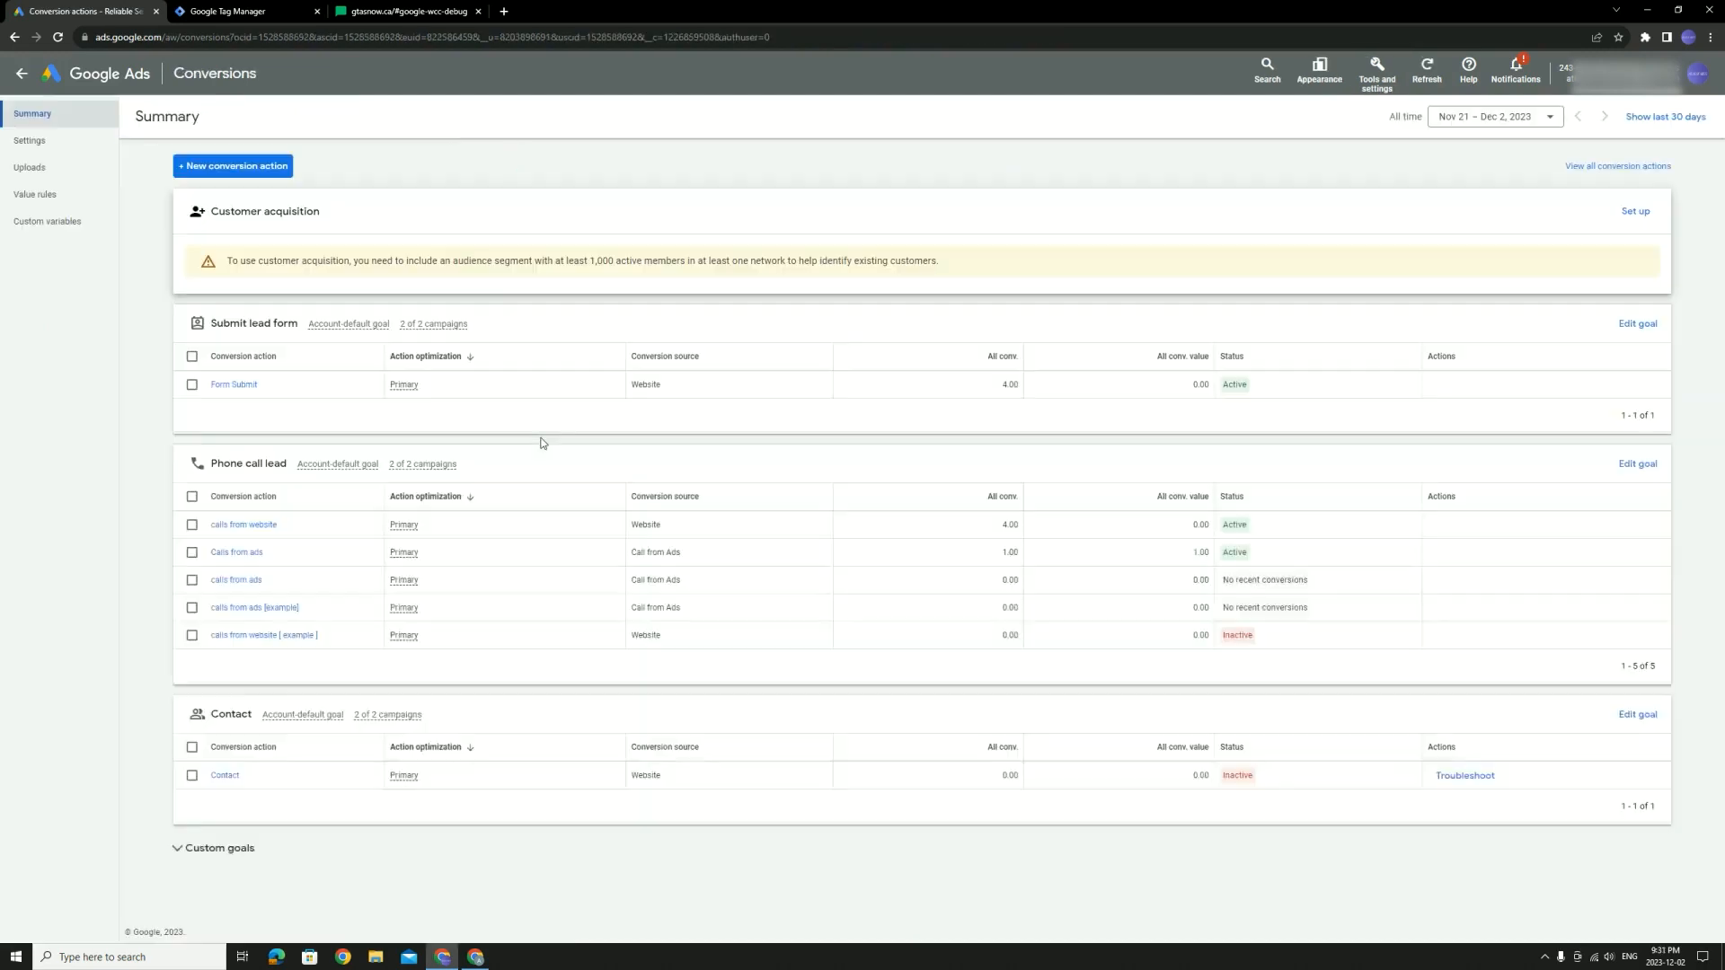